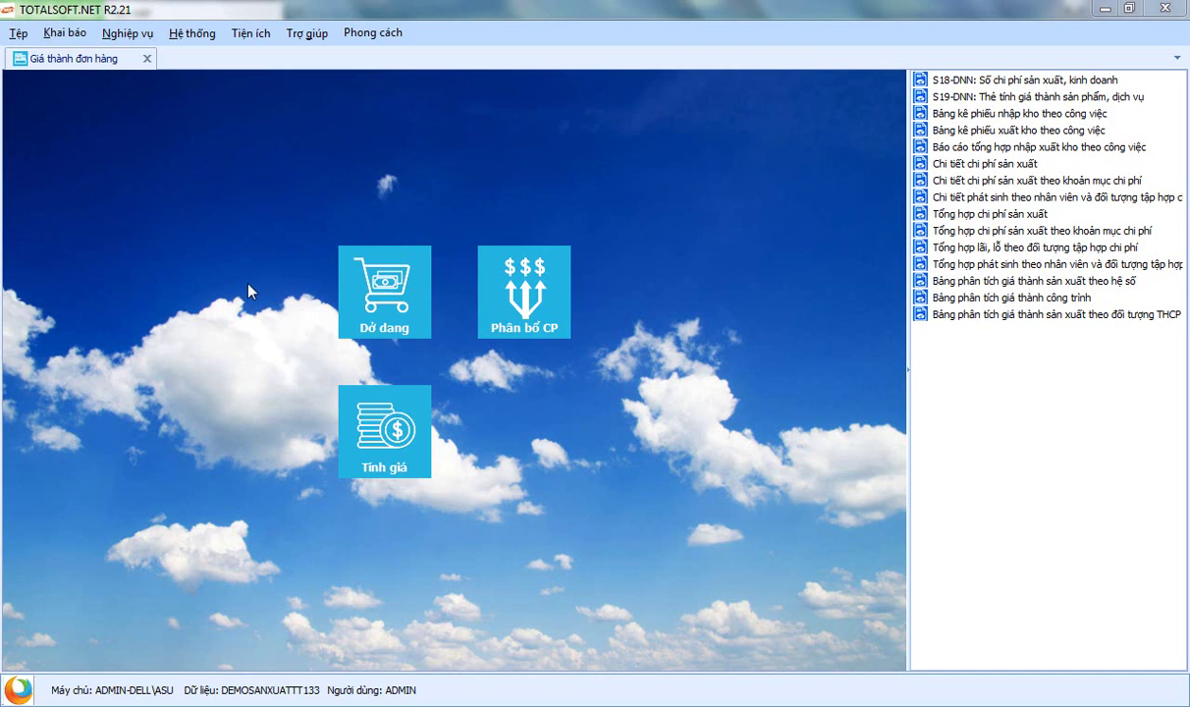
Add a record named Công ty ABC to the customer and supplier list (Khách hàng, nhà cung cấp), save it and close the list
click(147, 59)
click(76, 36)
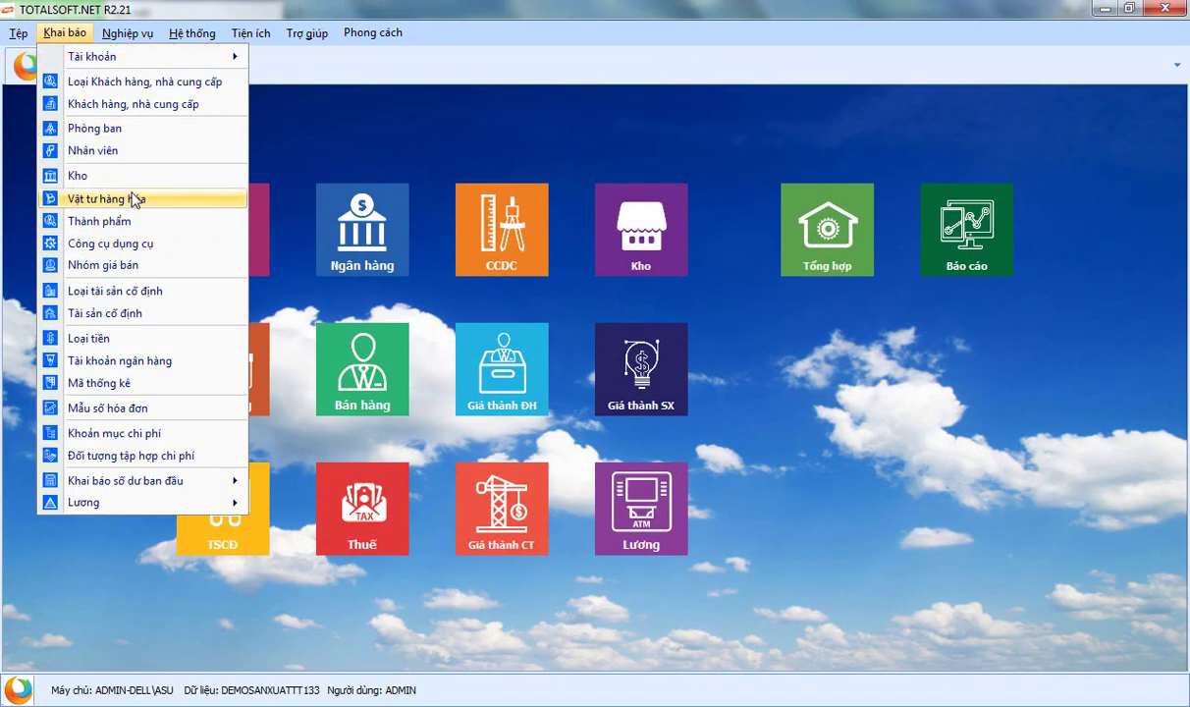
click(123, 105)
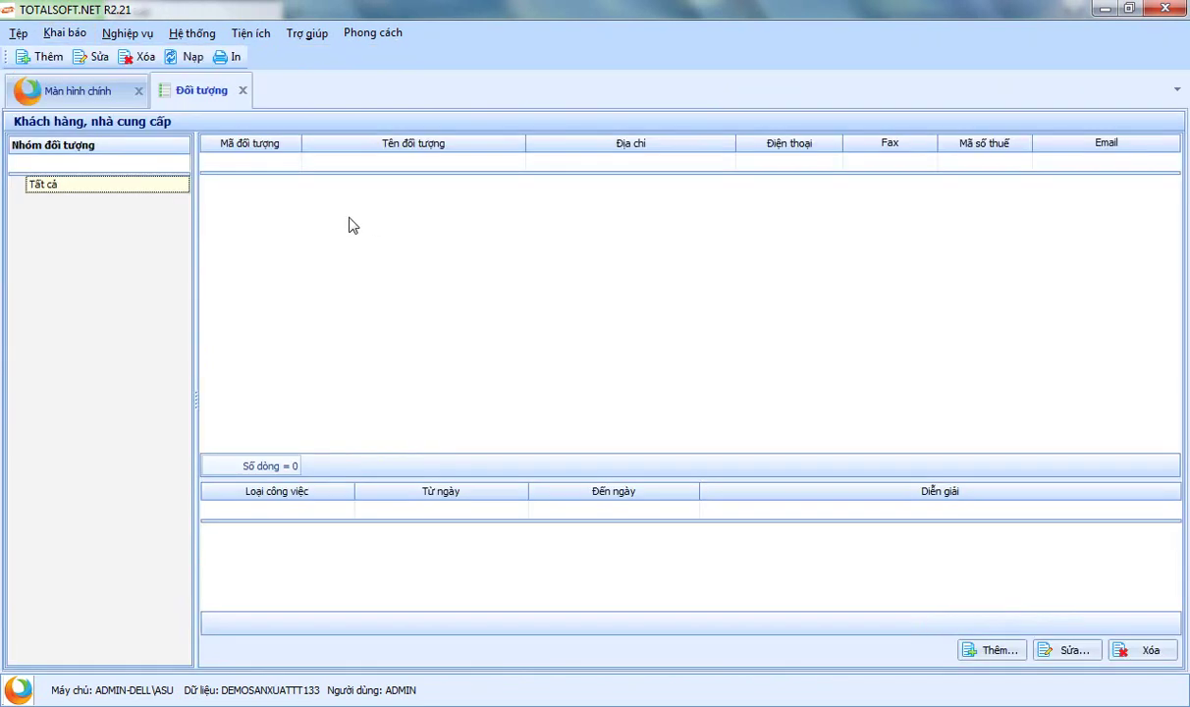
right_click(348, 222)
click(397, 229)
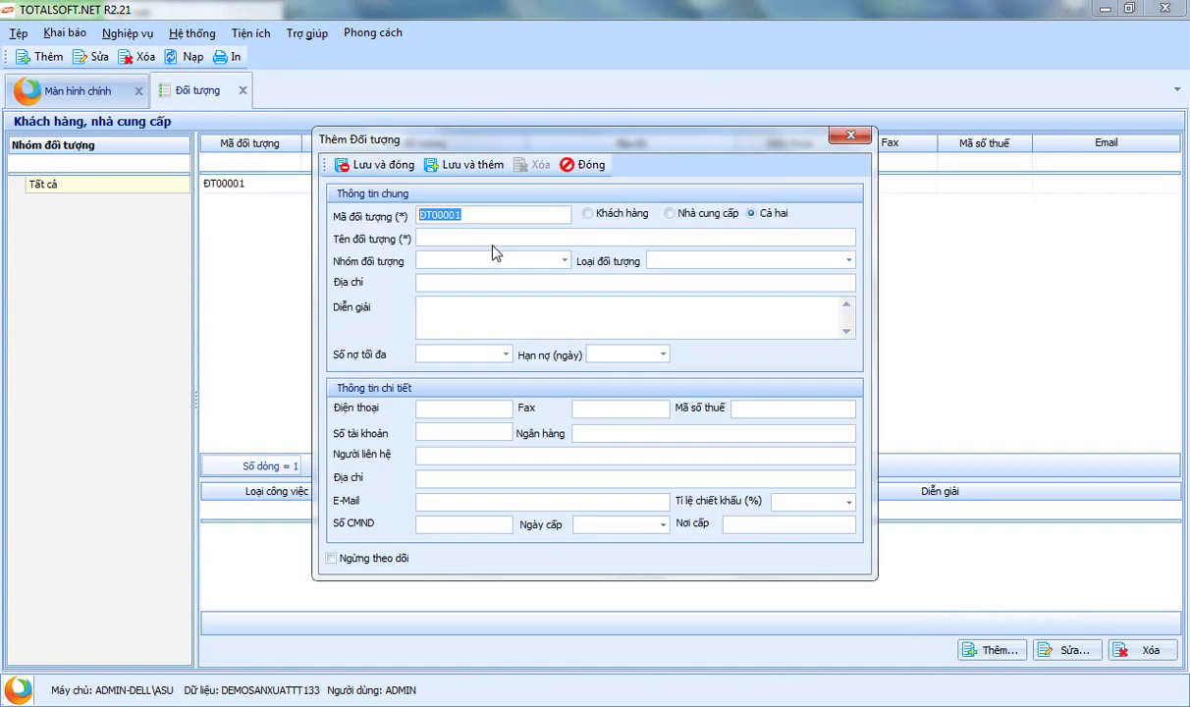
click(511, 237)
text(Công ty)
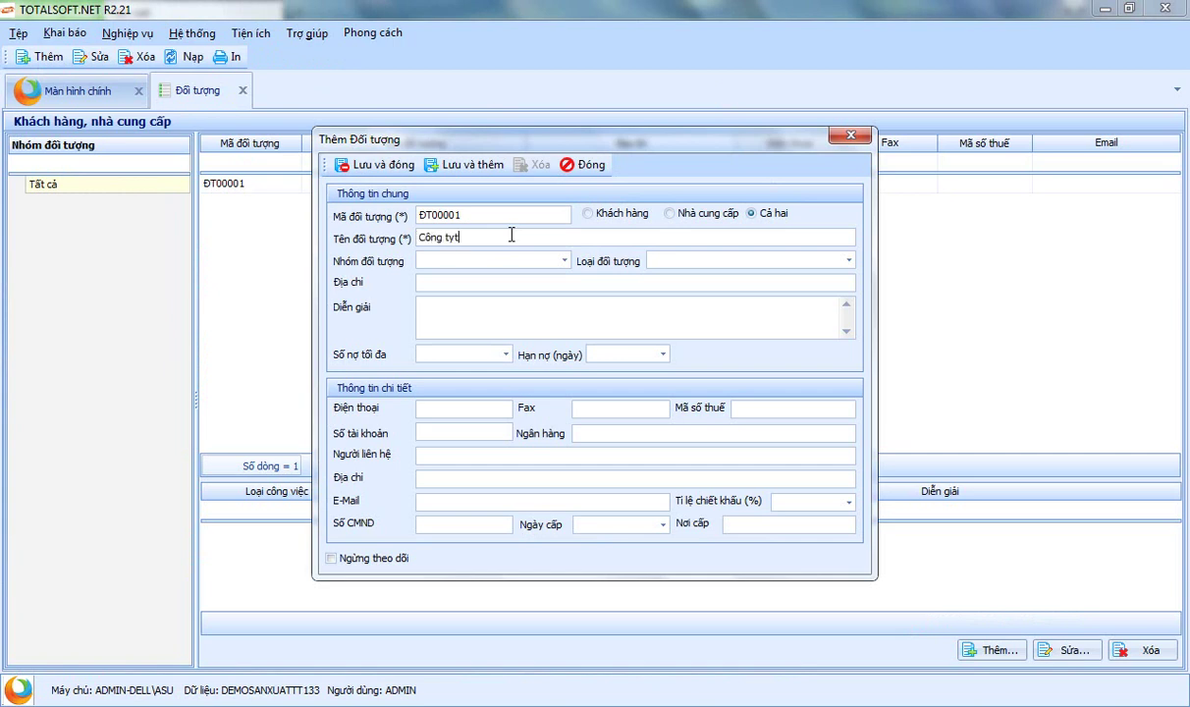
text( ABC)
click(366, 165)
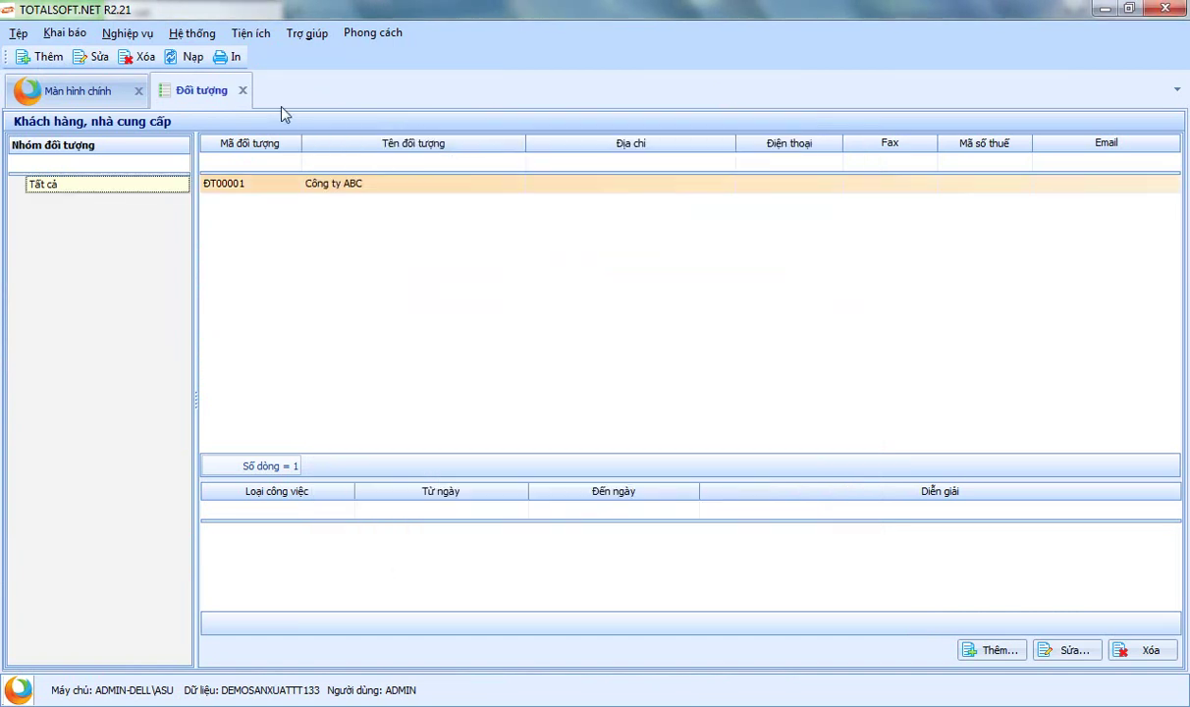
click(242, 91)
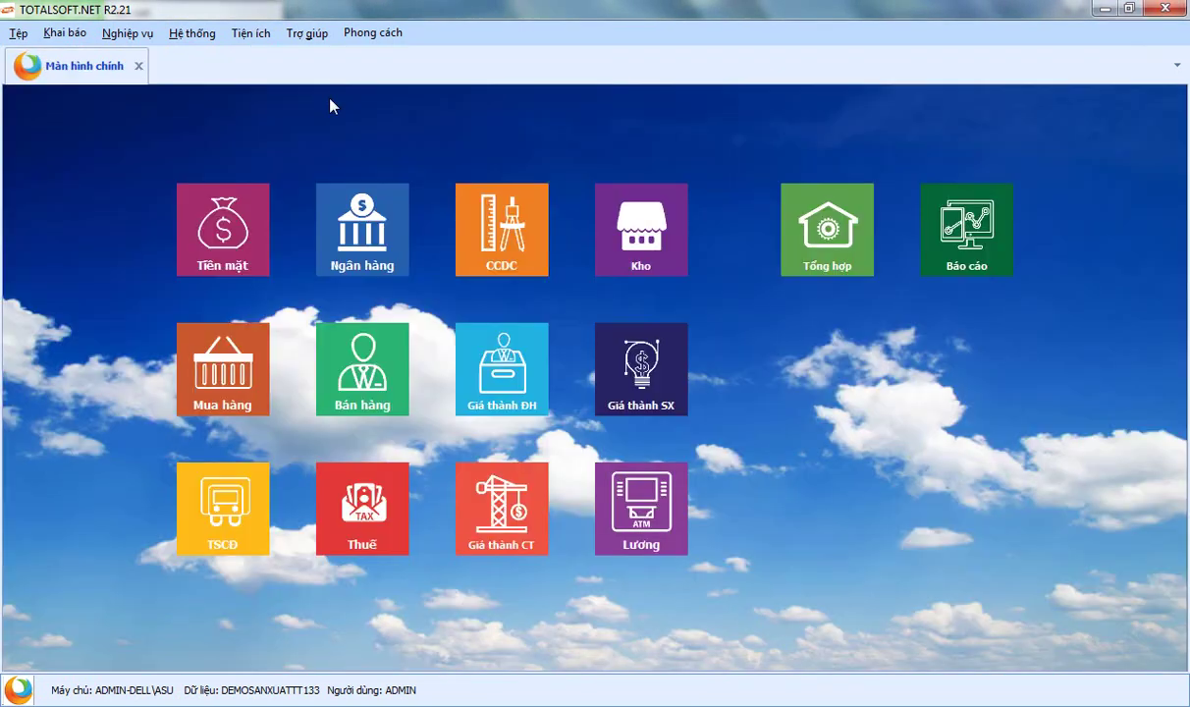
Create a new finished product in the Thành phẩm list with the code TP001
click(59, 35)
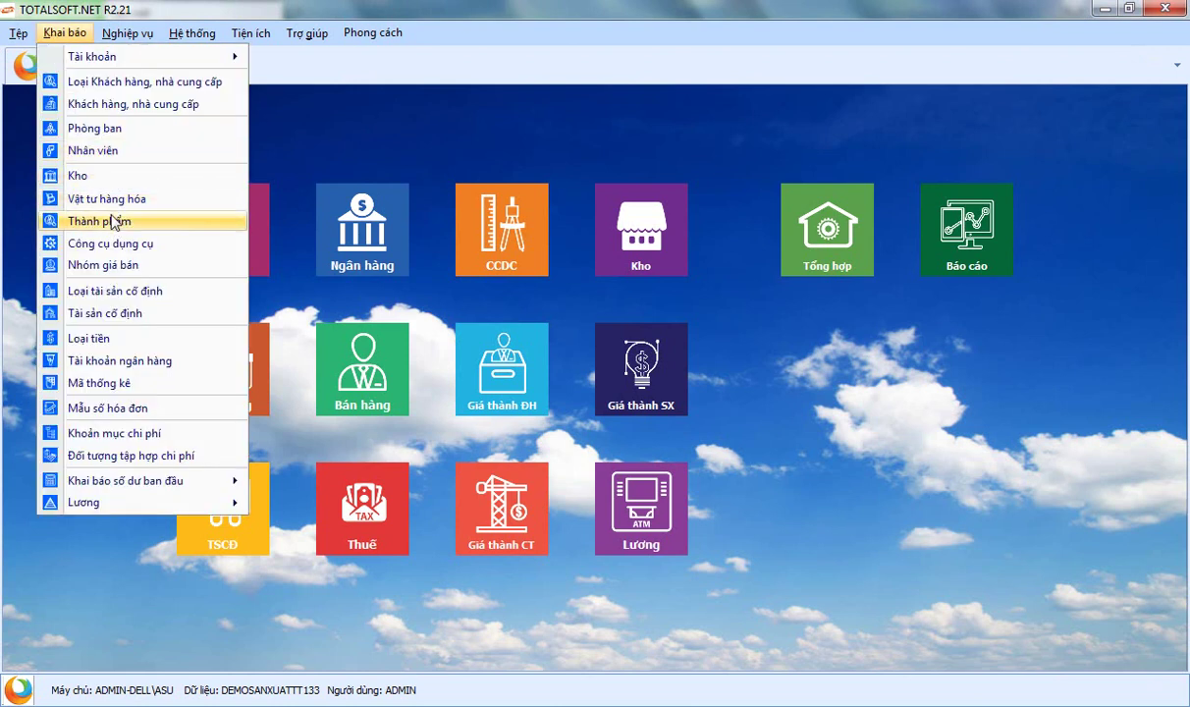
click(99, 222)
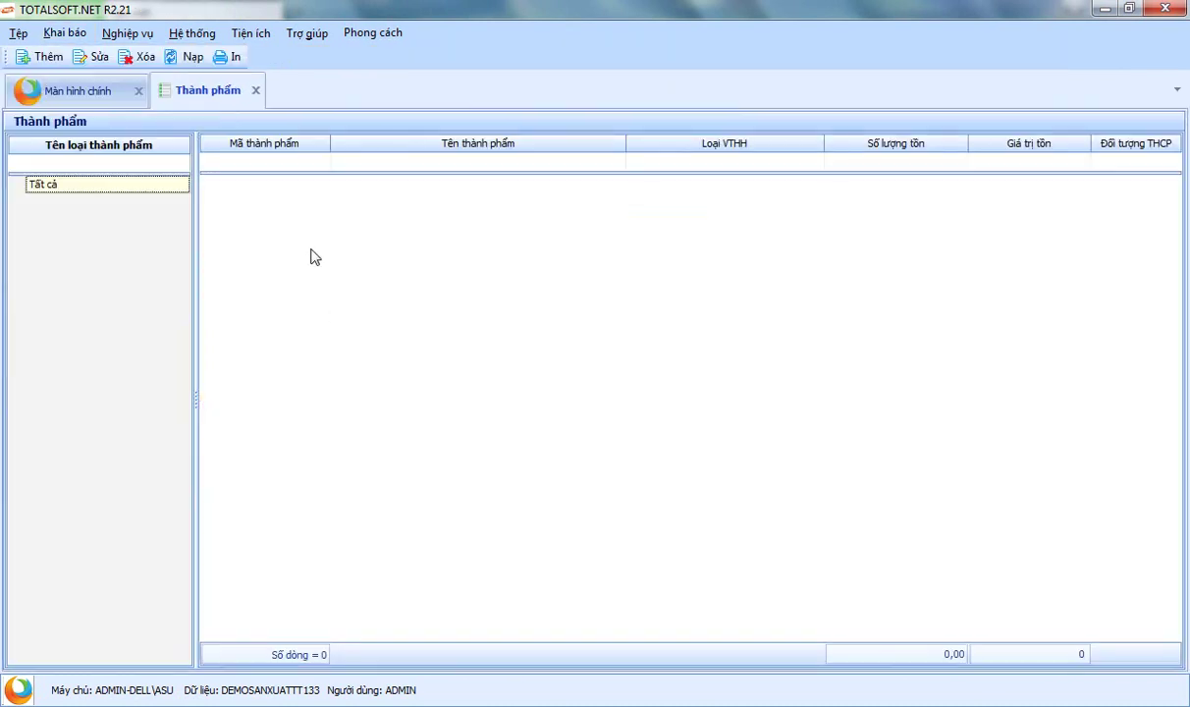
right_click(315, 257)
click(356, 261)
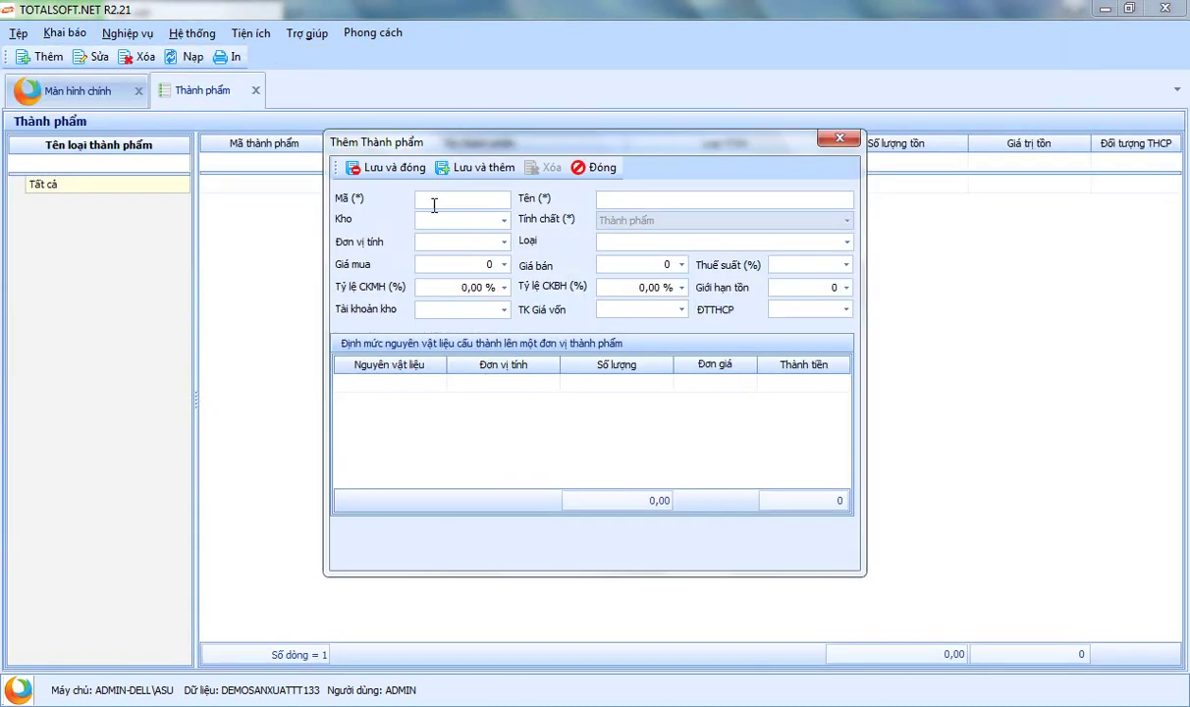
text(Tp001)
key(BackSpace)
key(BackSpace)
key(BackSpace)
key(BackSpace)
key(BackSpace)
text(TP001)
key(Tab)
Name the finished product Bê tông tươi
text(Sản x)
key(BackSpace)
key(BackSpace)
key(BackSpace)
key(BackSpace)
key(BackSpace)
text(Be thôn)
key(BackSpace)
key(BackSpace)
key(BackSpace)
text(ông tươi)
key(Tab)
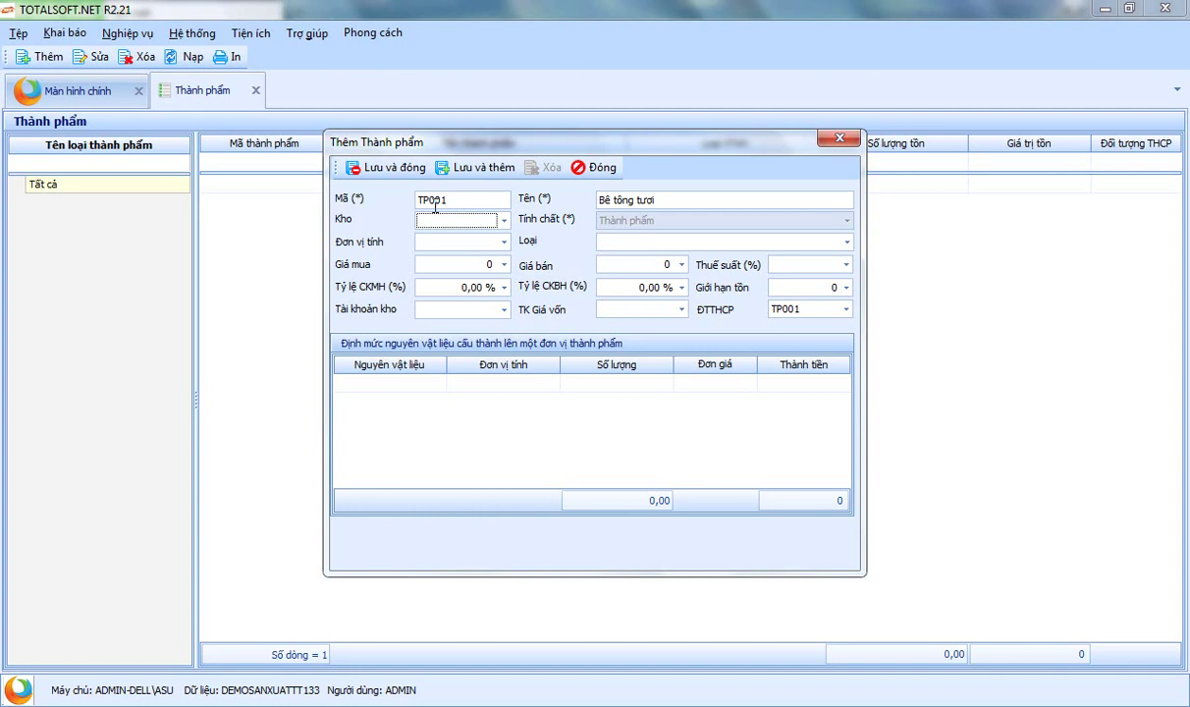
Set product TP001's unit to M3, its stock account to 155 and its cost-of-goods account to 632
key(Tab)
text(M3)
key(Tab)
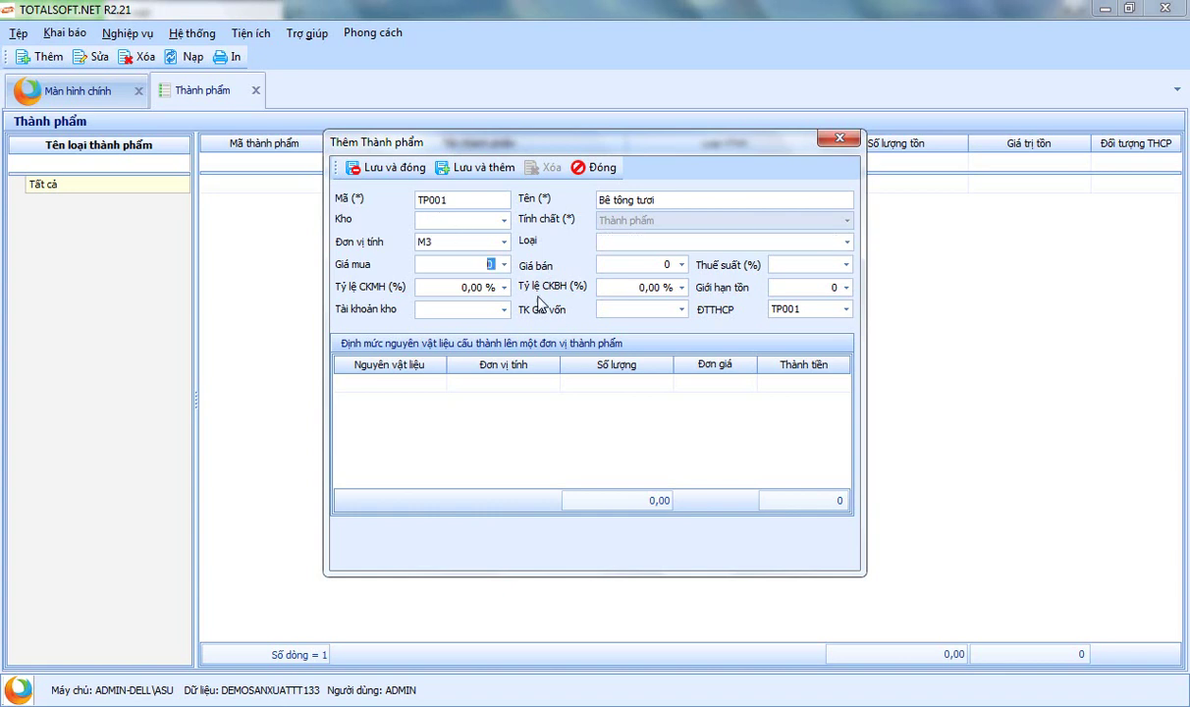
click(469, 311)
text(155)
key(Tab)
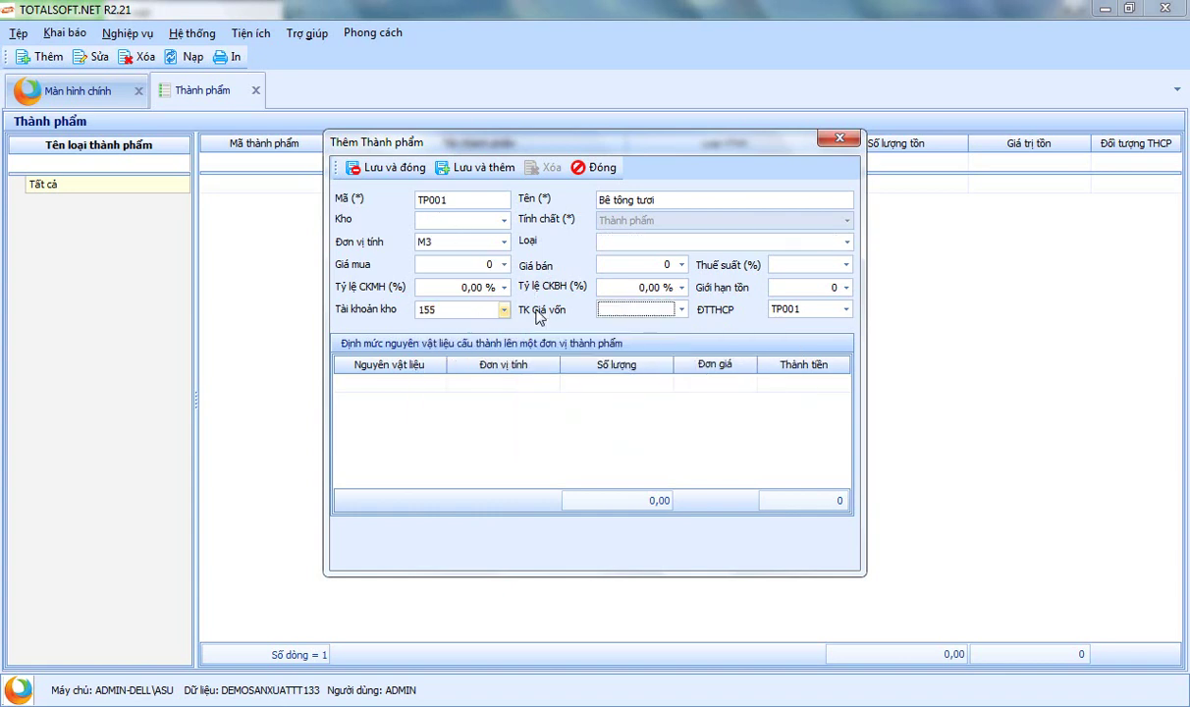
text(632)
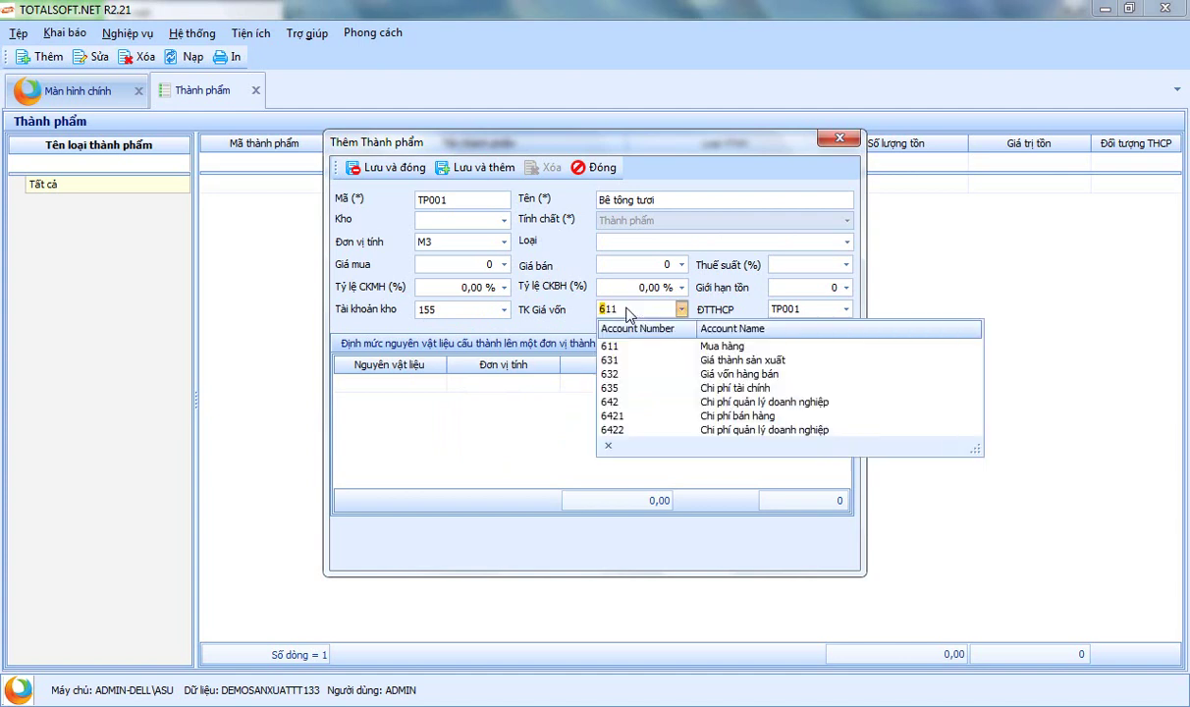
key(Tab)
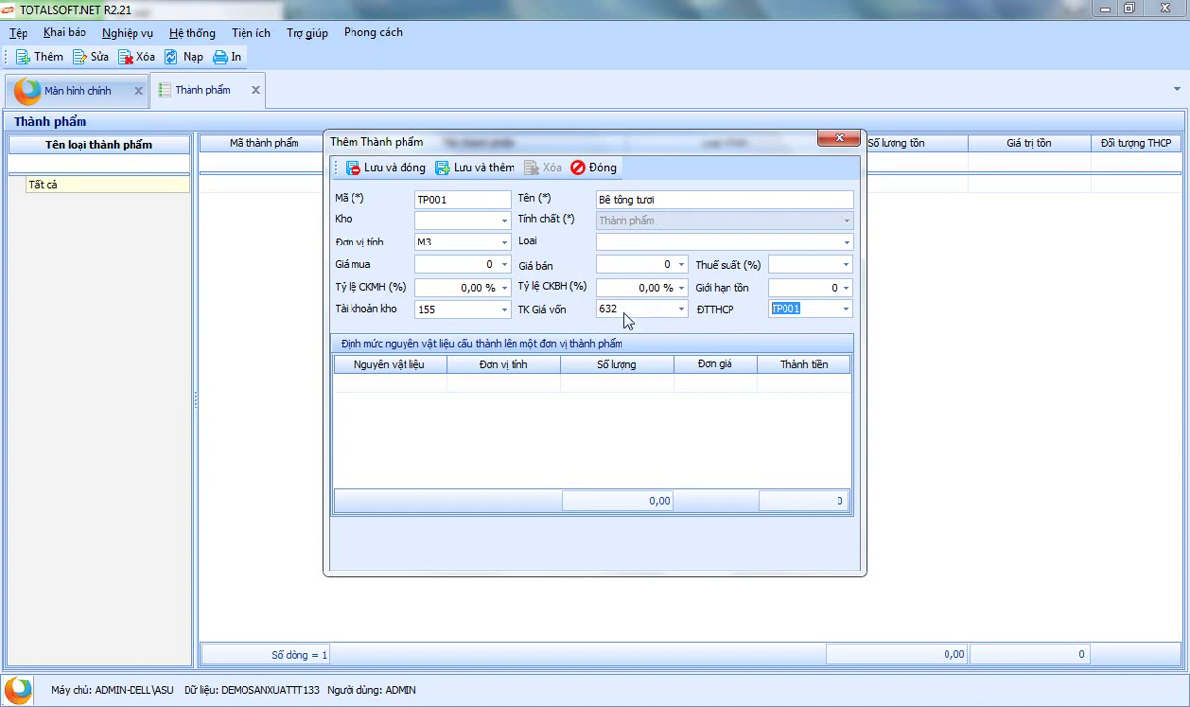
Extend the name of product TP001 to Bê tông tươi M250
click(673, 198)
text(M250)
drag(558, 147, 555, 197)
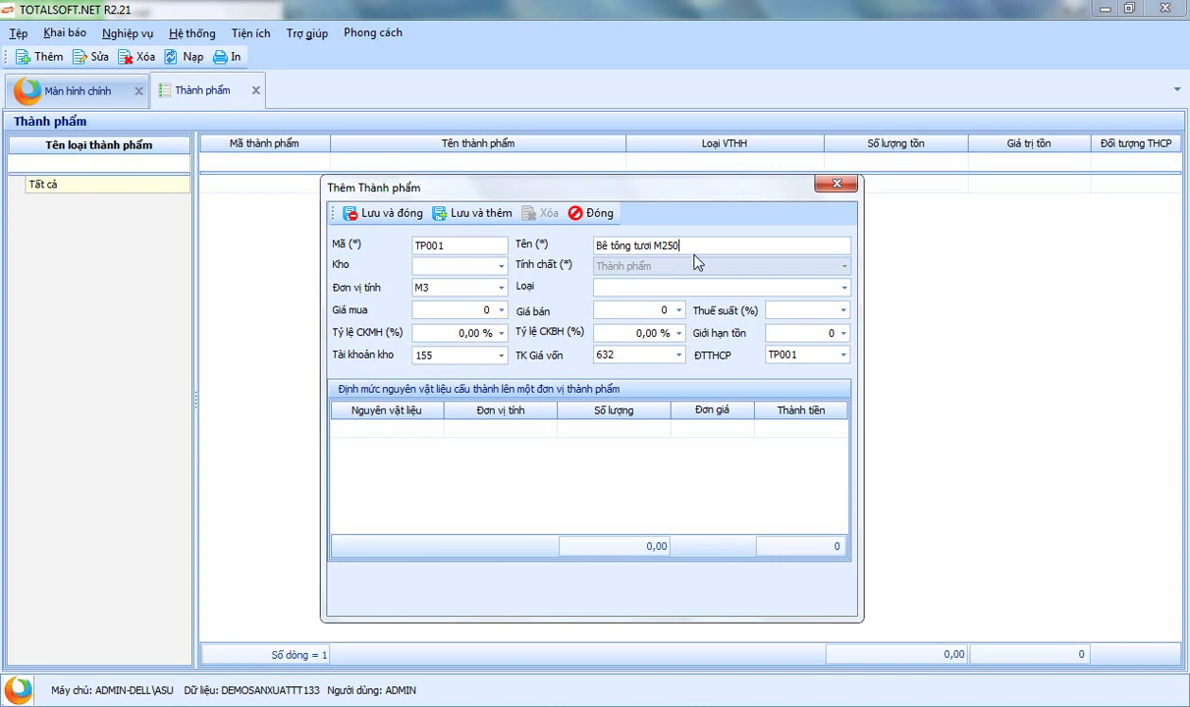
Check which materials can be chosen for the product's material norm, and save product TP001
drag(681, 245, 587, 246)
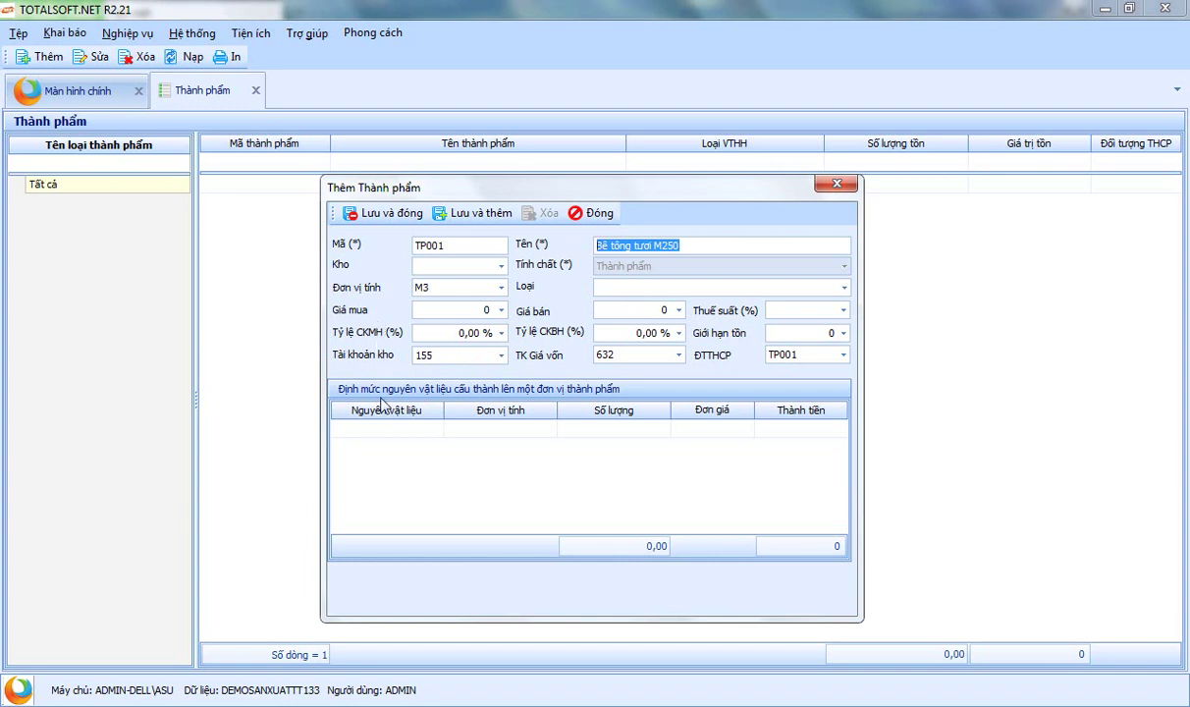
click(435, 430)
click(436, 430)
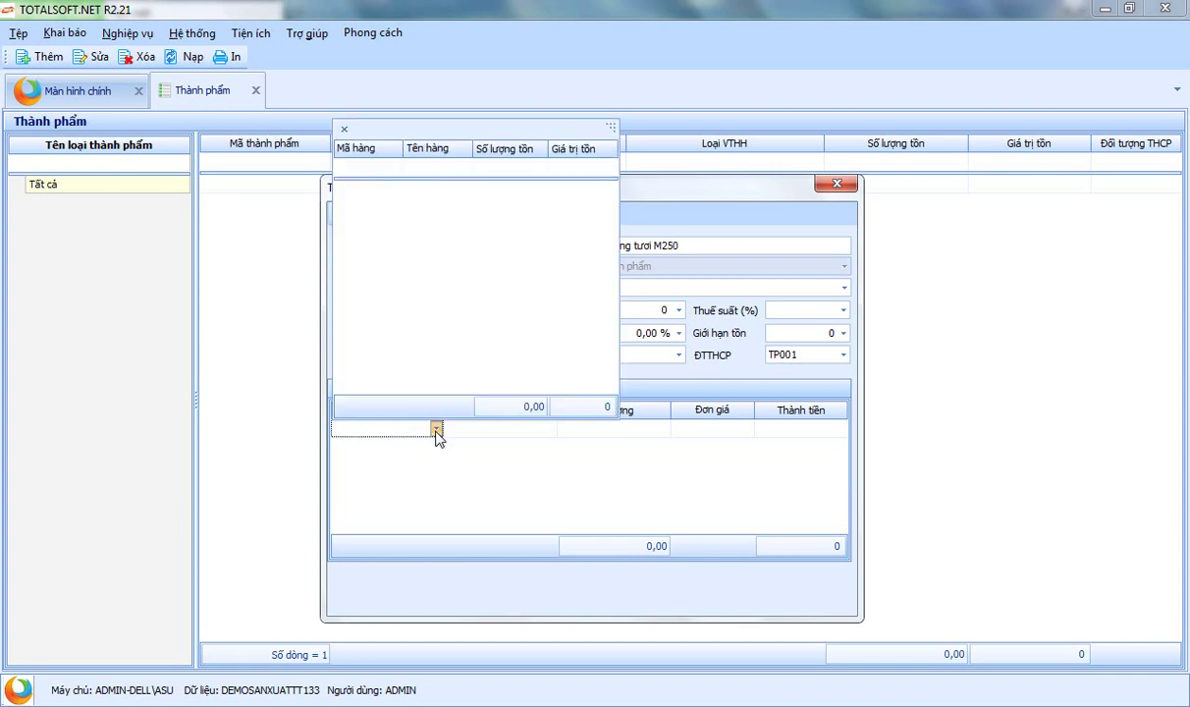
click(436, 431)
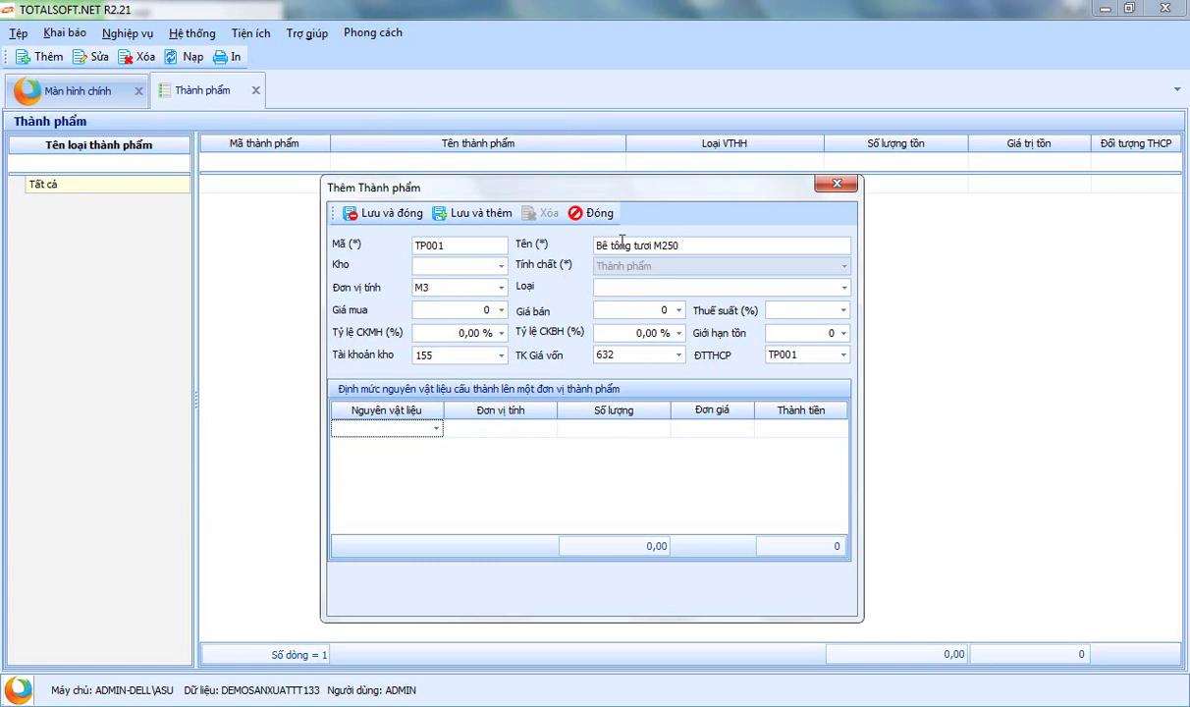
click(393, 216)
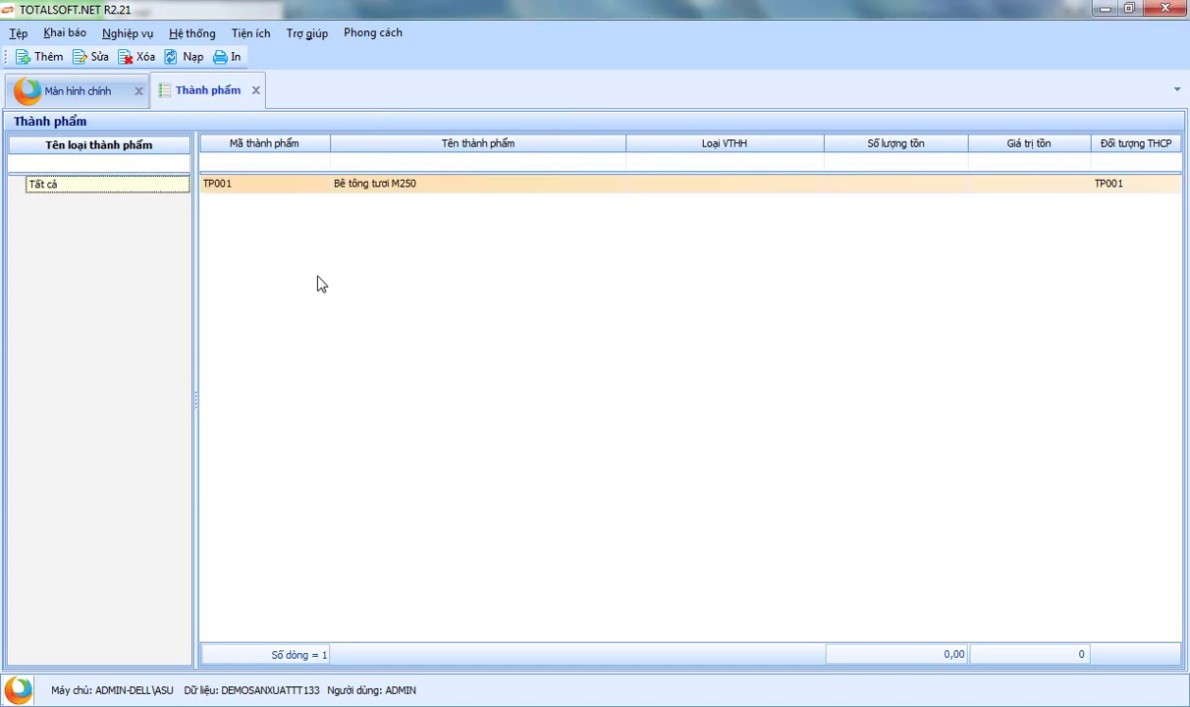
Create a second finished product with the code Tp002 and the name Bê tông M350
right_click(307, 206)
click(389, 235)
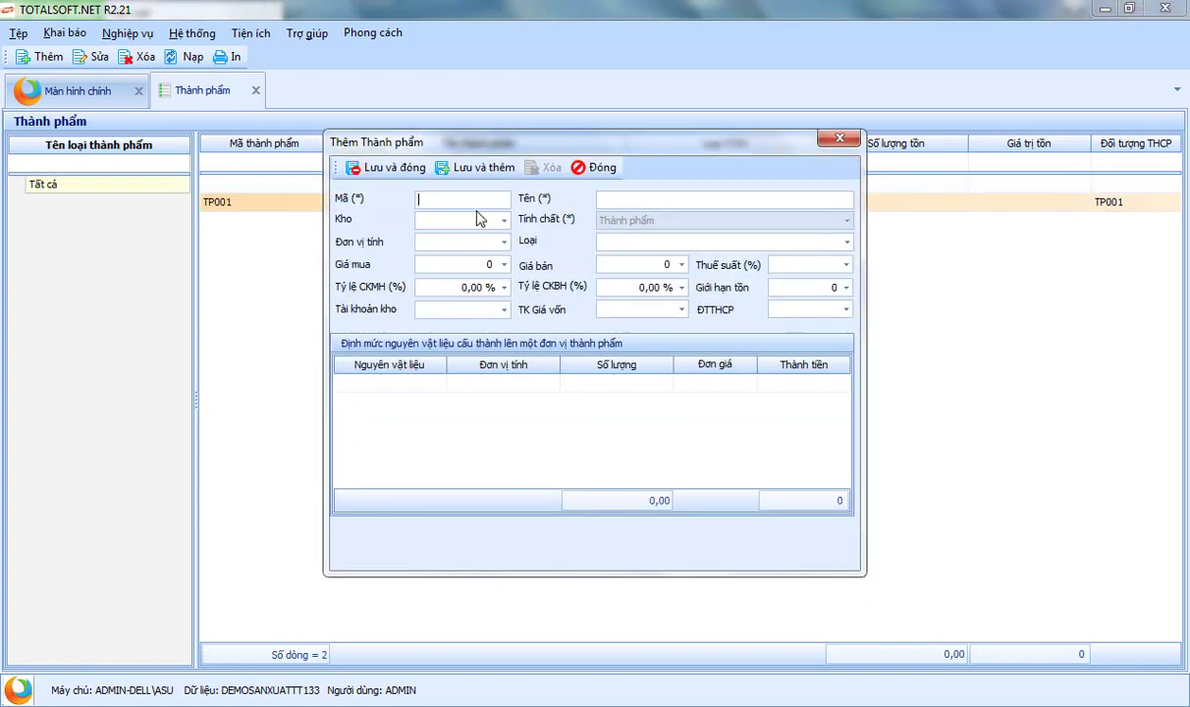
text(Tp002)
key(Tab)
text(Bê to)
text(ng Ma)
key(BackSpace)
text(350)
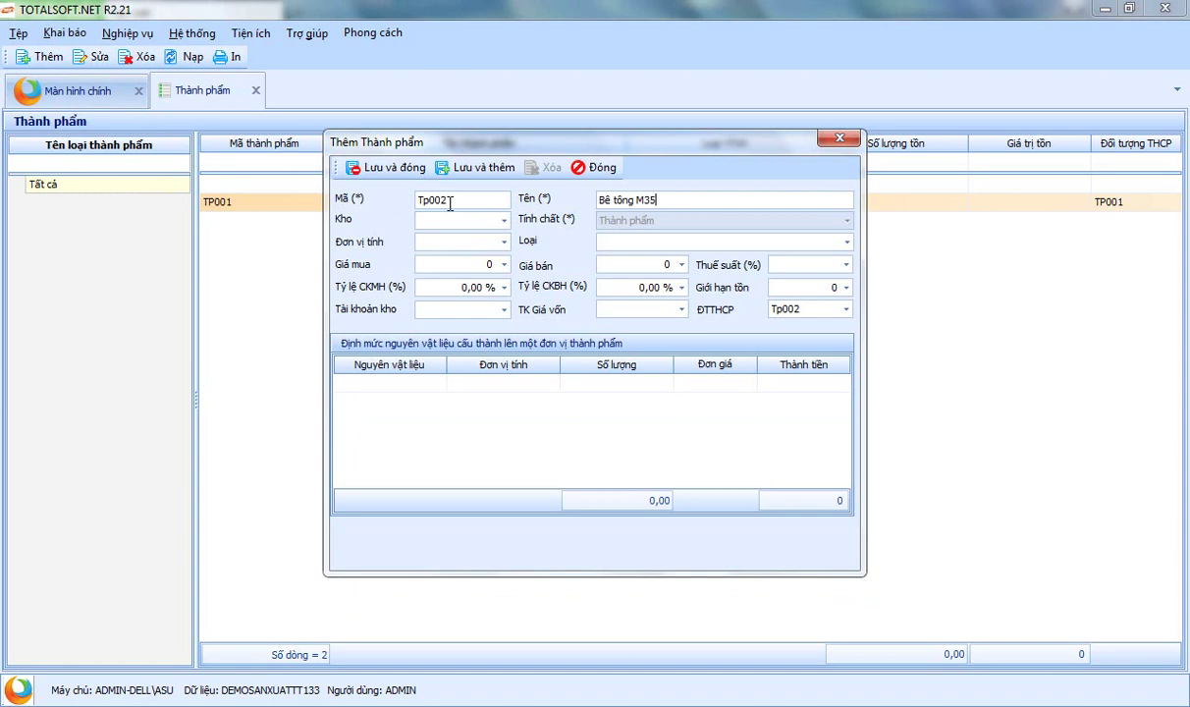
Set product Tp002's unit to M3, stock account to 155 and cost-of-goods account to 632, and save it
key(Tab)
text(M3)
click(456, 309)
text(155)
click(615, 310)
text(632)
key(Tab)
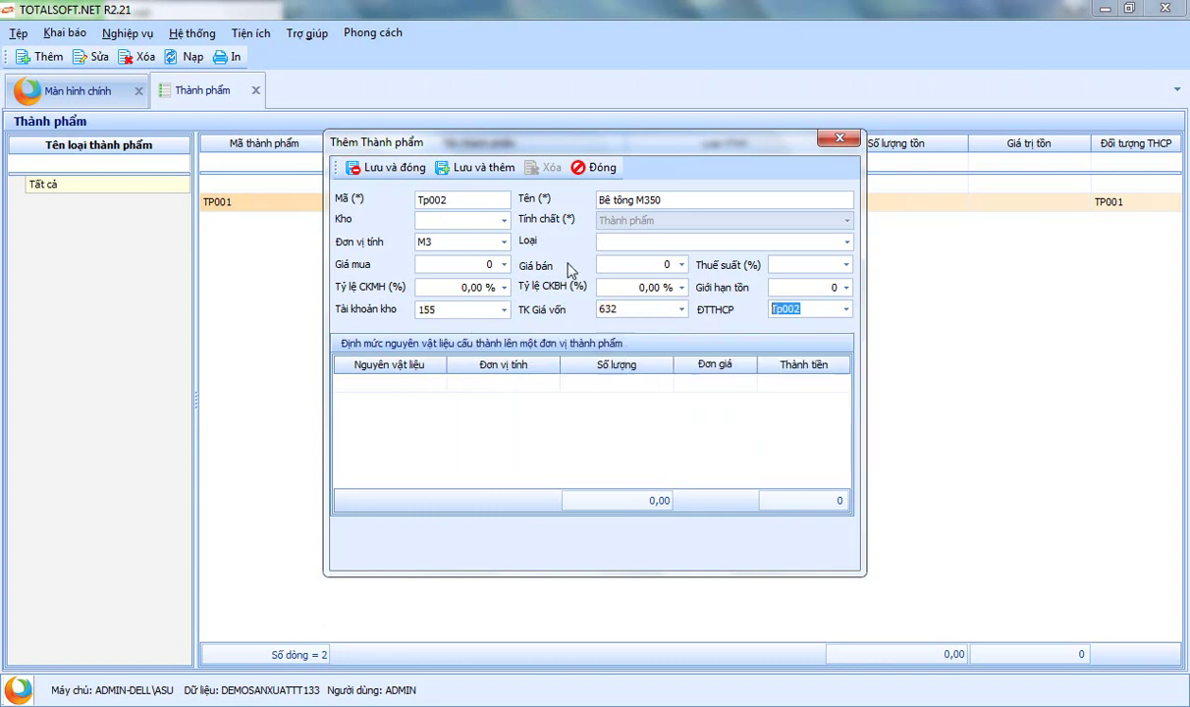
click(397, 169)
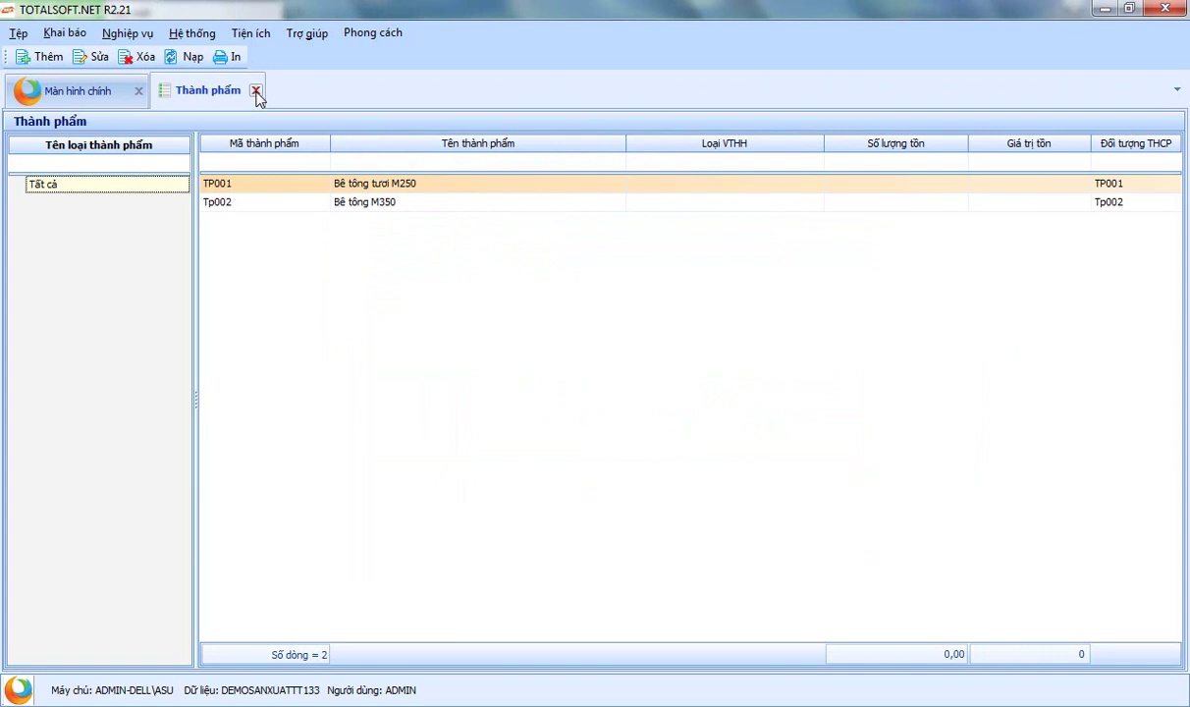
Create a new item in the Vật tư, hàng hóa list named Xi măng Hoàng Mai
click(68, 38)
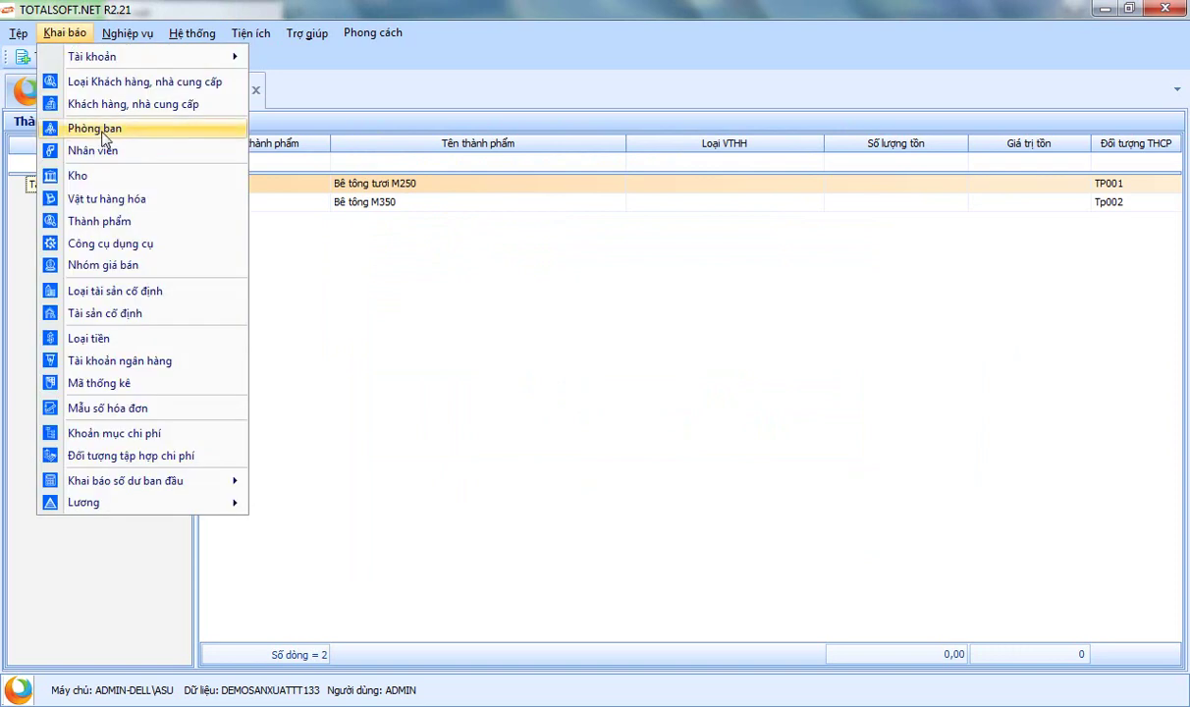
click(105, 199)
right_click(317, 264)
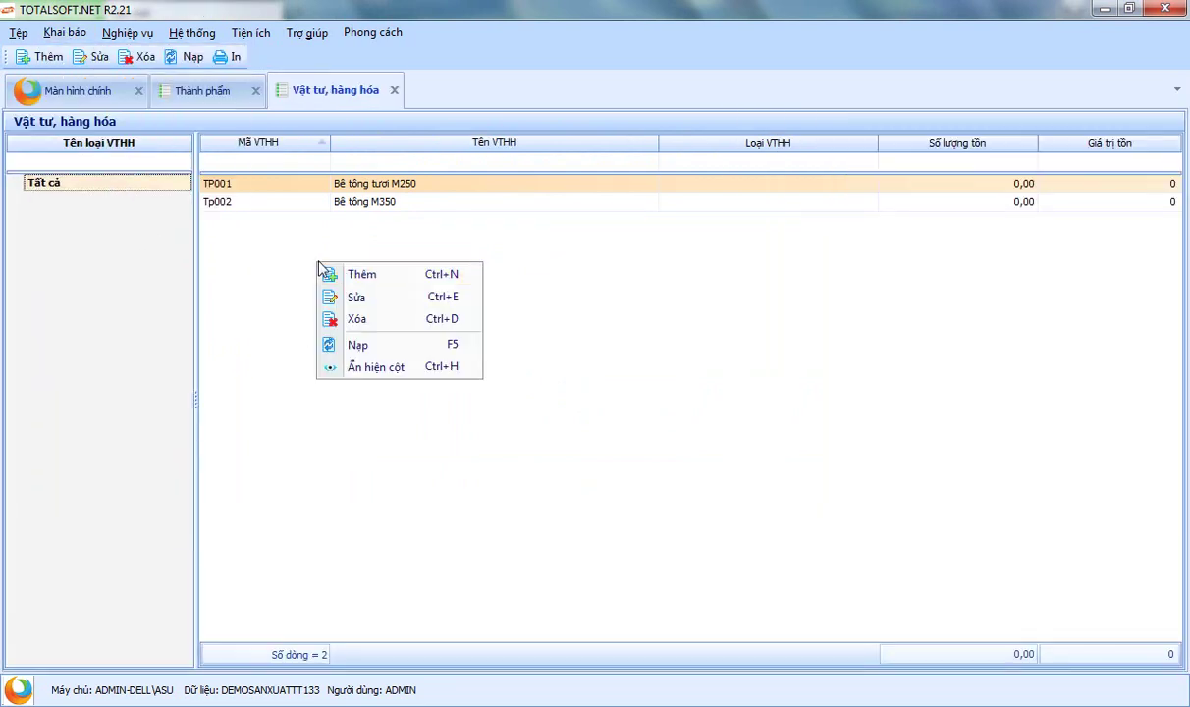
click(361, 275)
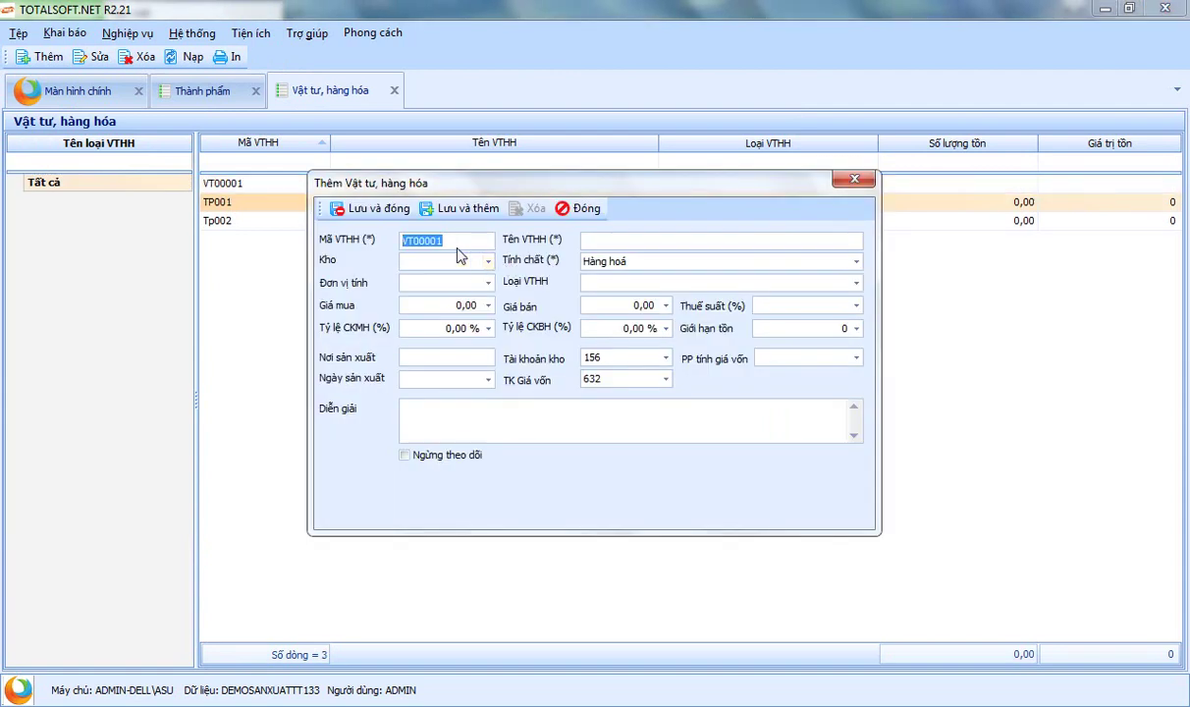
click(606, 241)
text(Xi măng)
key(BackSpace)
key(BackSpace)
key(BackSpace)
text(ăng)
key(BackSpace)
key(BackSpace)
key(BackSpace)
text(ăng)
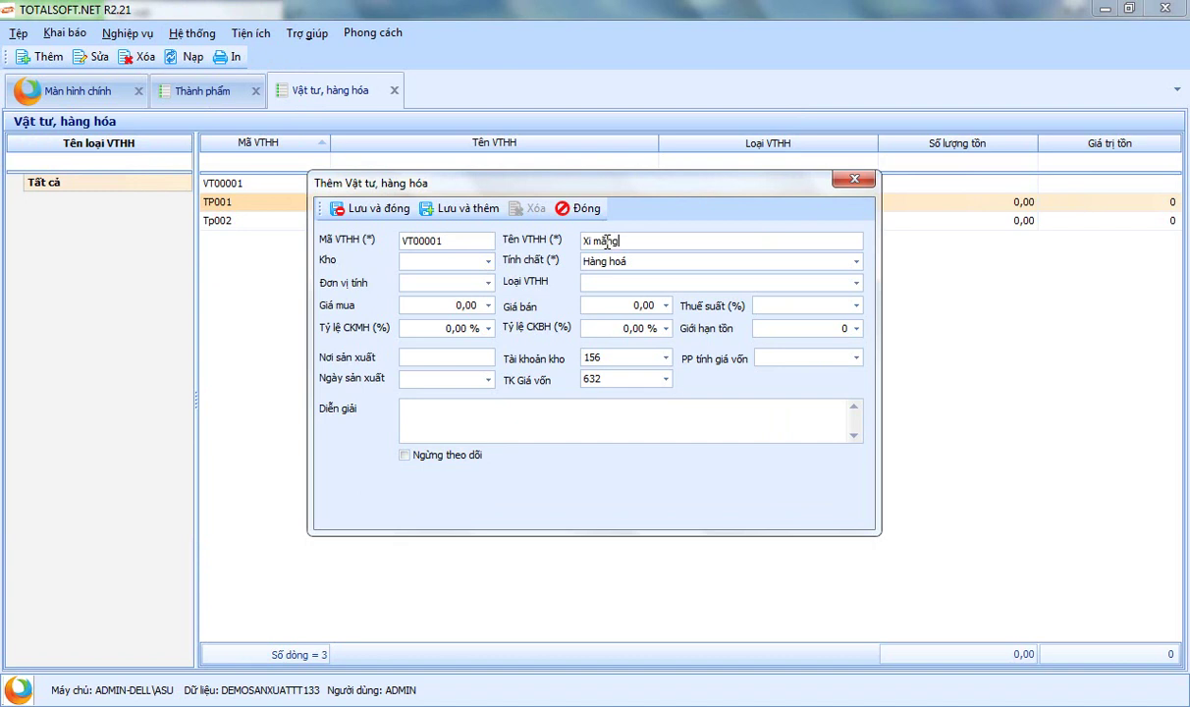
text( Hoàng Mia)
key(BackSpace)
key(BackSpace)
text(ai)
Set the cement item's unit to Tấn and its stock account to 152
key(Tab)
key(Tab)
text(Tấn)
click(616, 362)
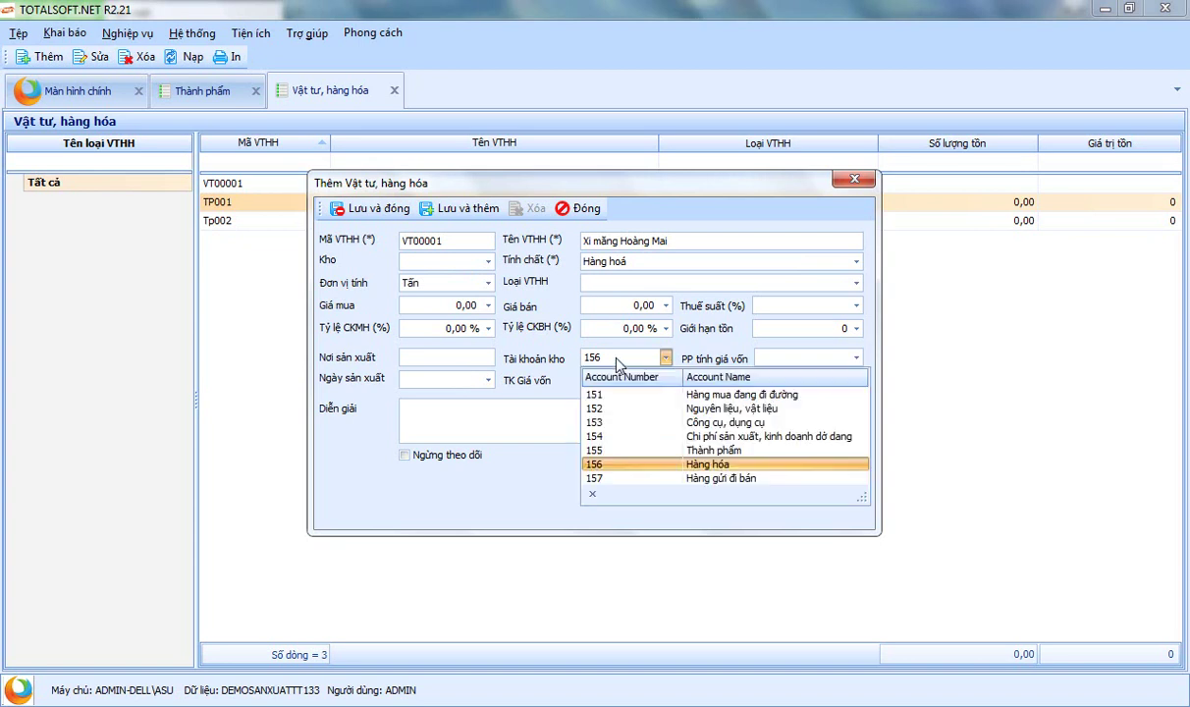
text(152)
key(Return)
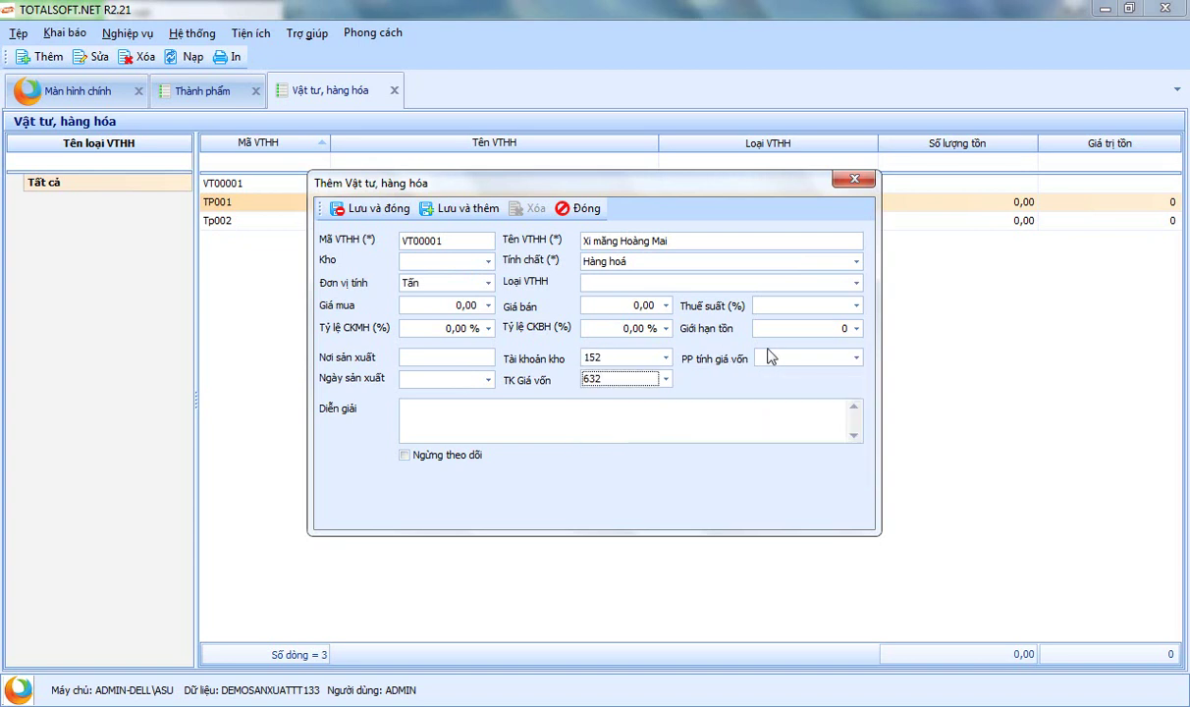
Set the cement item's costing method to Bình quân cuối kỳ and save the item
click(855, 357)
click(751, 392)
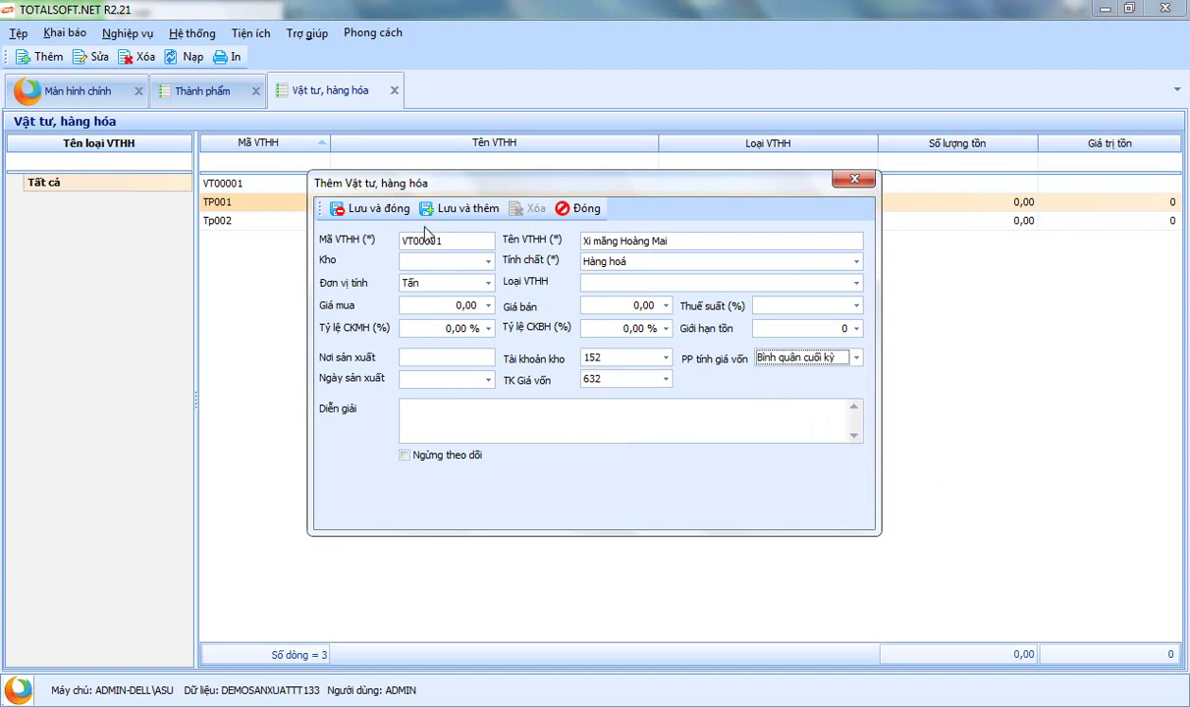
click(361, 204)
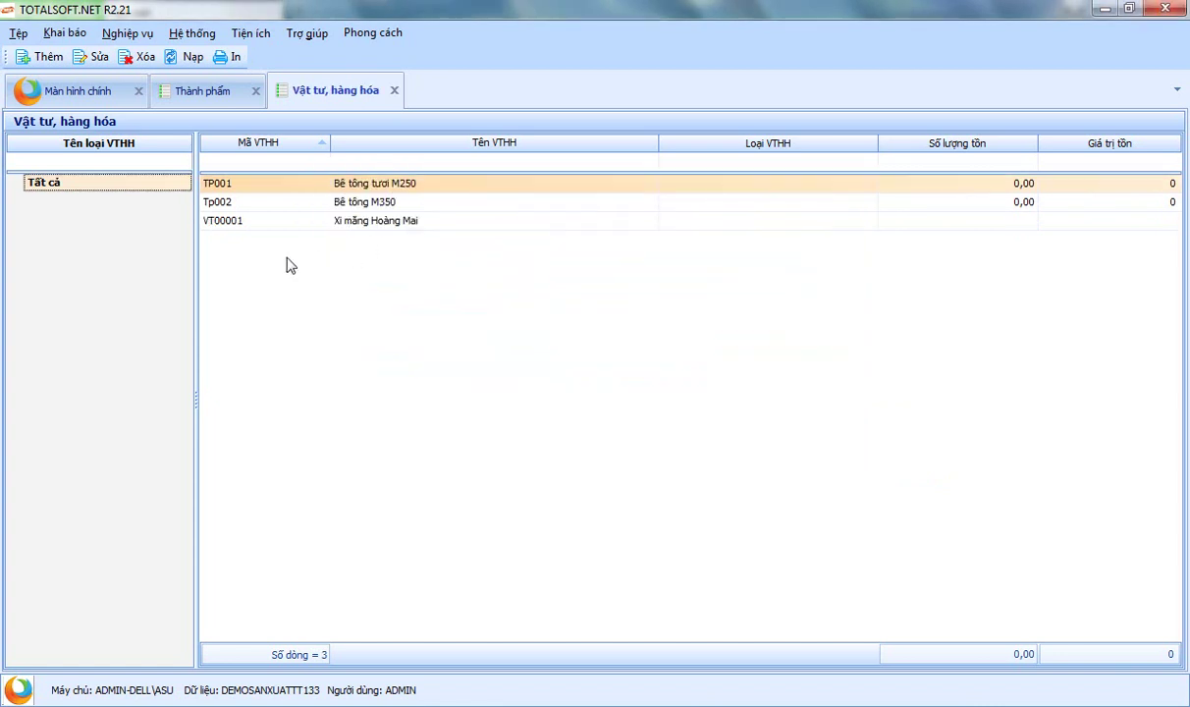
Create another material item named Cát with the unit M3
right_click(261, 250)
click(297, 269)
click(667, 241)
text(Cát)
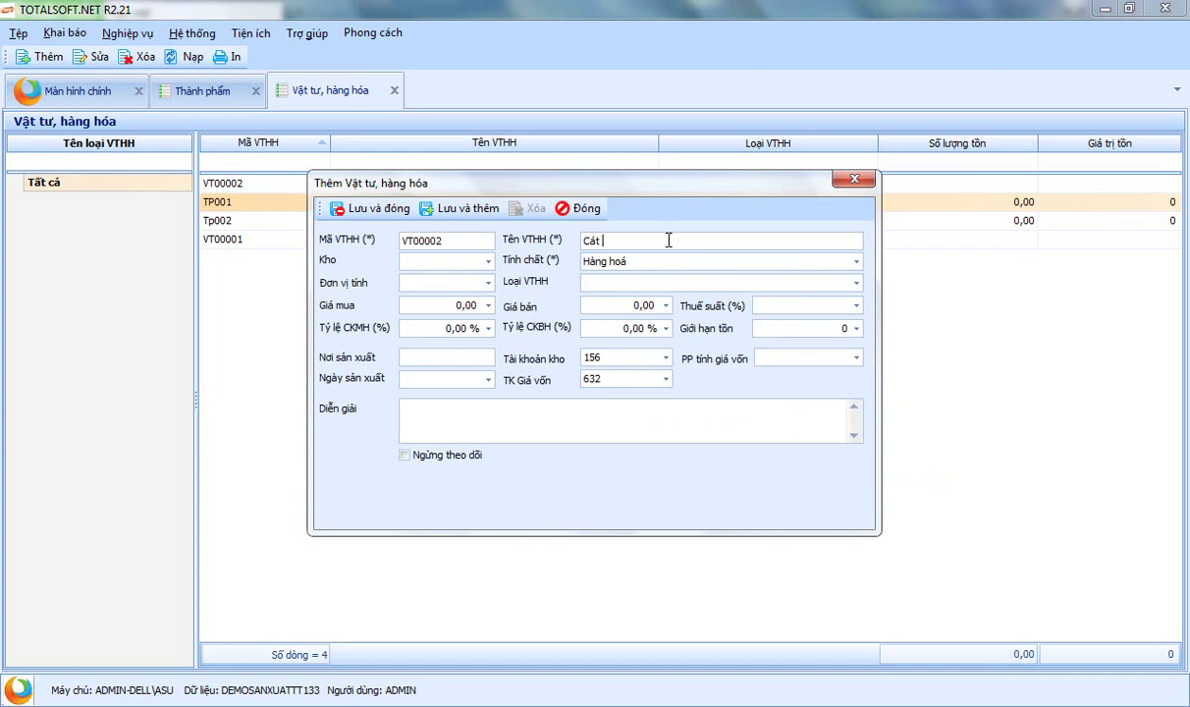
key(Tab)
key(Tab)
text(M3)
key(Tab)
Set the Cát item's type to Nguyên liệu, vật liệu and costing method to Bình quân cuối kỳ, and save it
click(587, 262)
click(622, 298)
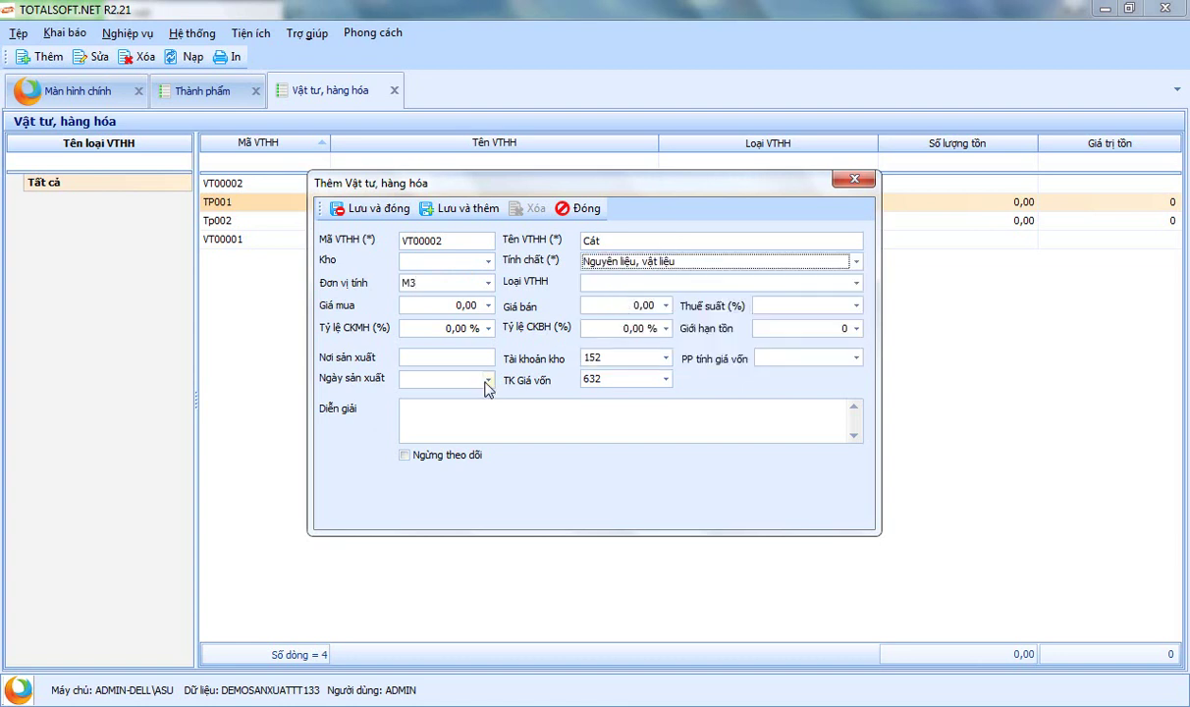
click(855, 359)
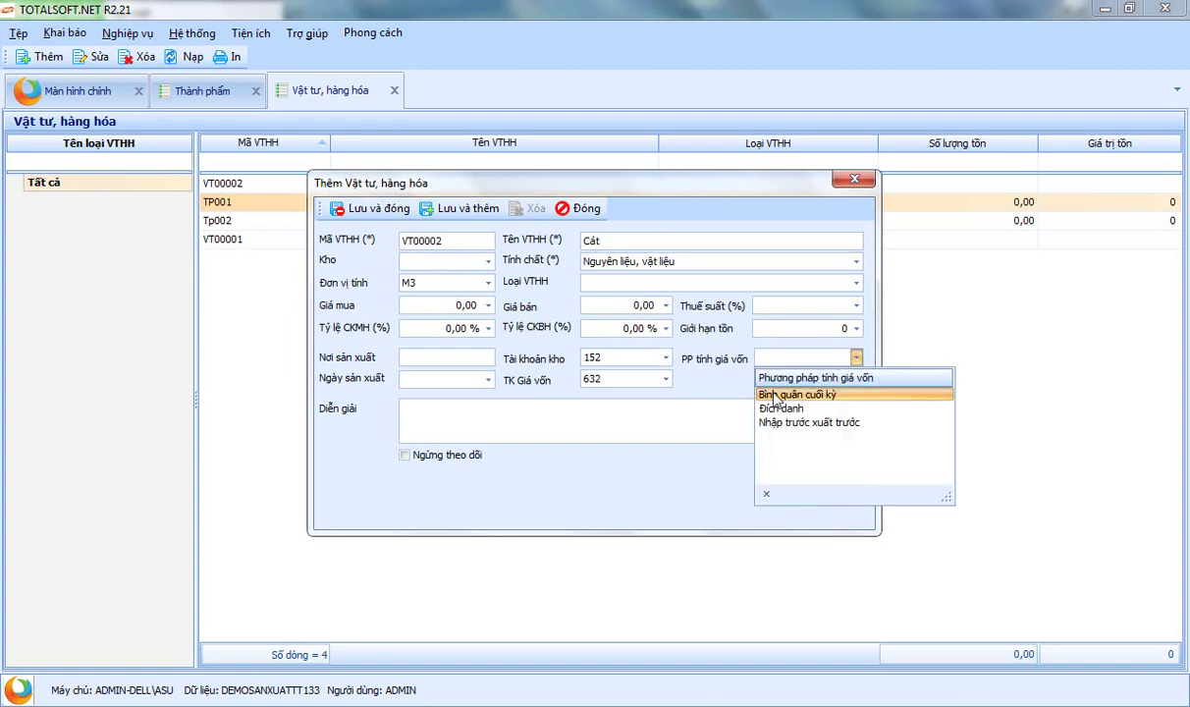
click(766, 400)
click(356, 207)
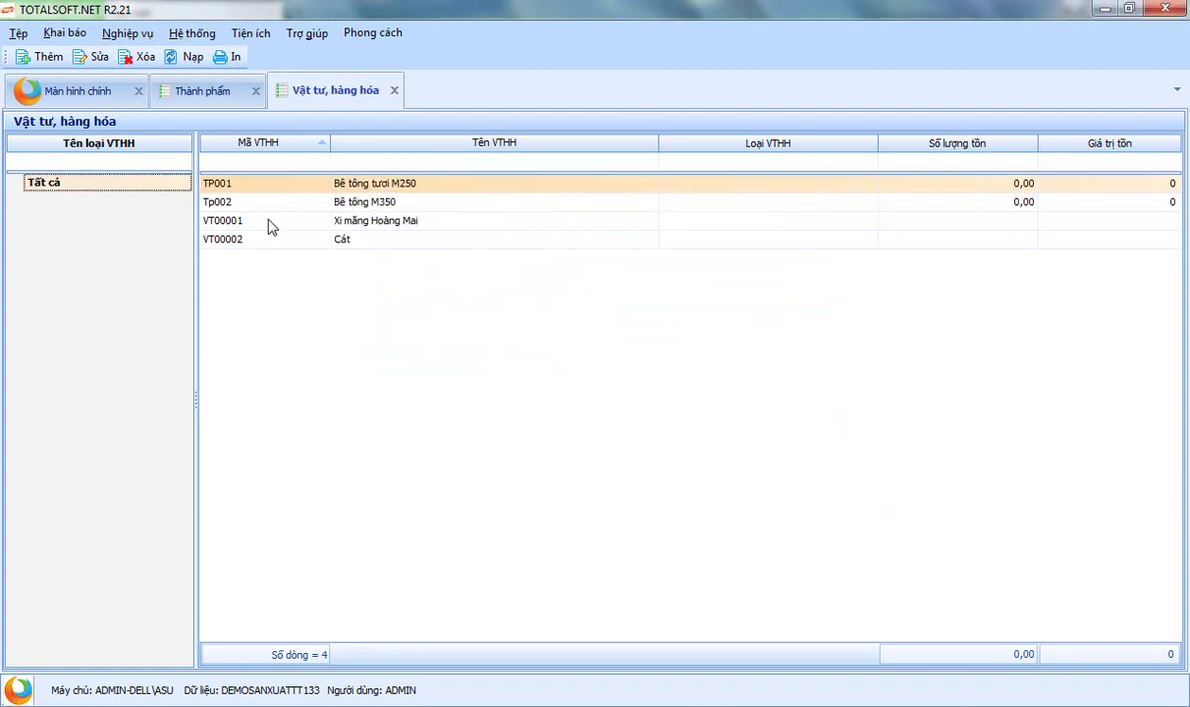
Change the type of the Xi măng Hoàng Mai item to Nguyên liệu, vật liệu and save it
click(262, 226)
double_click(262, 228)
click(609, 261)
click(620, 295)
click(366, 208)
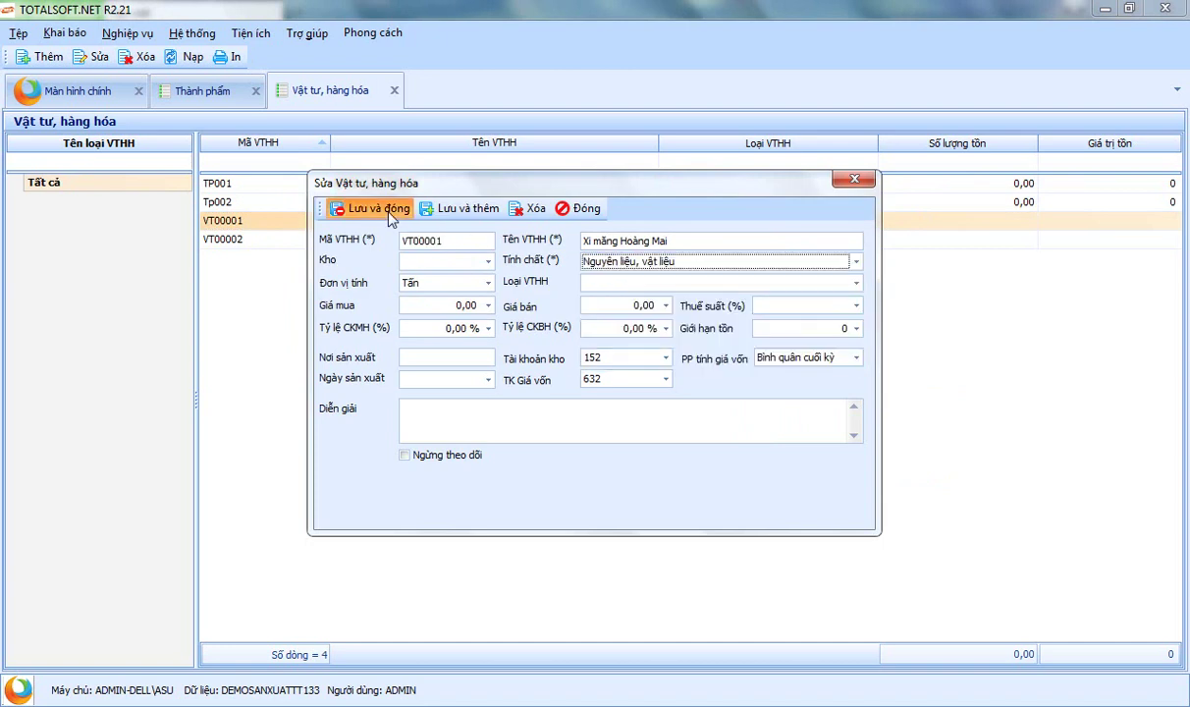
Create another material item named Đá 1x2 with the unit M3
right_click(266, 268)
click(308, 279)
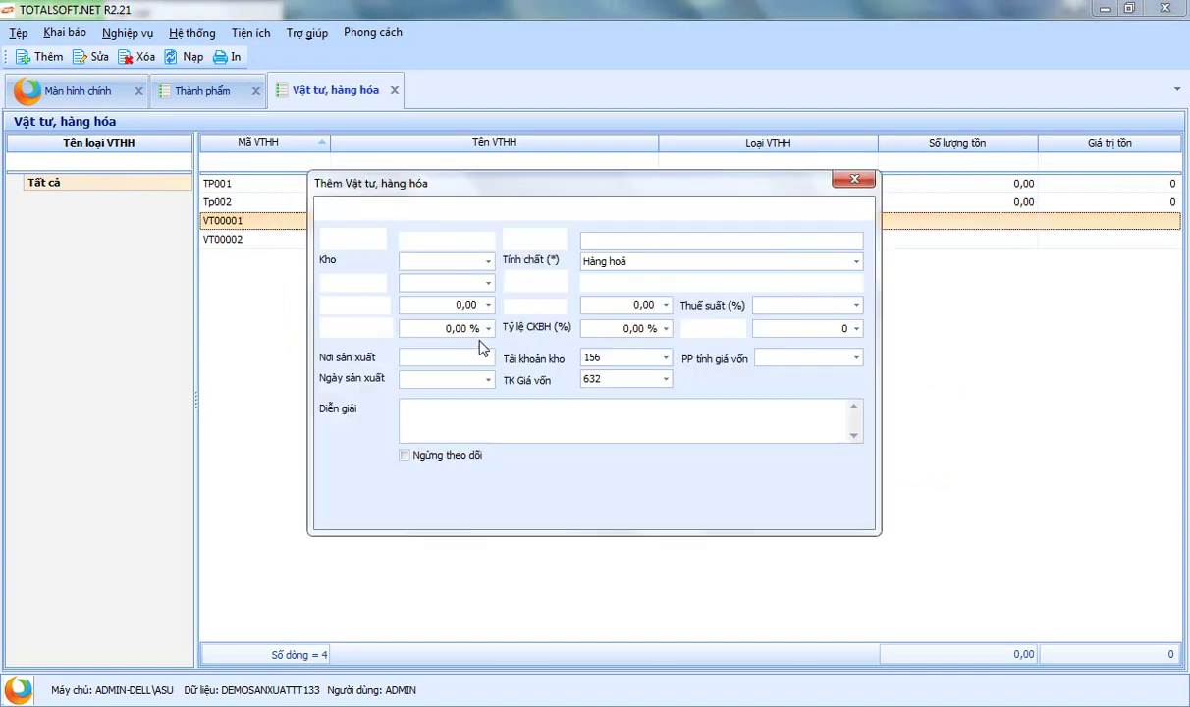
click(606, 241)
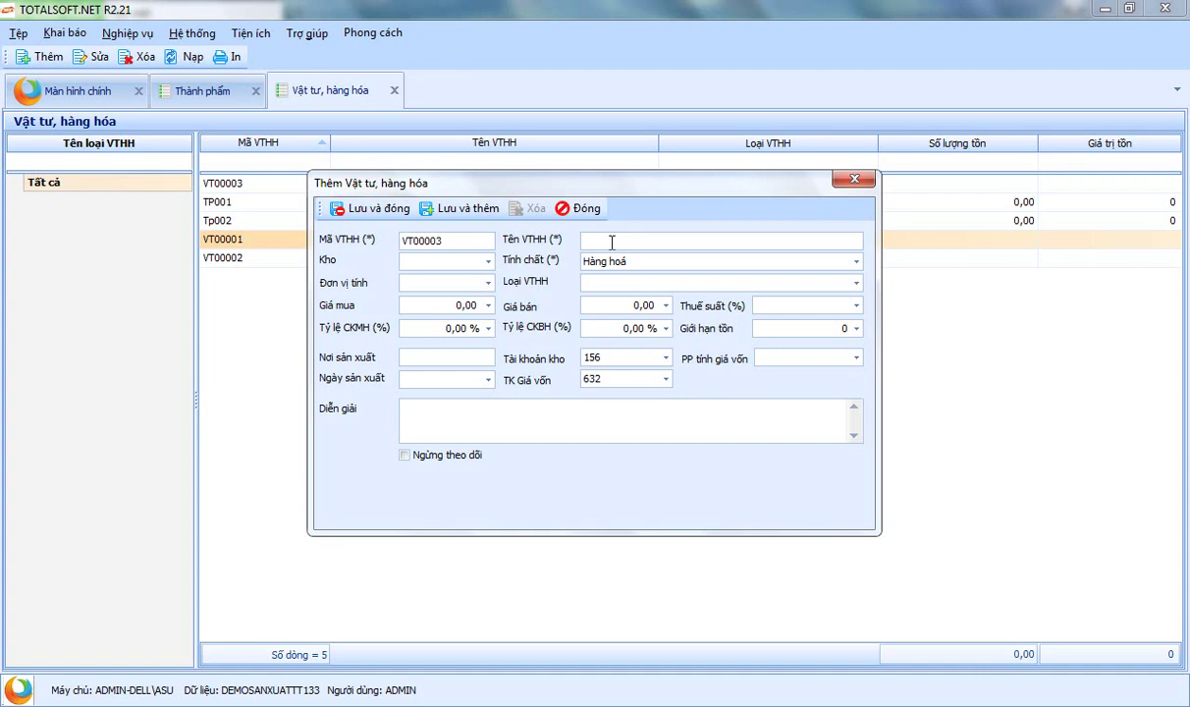
text(DD)
key(BackSpace)
key(BackSpace)
text(Đa)
text(s 1)
text(x2)
key(Tab)
click(423, 286)
text(M3)
key(Tab)
Set the Đá 1x2 item's type to Nguyên liệu, vật liệu and costing method to Bình quân cuối kỳ, and save it
click(626, 263)
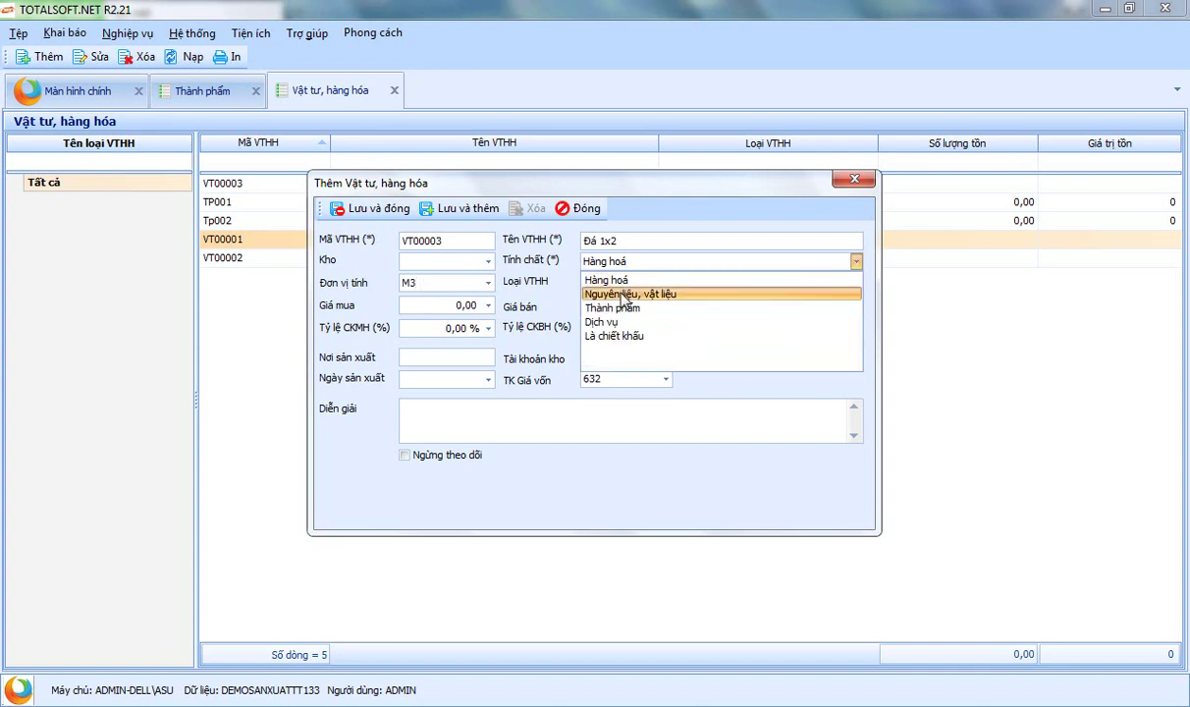
click(623, 294)
click(855, 358)
click(748, 386)
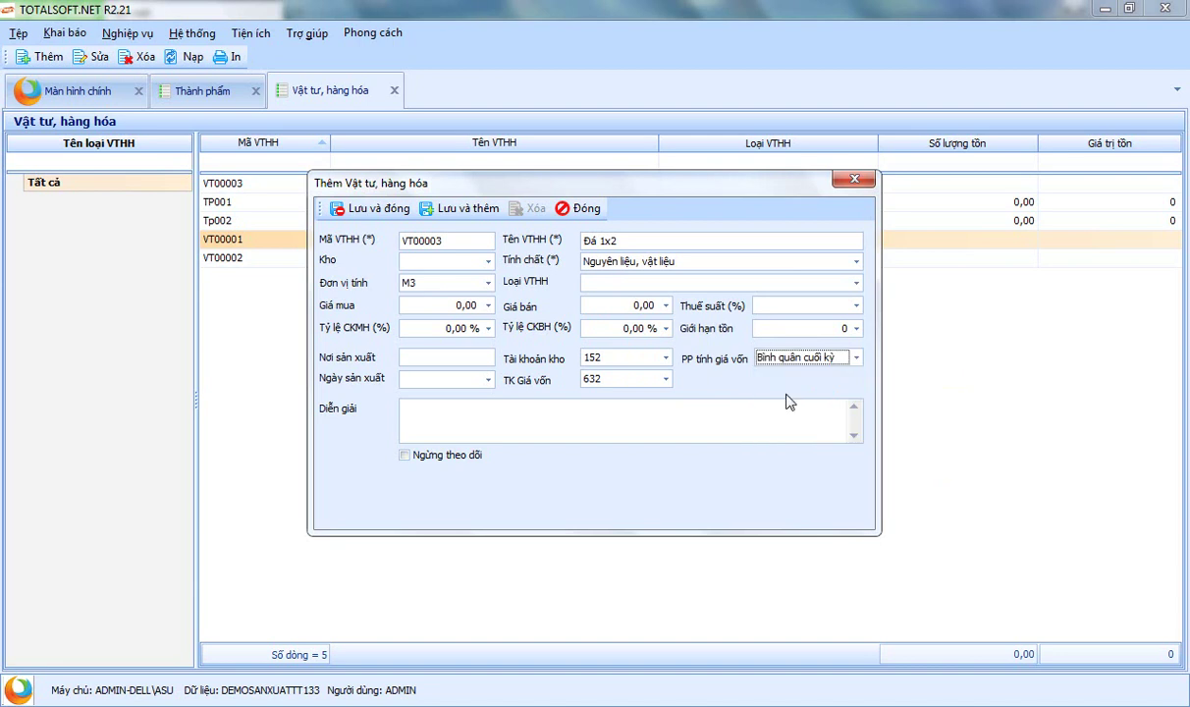
click(365, 208)
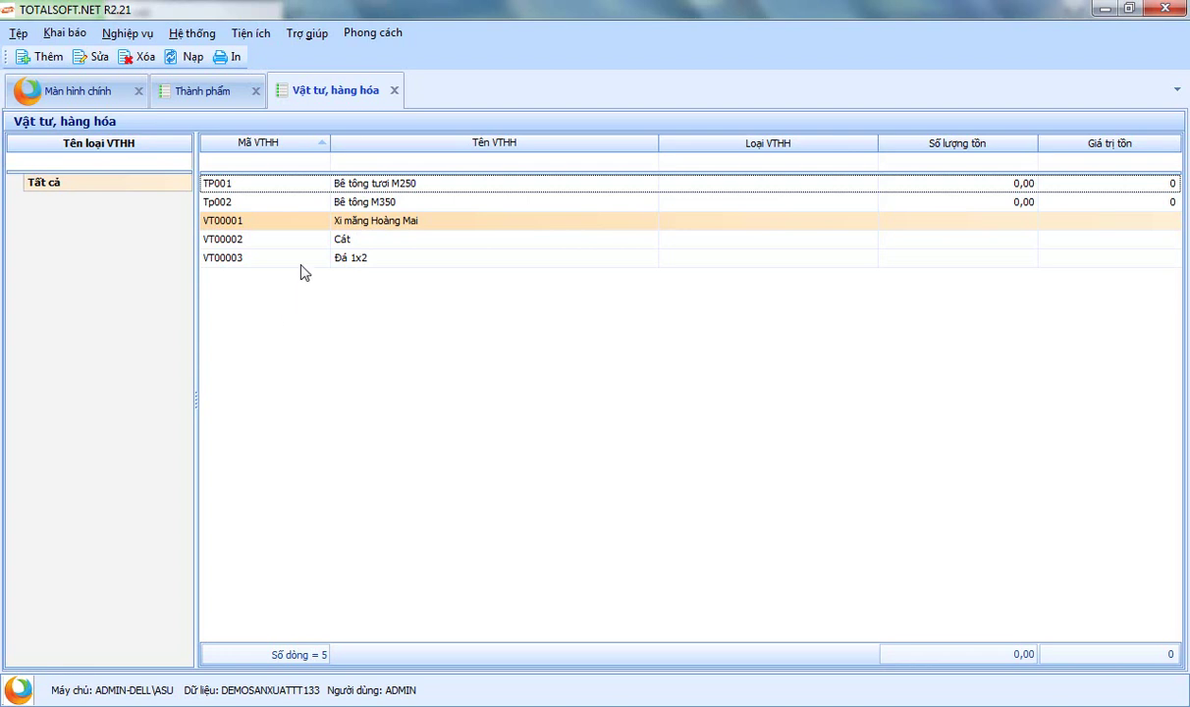
Check the finished products list and close both the materials and finished products lists
click(213, 96)
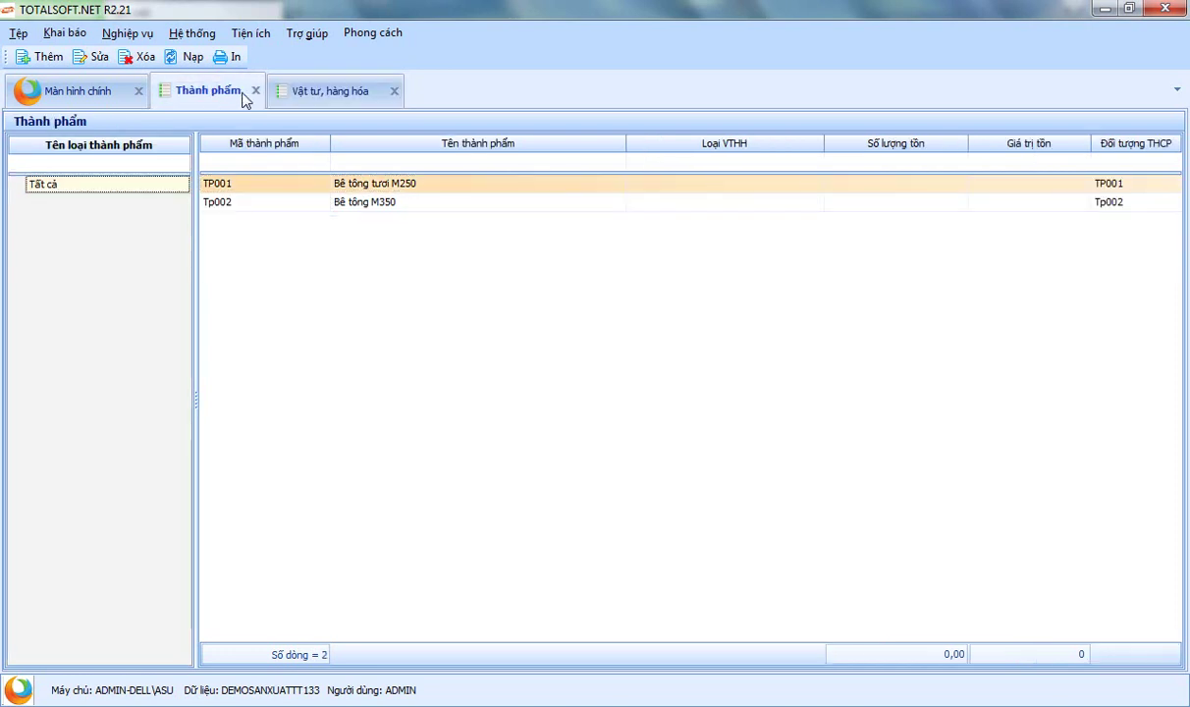
click(338, 93)
click(394, 90)
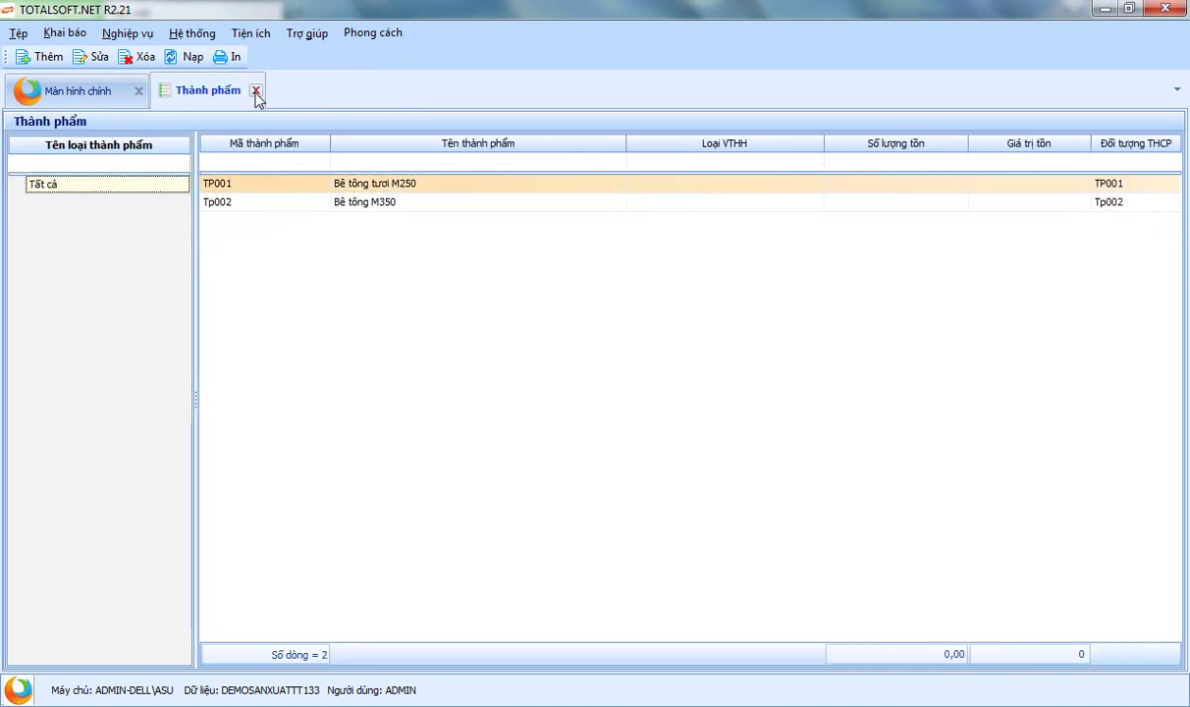
click(255, 91)
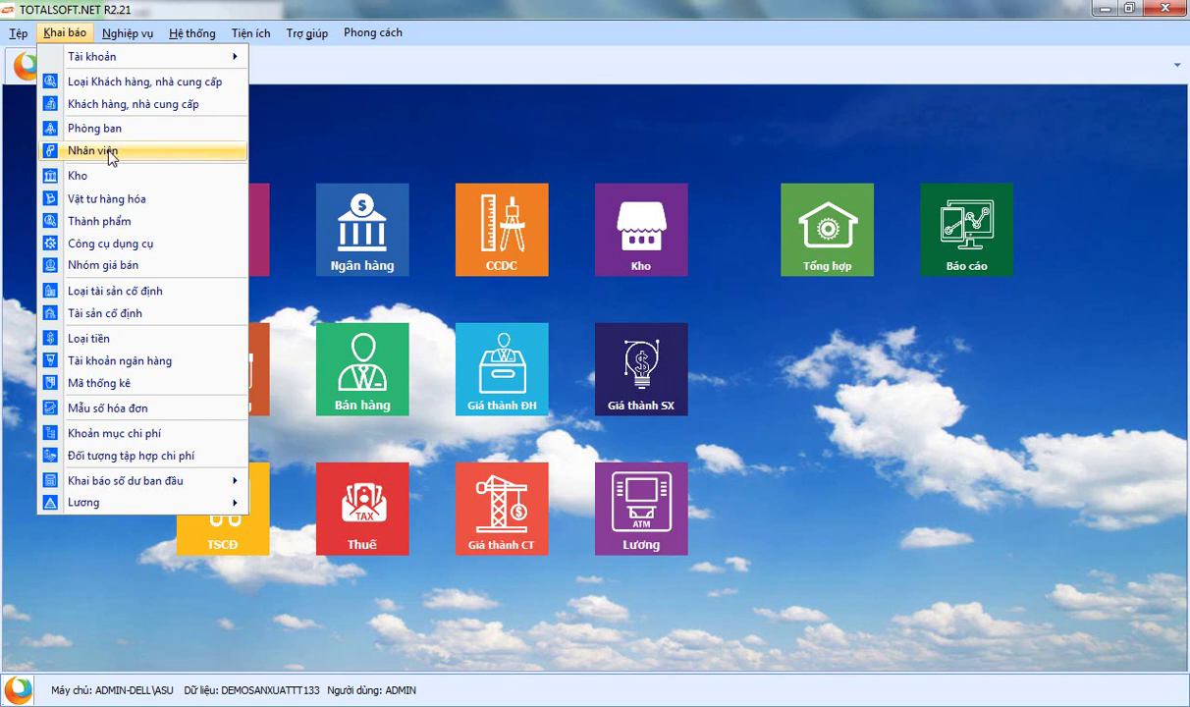
Reopen the Vật tư, hàng hóa list and start a new item named Dầu Diezel
click(102, 197)
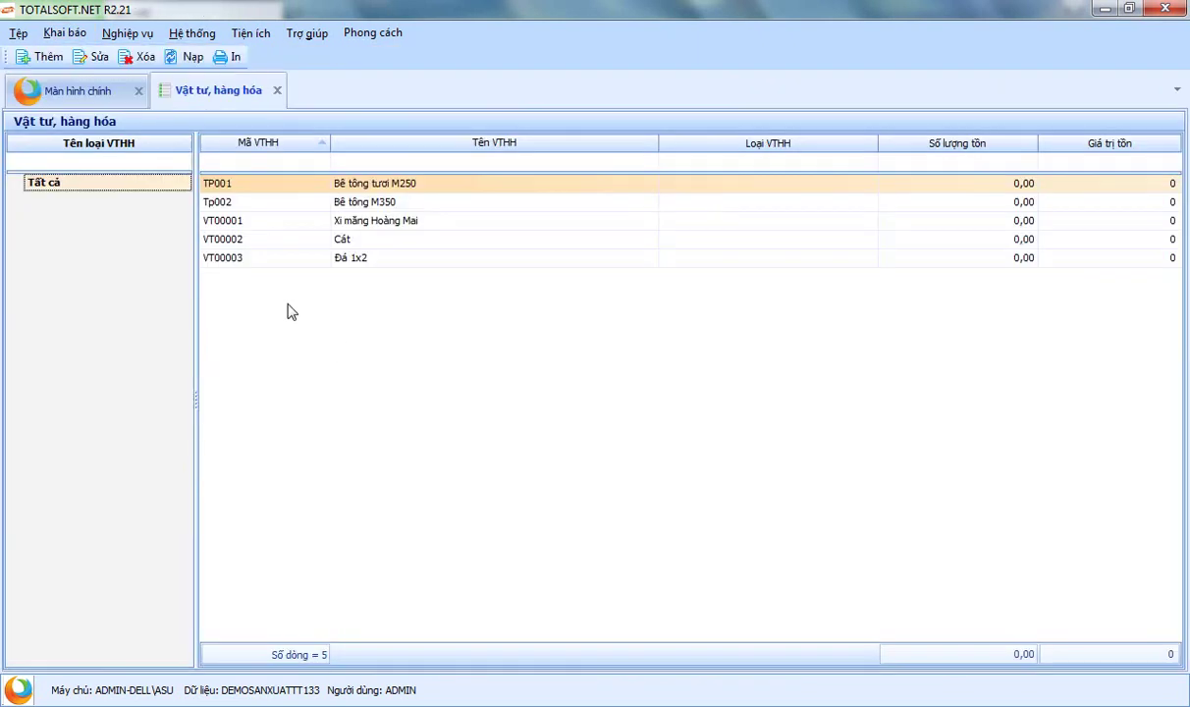
right_click(286, 307)
click(320, 315)
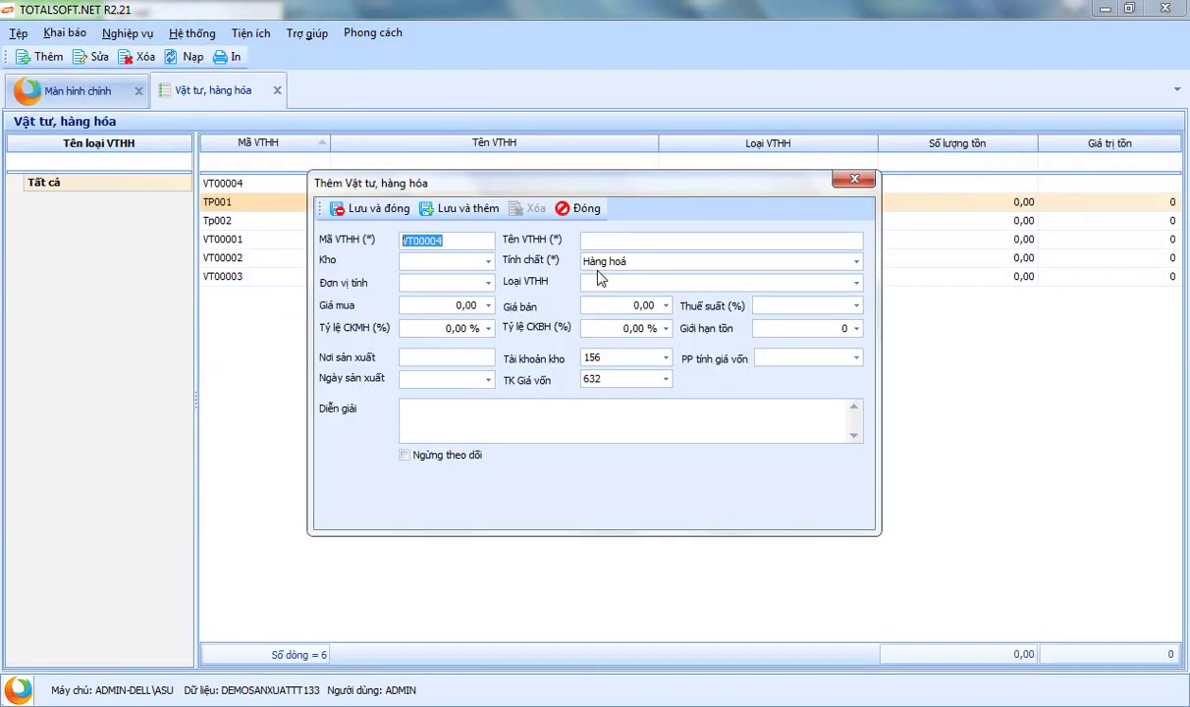
click(589, 239)
text(Dầu)
key(BackSpace)
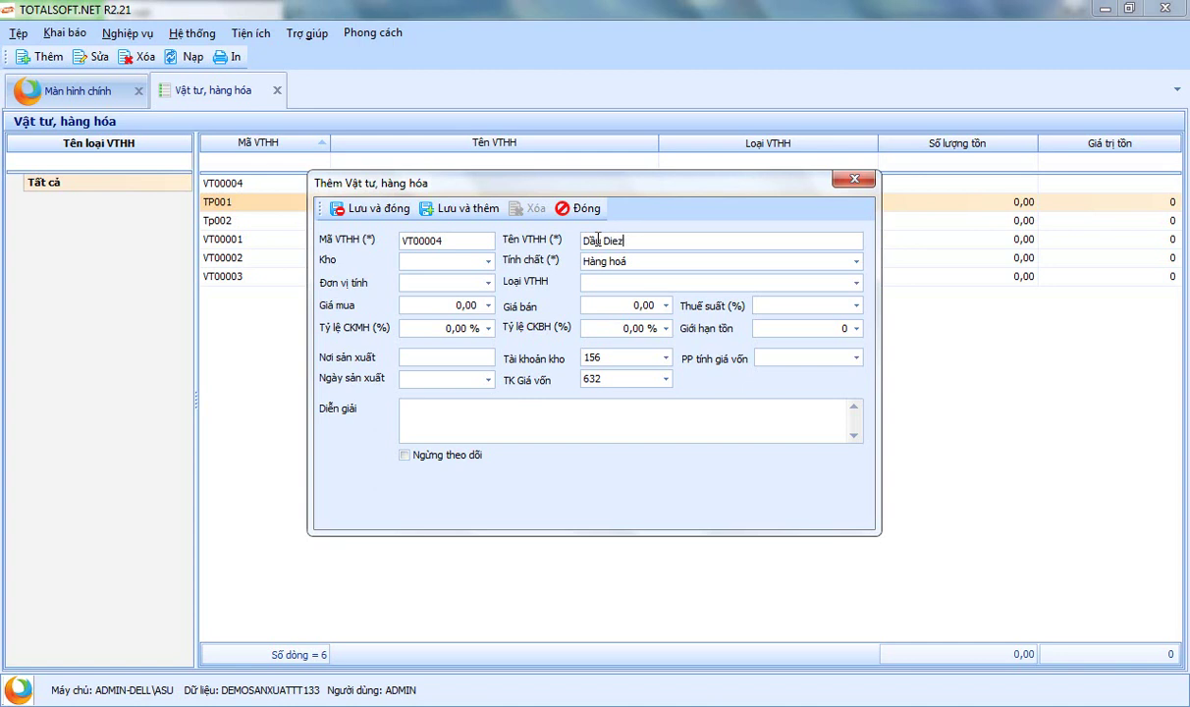
key(Tab)
key(shift+Tab)
text(e)
key(Tab)
click(645, 241)
text(z)
key(Tab)
Set the Dầu Diezel item's unit to Lít and its type to Nguyên liệu, vật liệu
click(425, 282)
text(Lít)
click(665, 357)
click(631, 263)
click(630, 262)
click(628, 291)
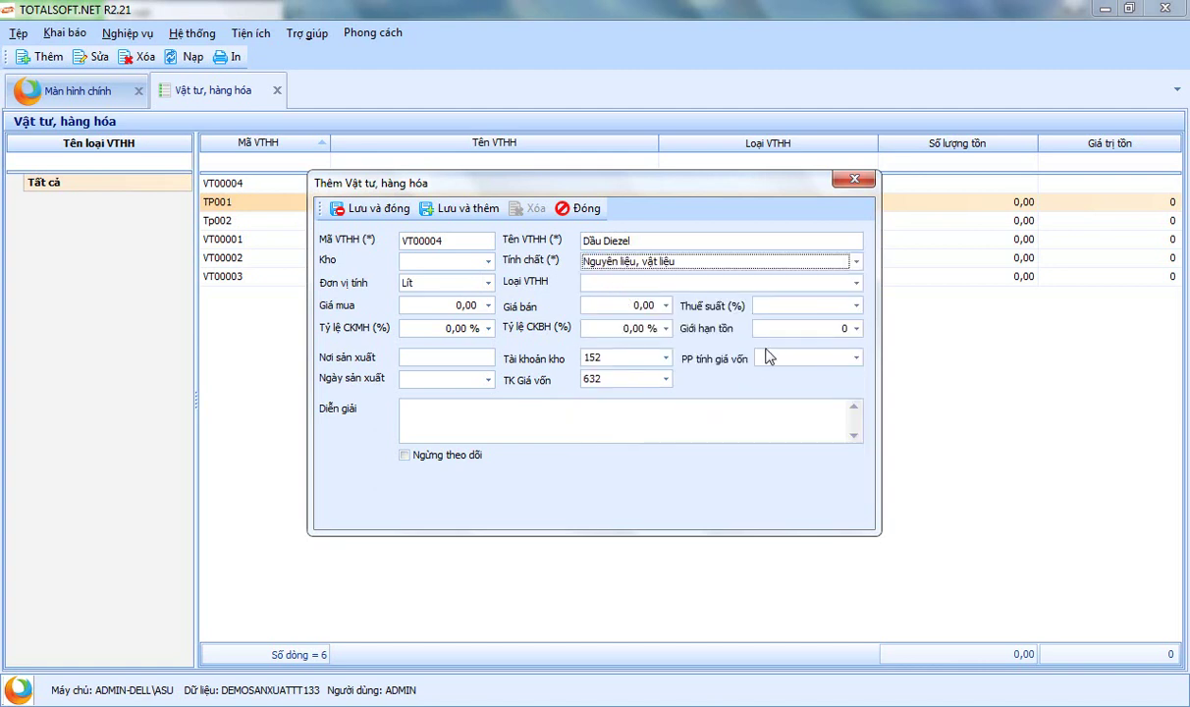
Set the Dầu Diezel item's costing method to Bình quân cuối kỳ, save it and close the materials list
click(776, 359)
click(797, 394)
click(372, 208)
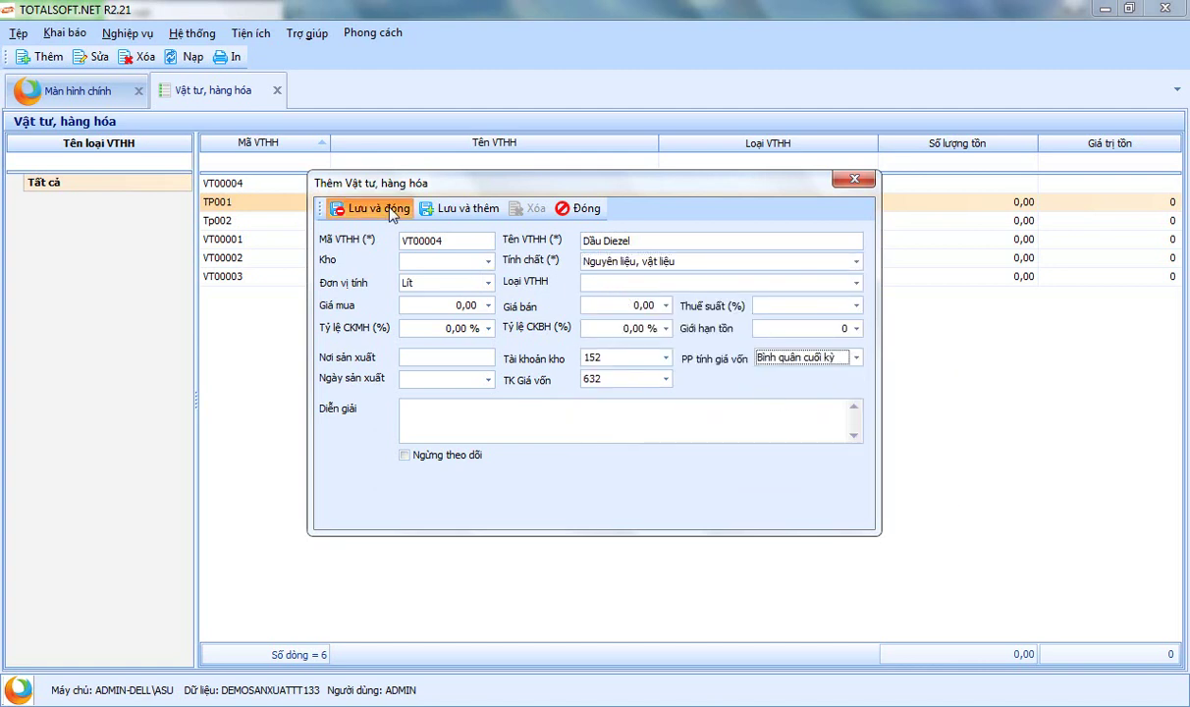
click(278, 90)
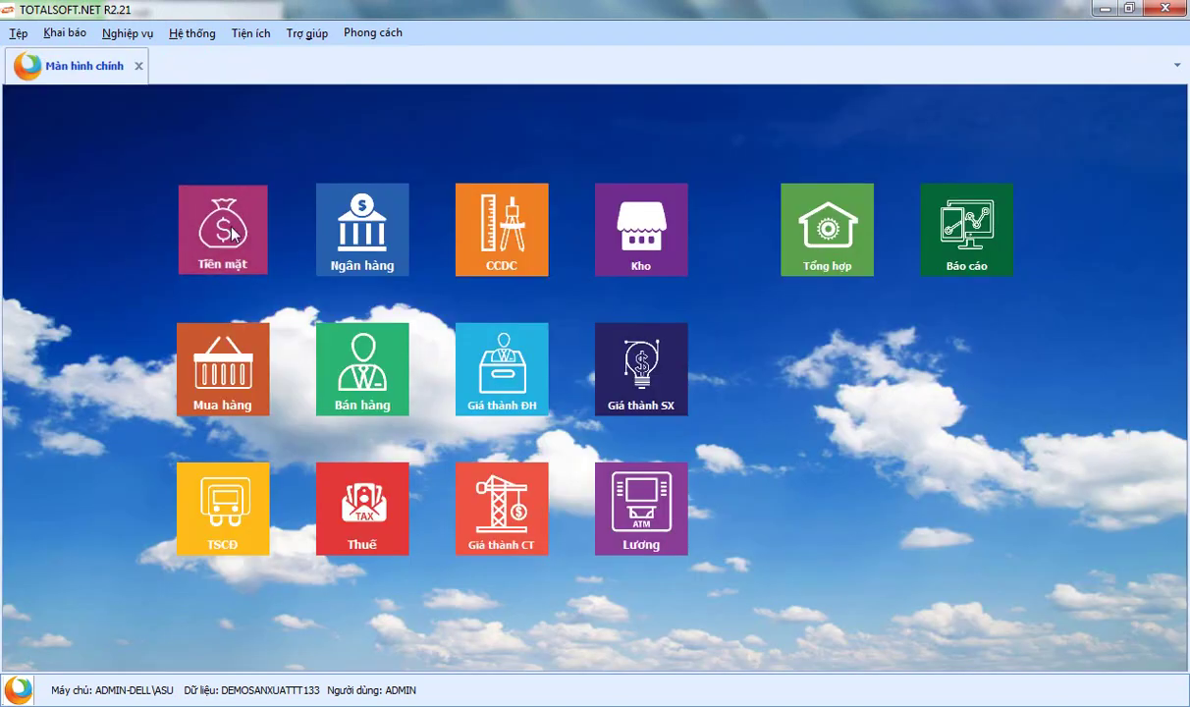
Create a cash payment voucher (Phiếu chi) with Công ty ABC as the payee
click(233, 232)
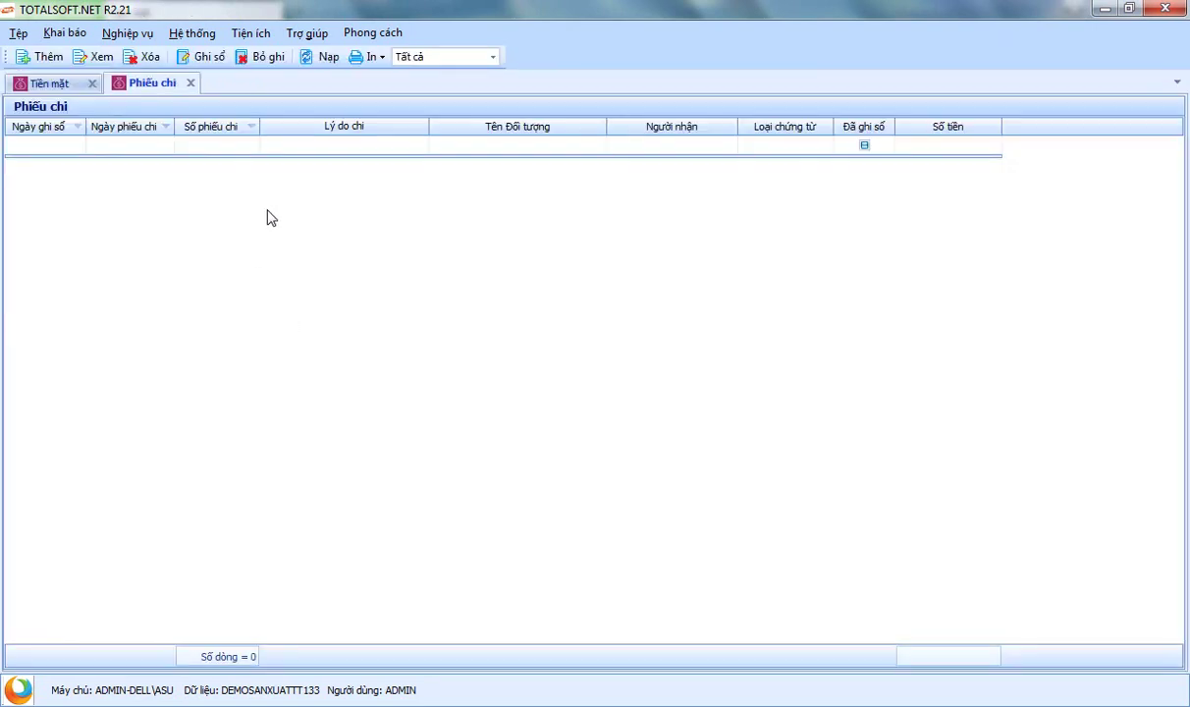
right_click(267, 211)
click(308, 227)
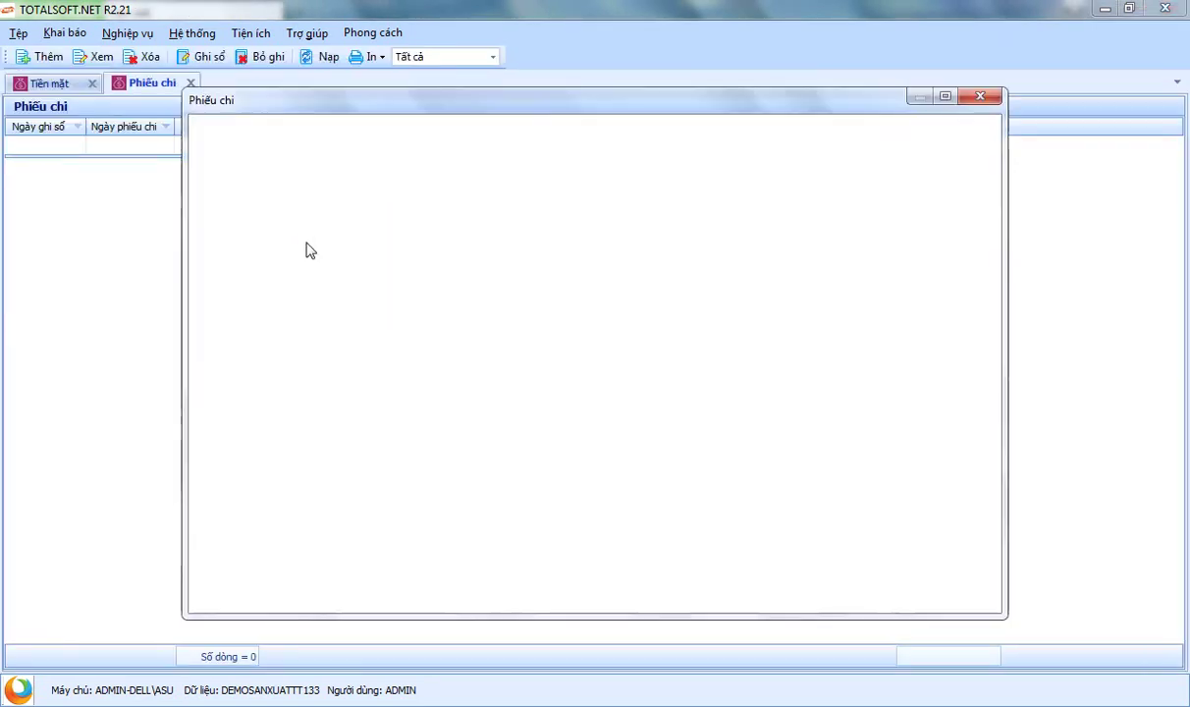
click(373, 199)
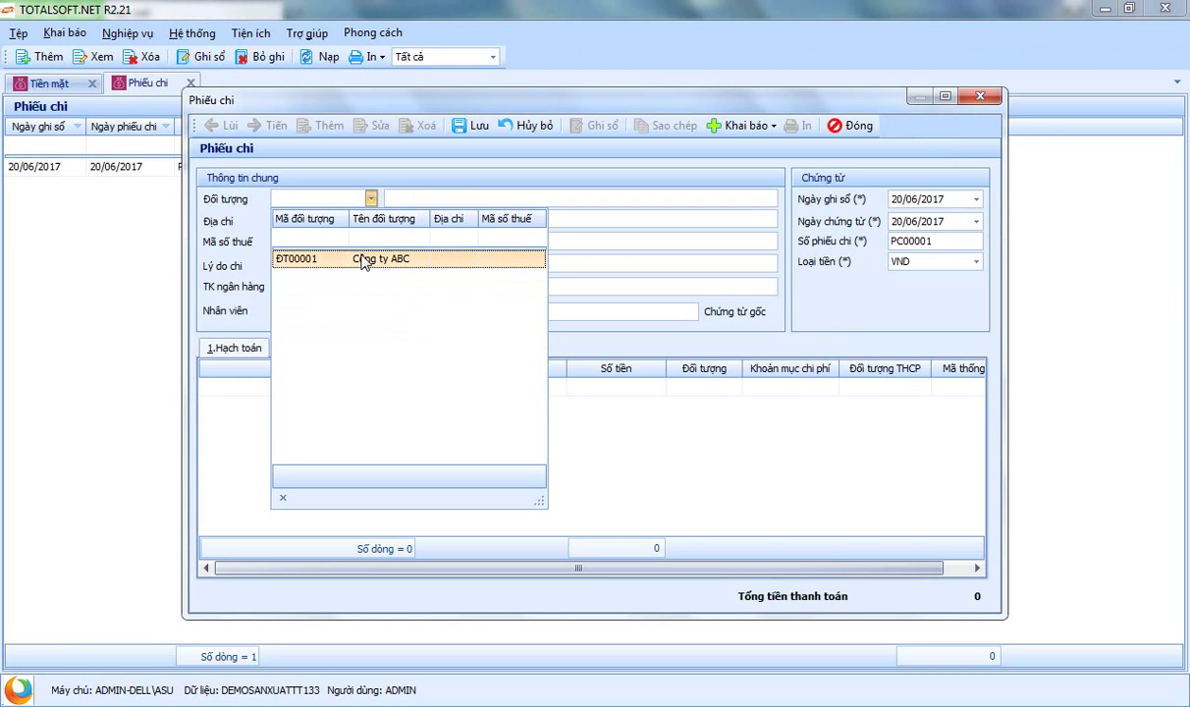
click(367, 258)
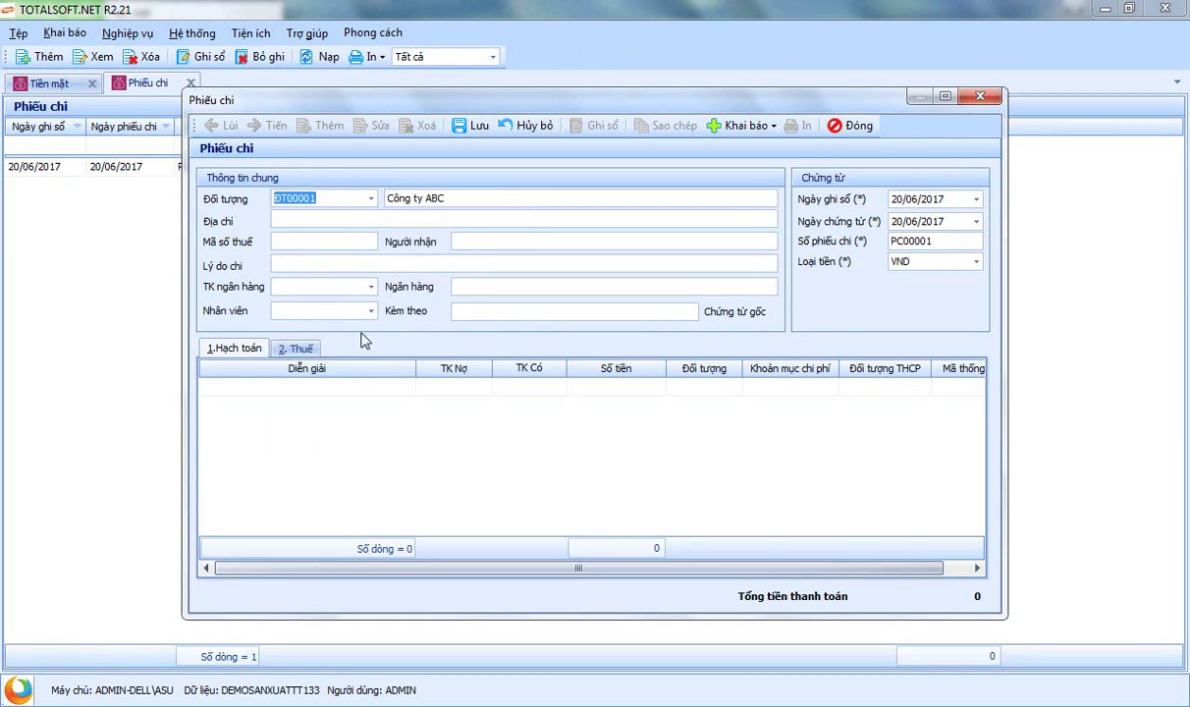
key(Tab)
key(Tab)
key(Tab)
key(Tab)
key(Tab)
Add a posting line described as Thanh toán tiền điện sản xuất with debit account 154
click(327, 385)
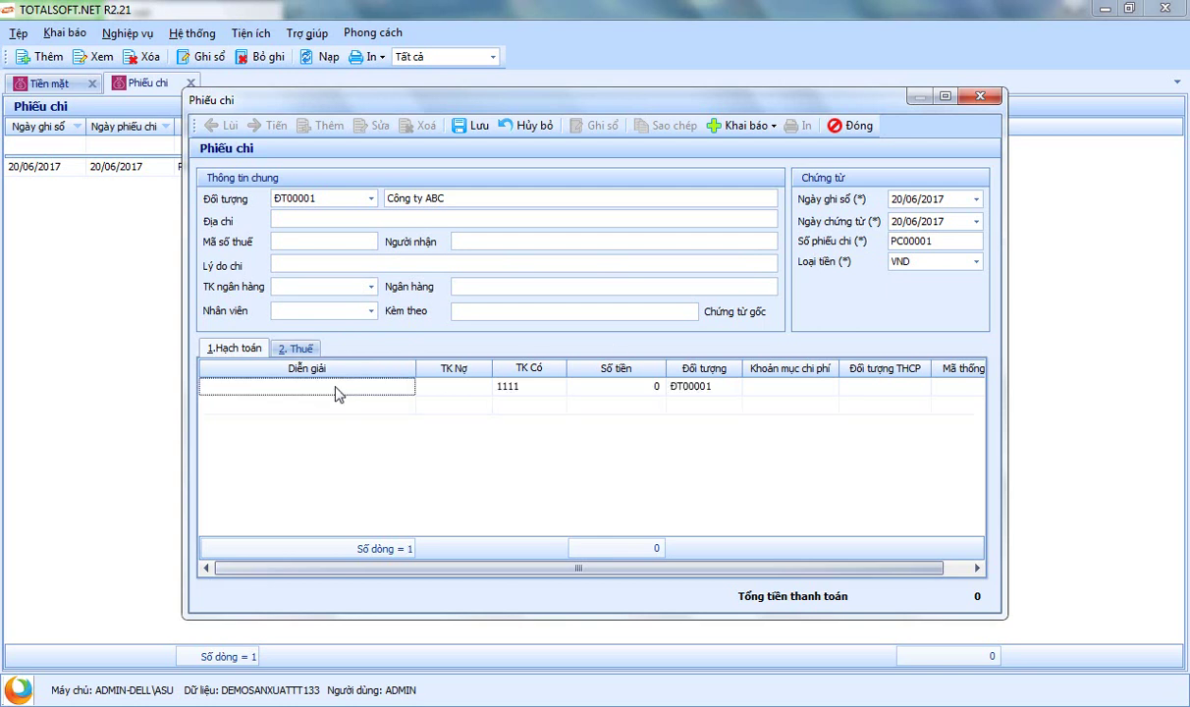
click(307, 388)
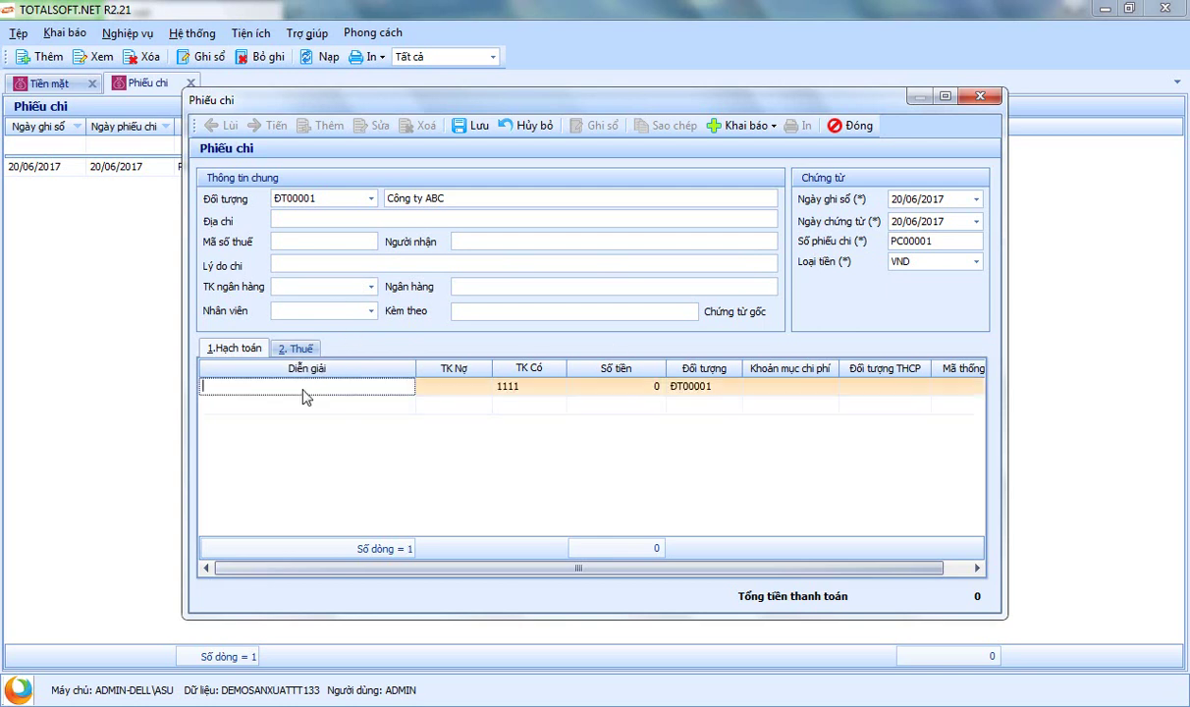
text(Thanh toa)
text(n tiền điện sản xuất)
key(Tab)
text(154)
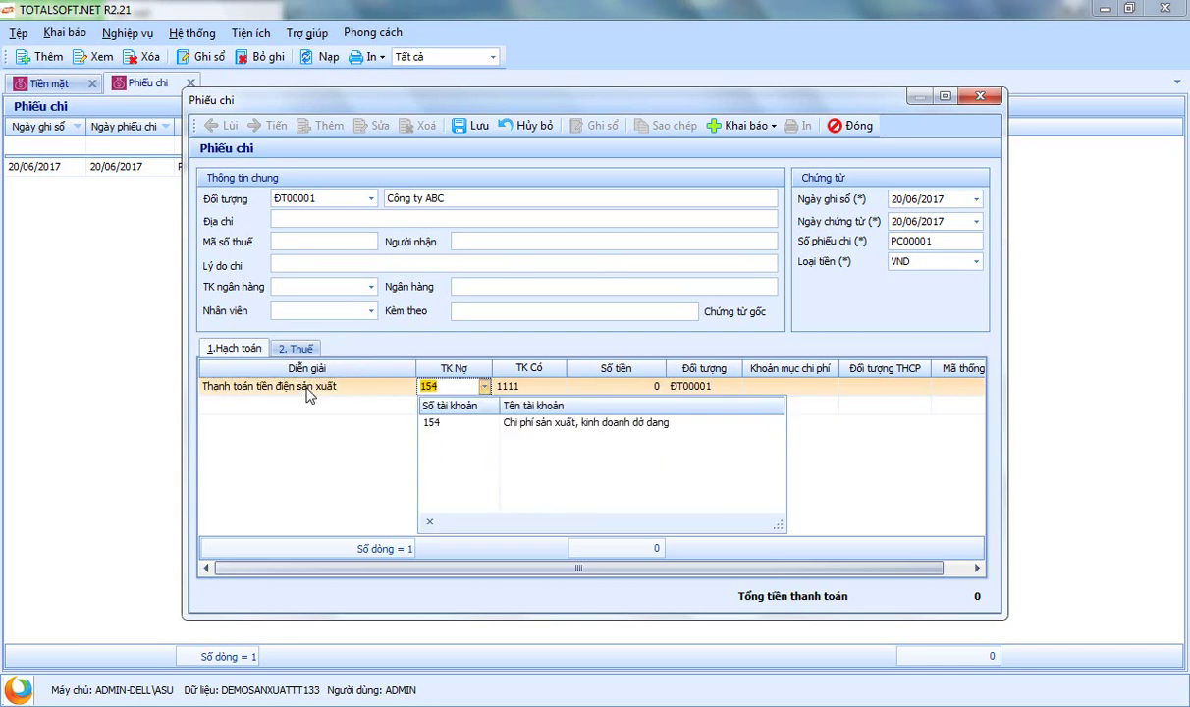
key(Return)
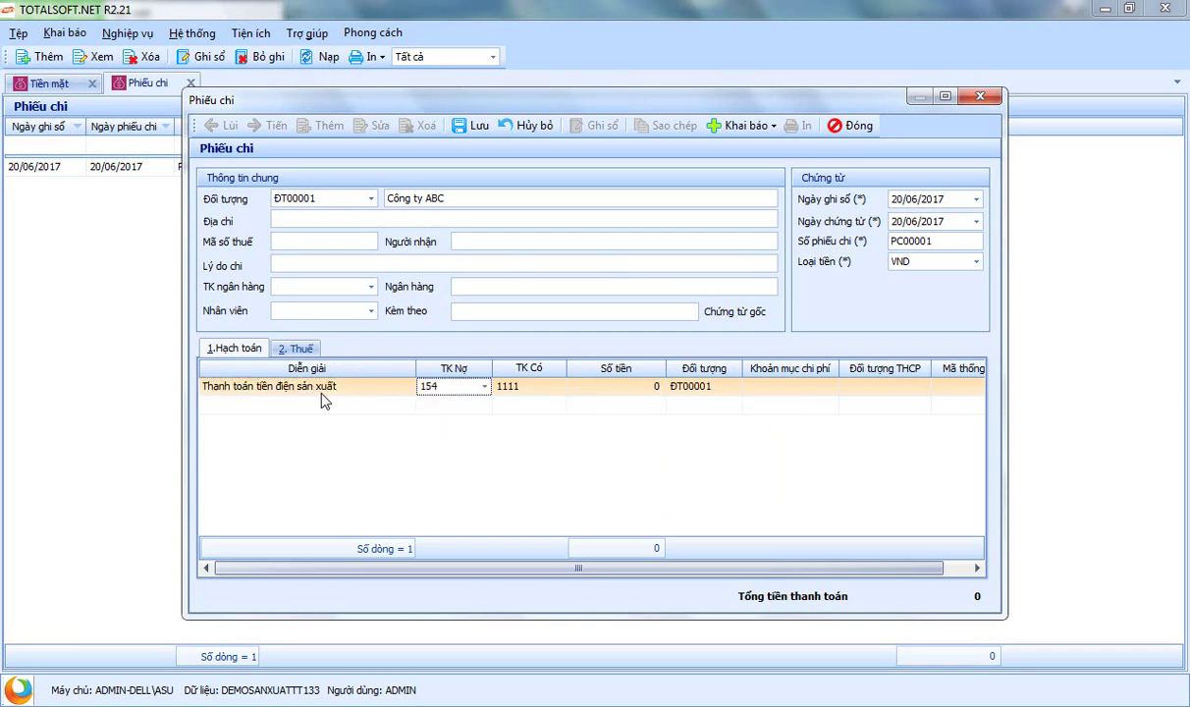
Set the posting line's amount to 1.500.000 and its cost item to SXC
click(602, 389)
text(1.500.00)
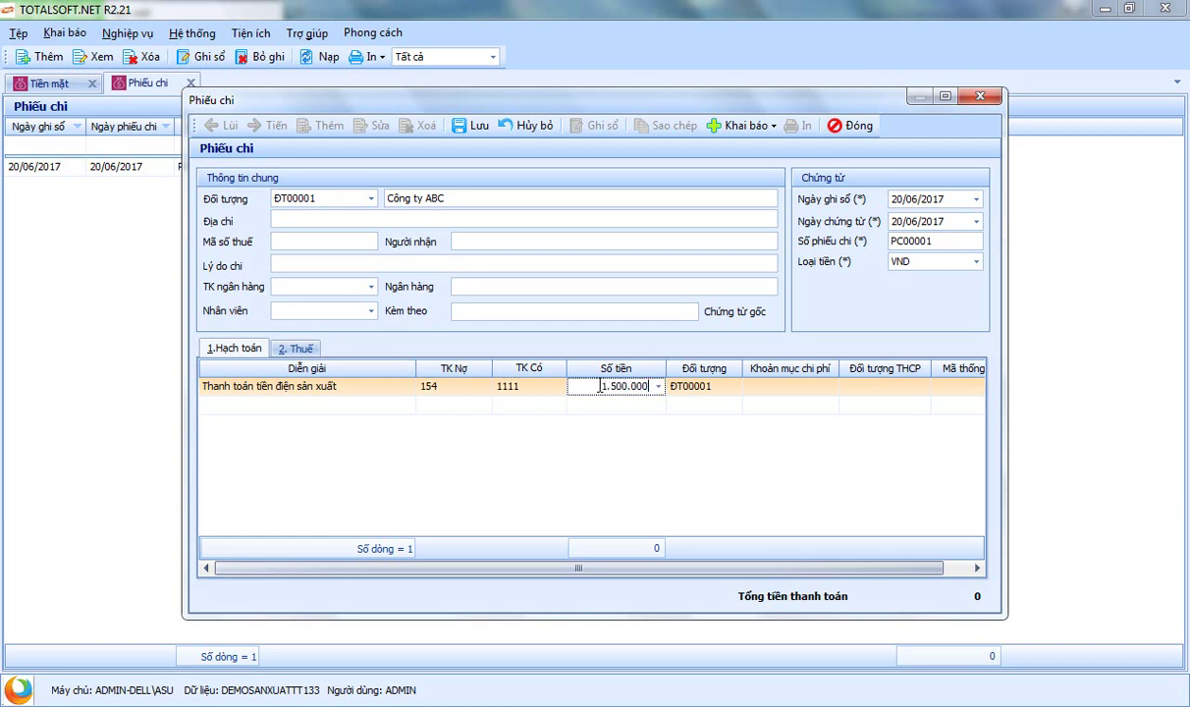
text(0)
key(Tab)
drag(547, 573, 571, 573)
click(797, 389)
click(805, 390)
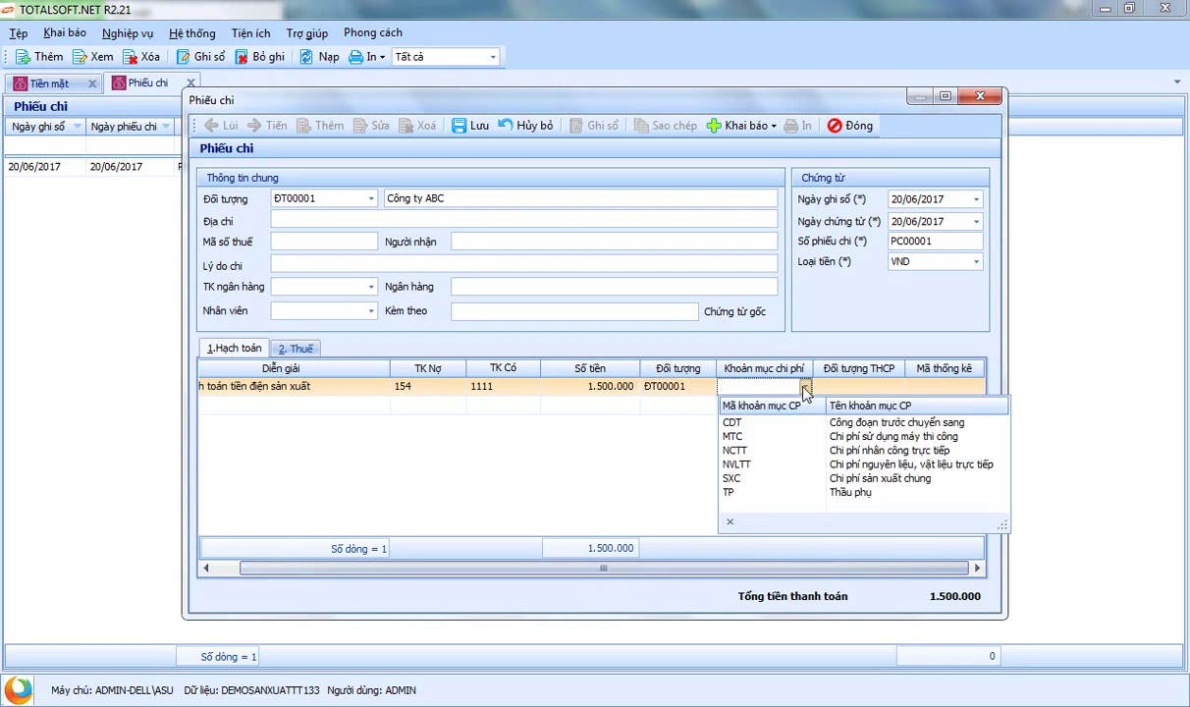
click(754, 479)
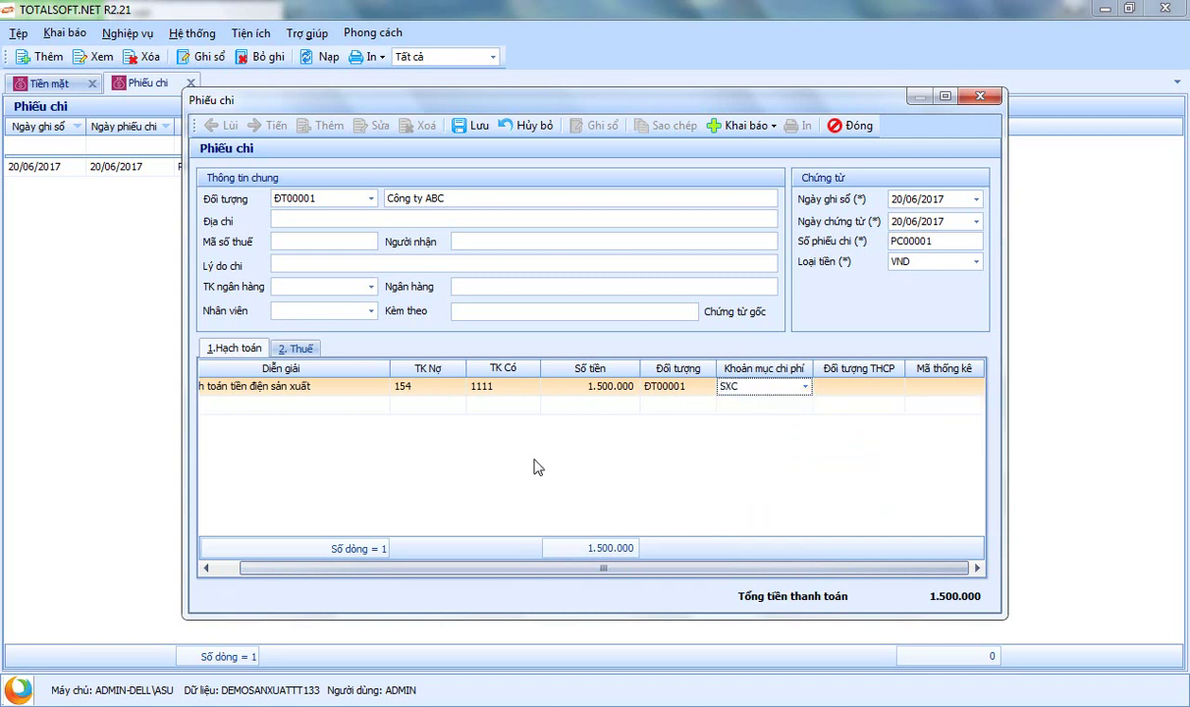
Look at the cost objects available for the posting line without choosing one
click(897, 388)
click(896, 389)
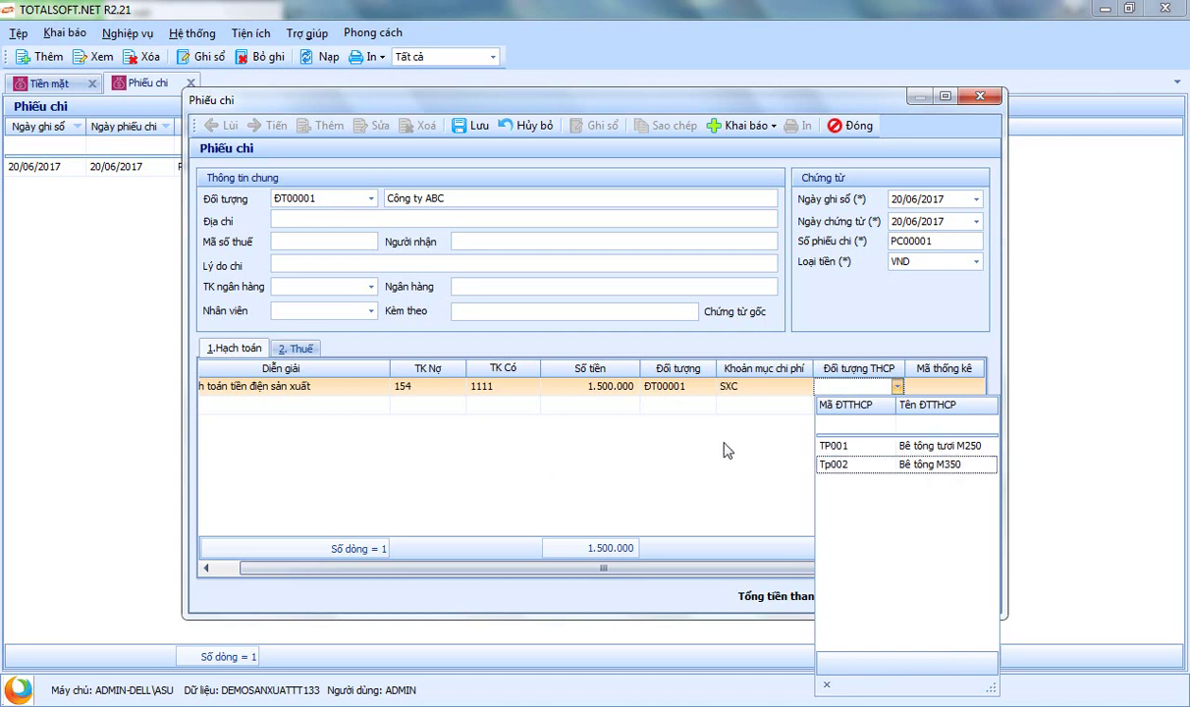
click(533, 463)
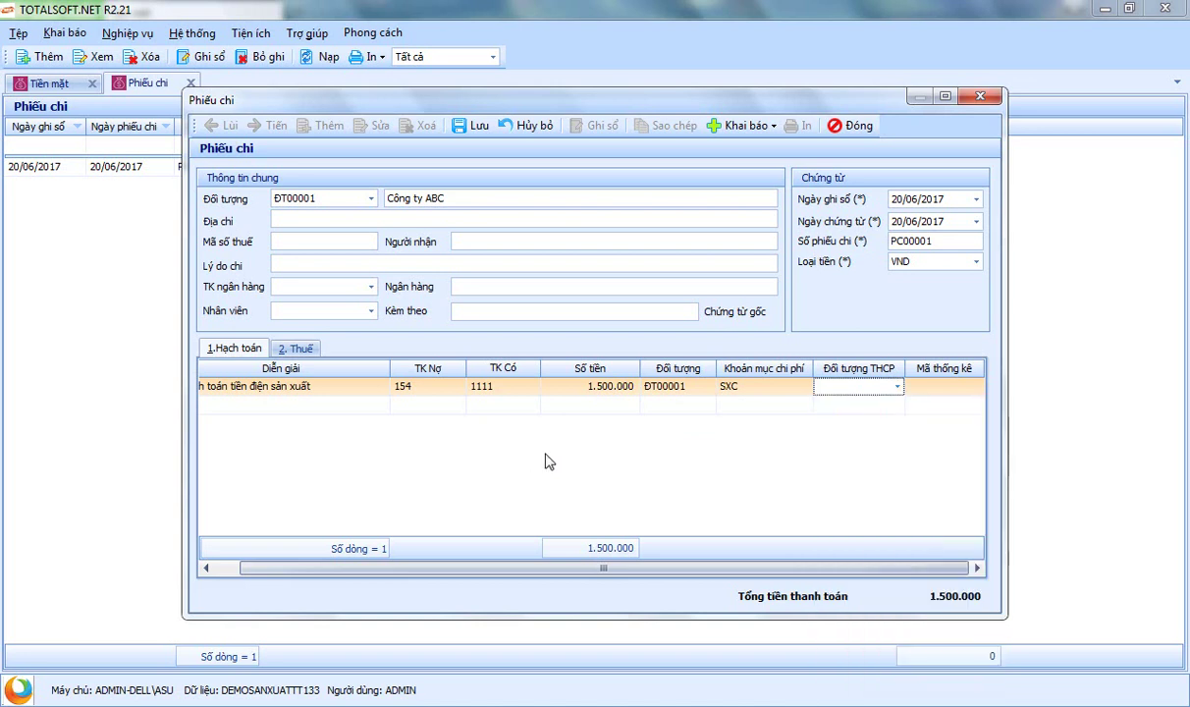
click(748, 388)
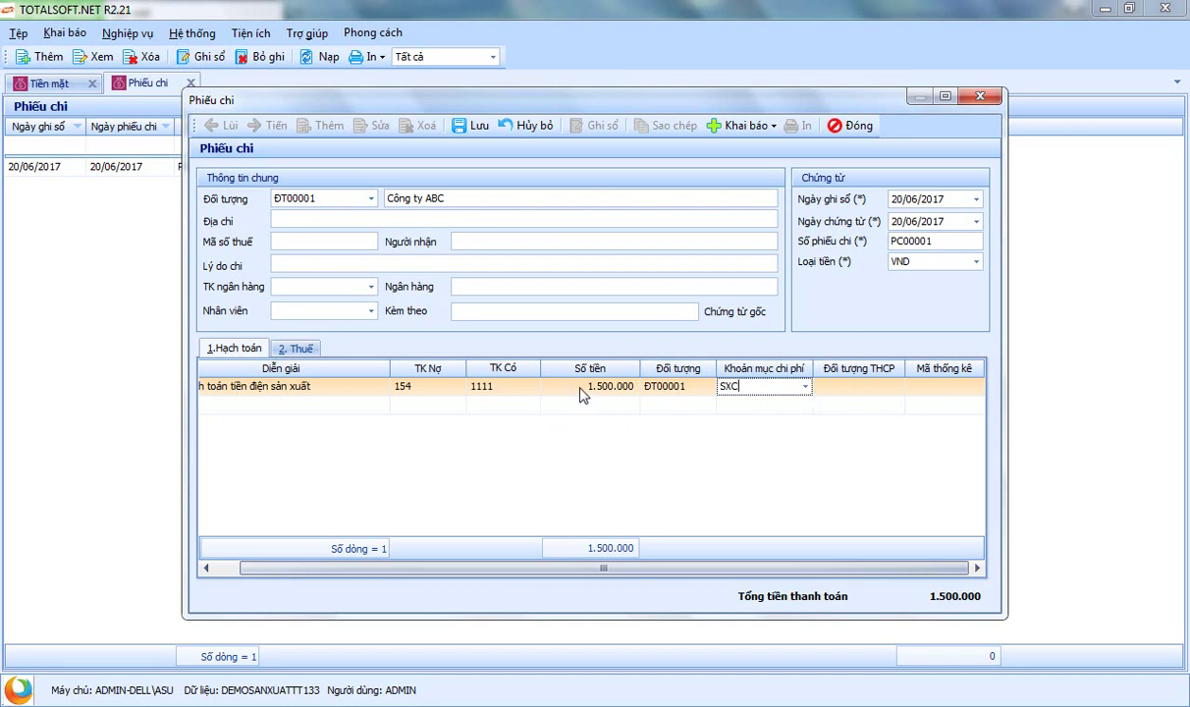
Save the payment voucher, allowing the negative cash balance, and close it
click(471, 128)
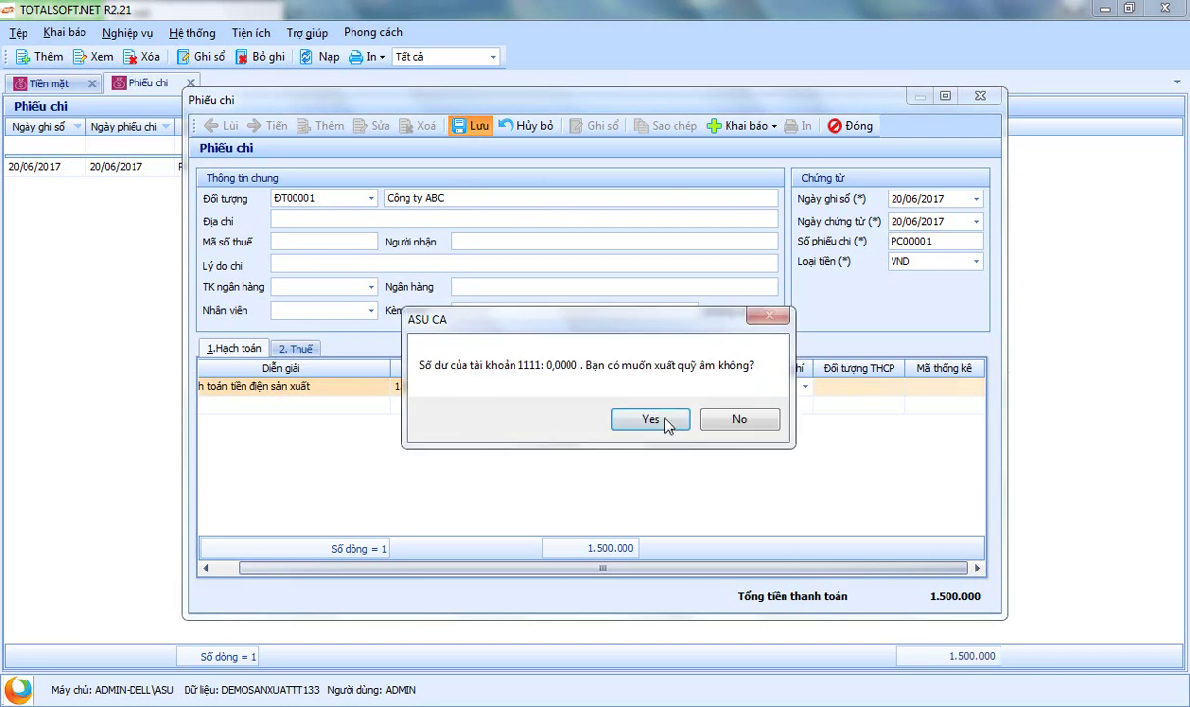
click(667, 422)
click(850, 126)
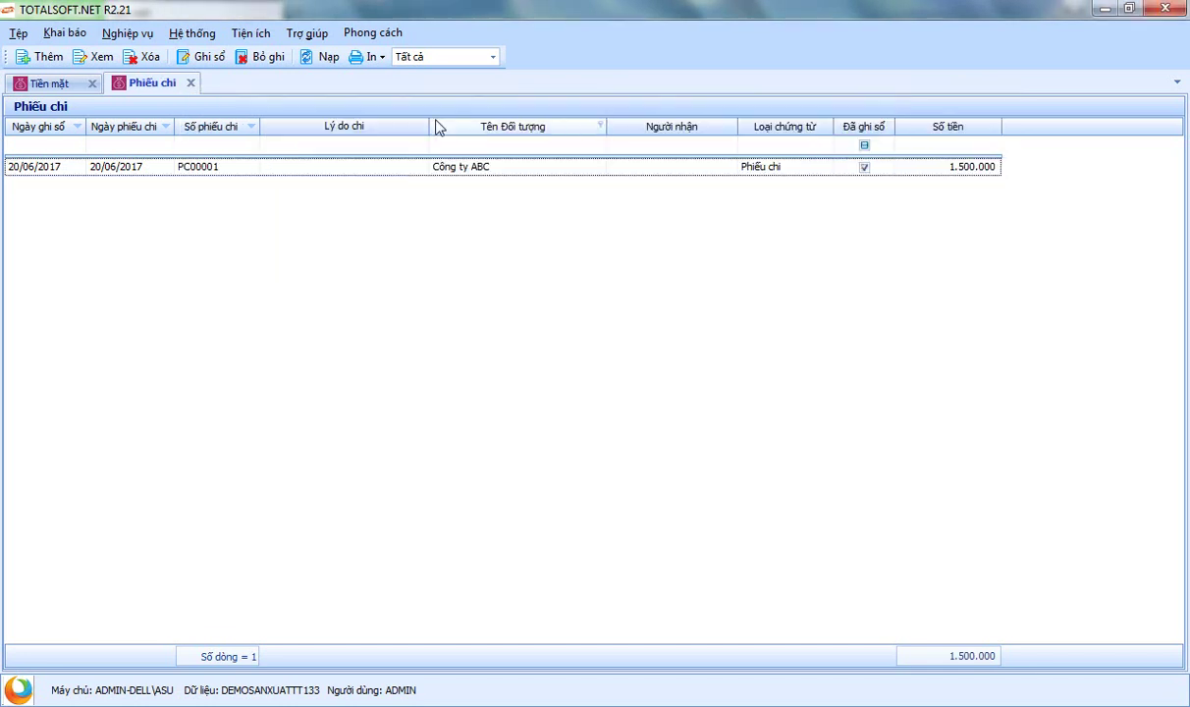
Review the production and costing settings among the other system options, and close the payment voucher list
click(182, 34)
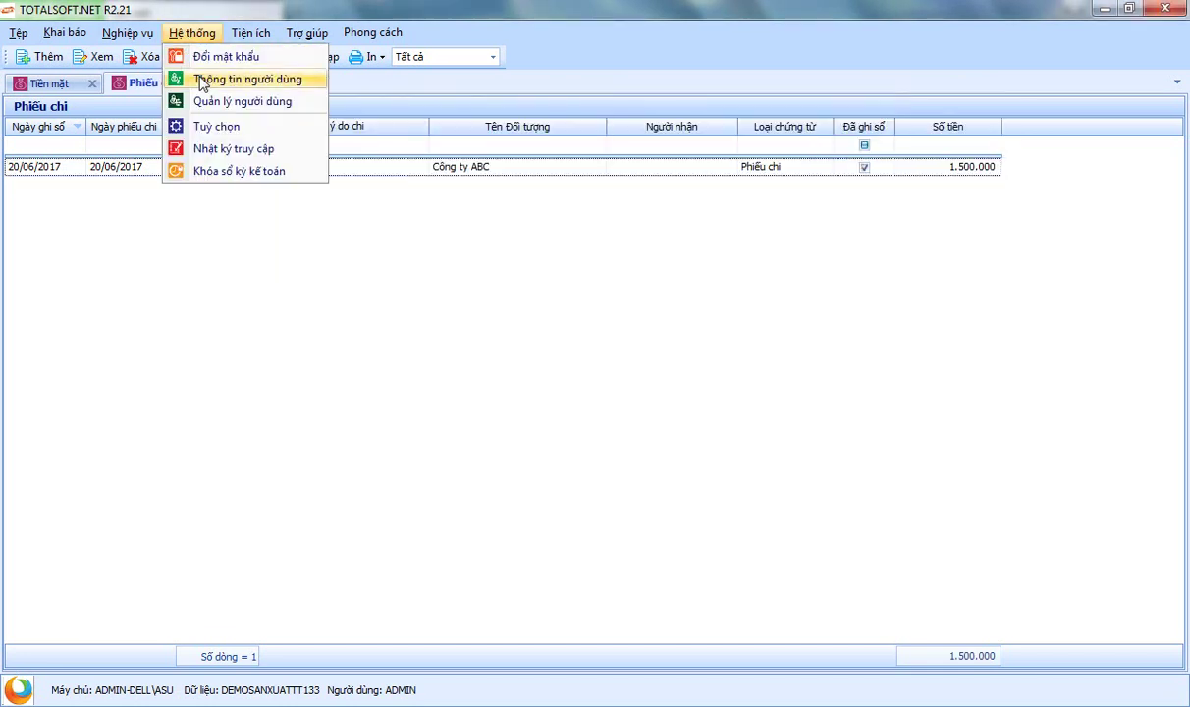
click(212, 127)
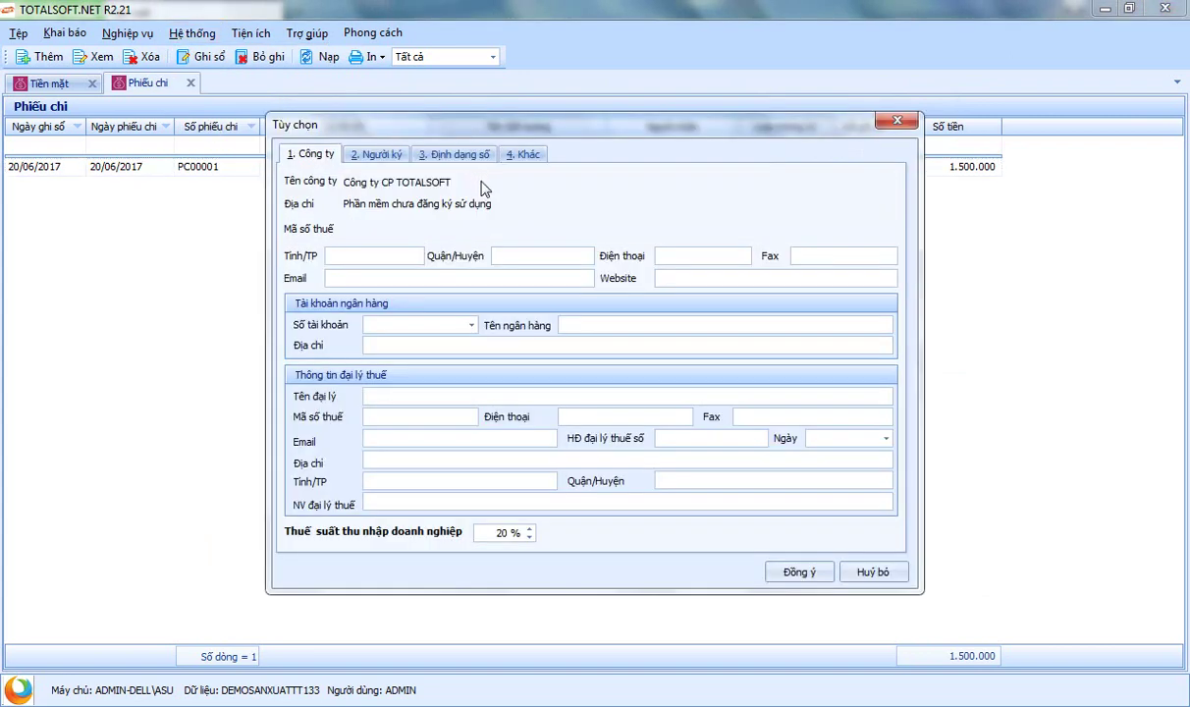
click(432, 154)
click(527, 155)
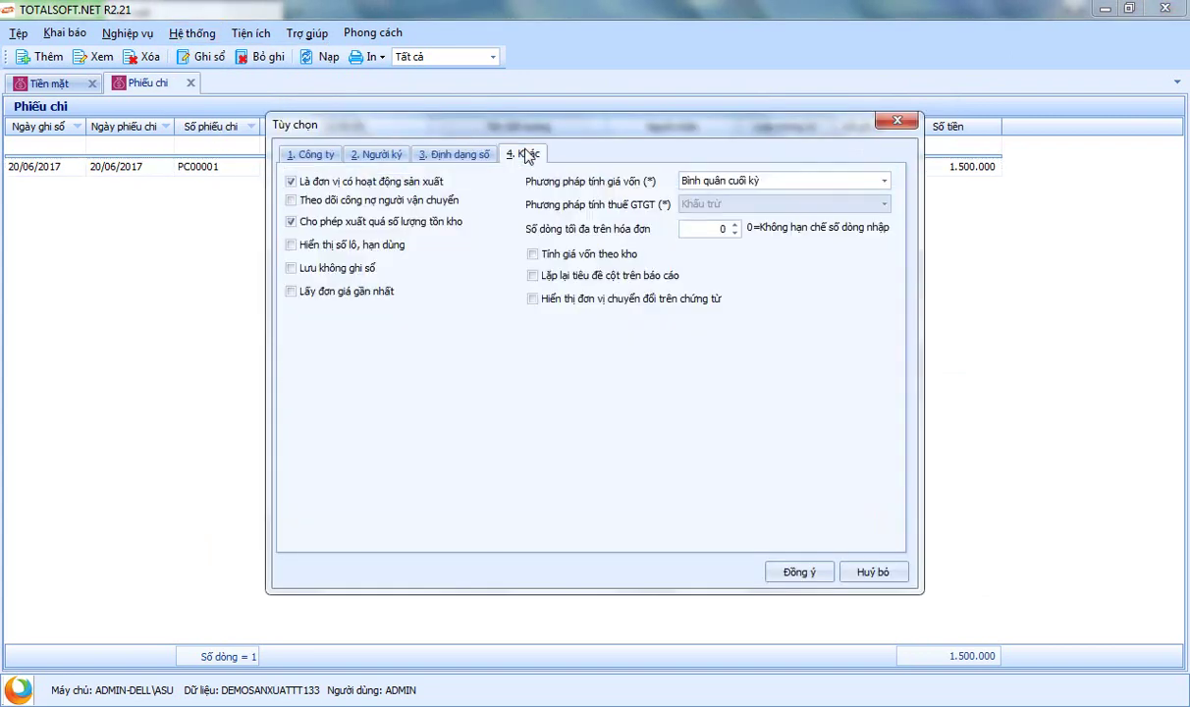
click(775, 572)
click(191, 83)
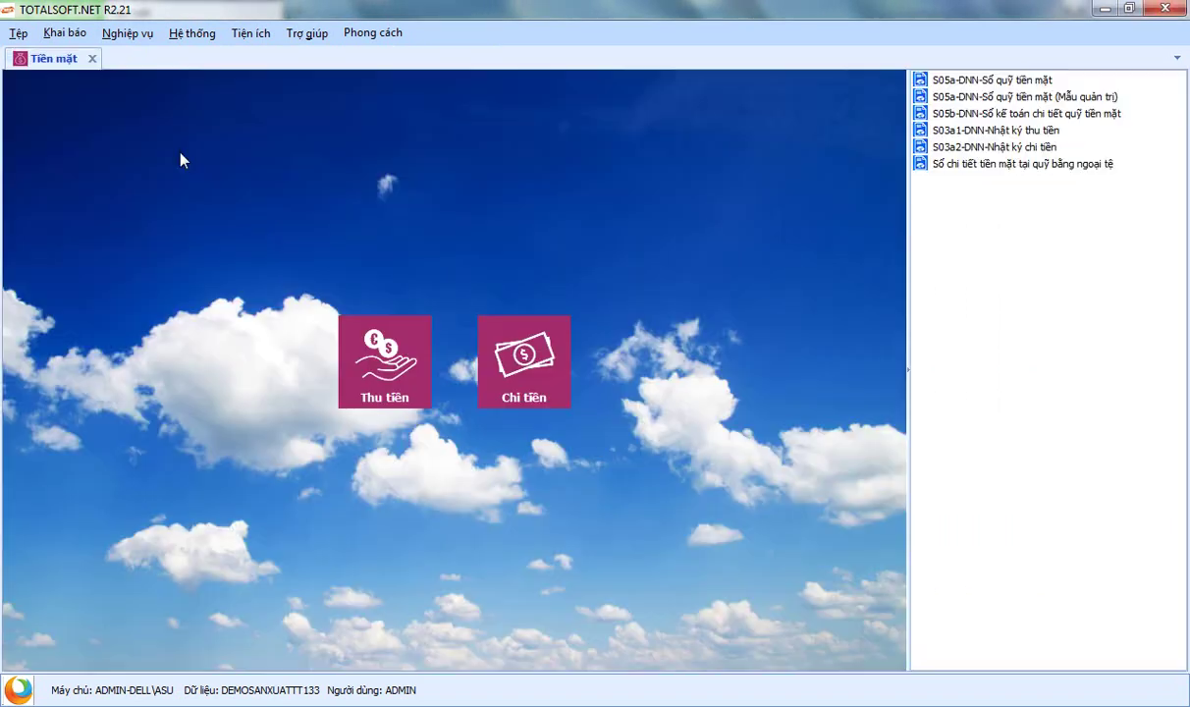
Leave the cash module and create a new warehouse issue voucher (Xuất kho) for the object Công ty ABC
click(92, 58)
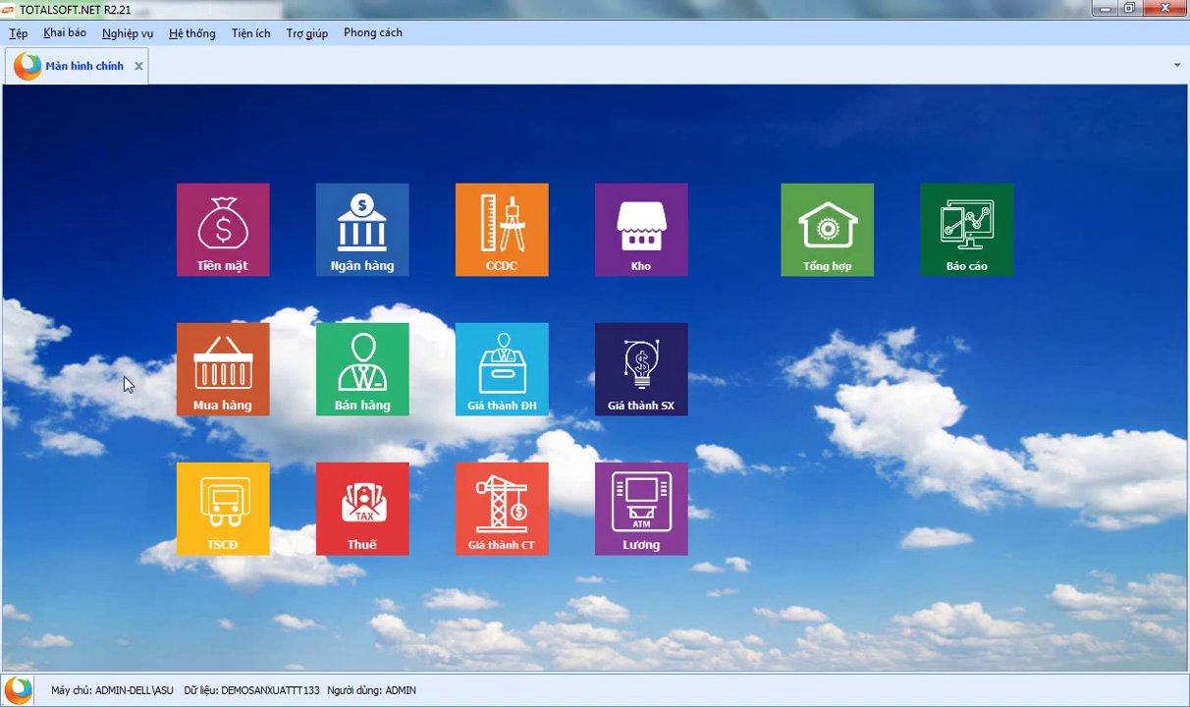
click(673, 260)
click(533, 312)
right_click(274, 204)
click(307, 216)
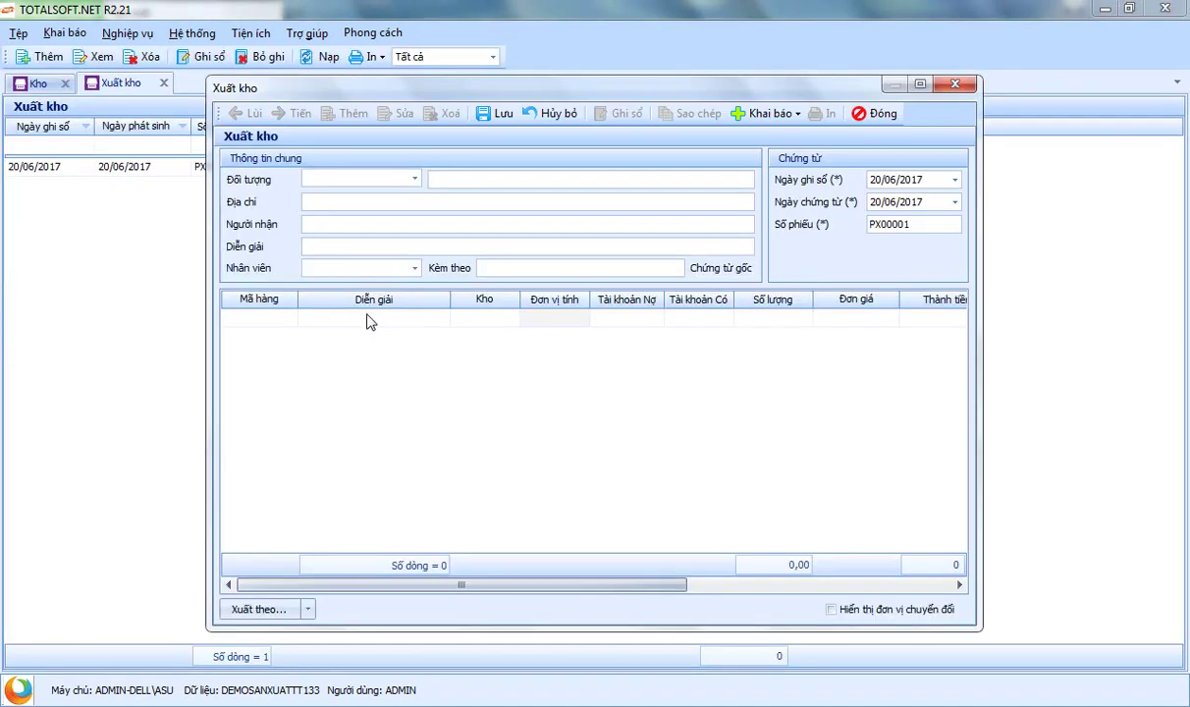
click(415, 178)
click(402, 239)
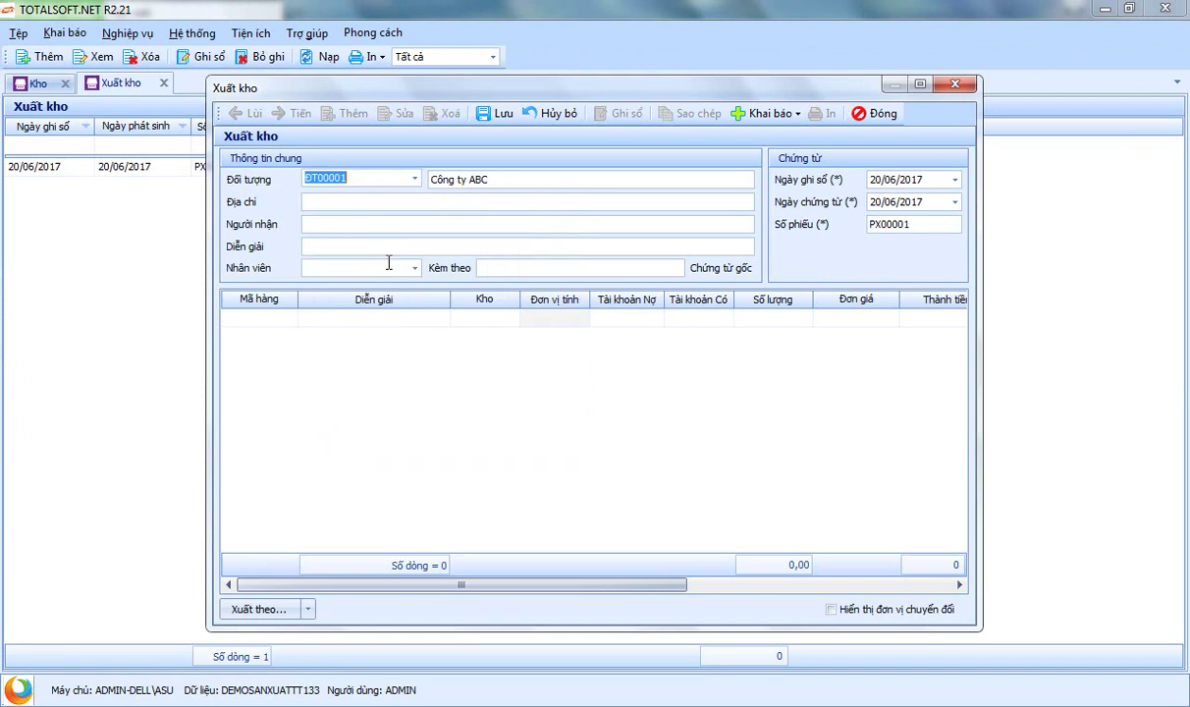
Add item VT00001 (Xi măng Hoàng Mai) to the issue voucher, taken from warehouse 152
click(293, 318)
click(291, 318)
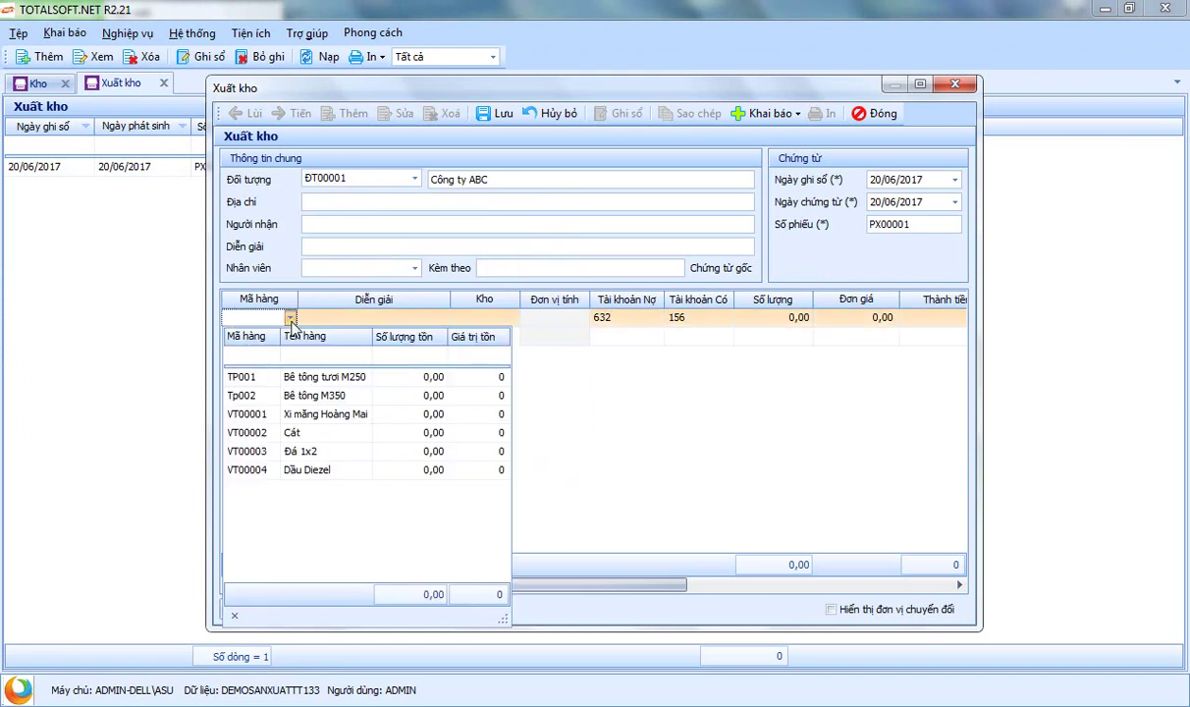
click(262, 413)
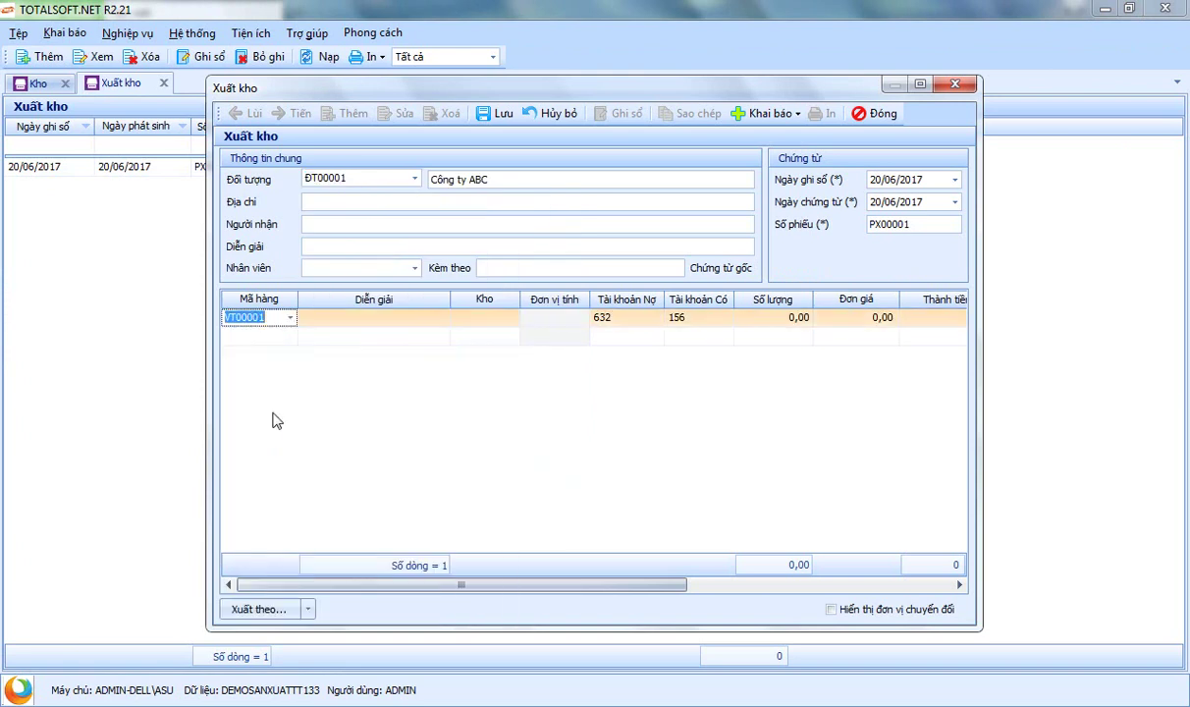
click(504, 324)
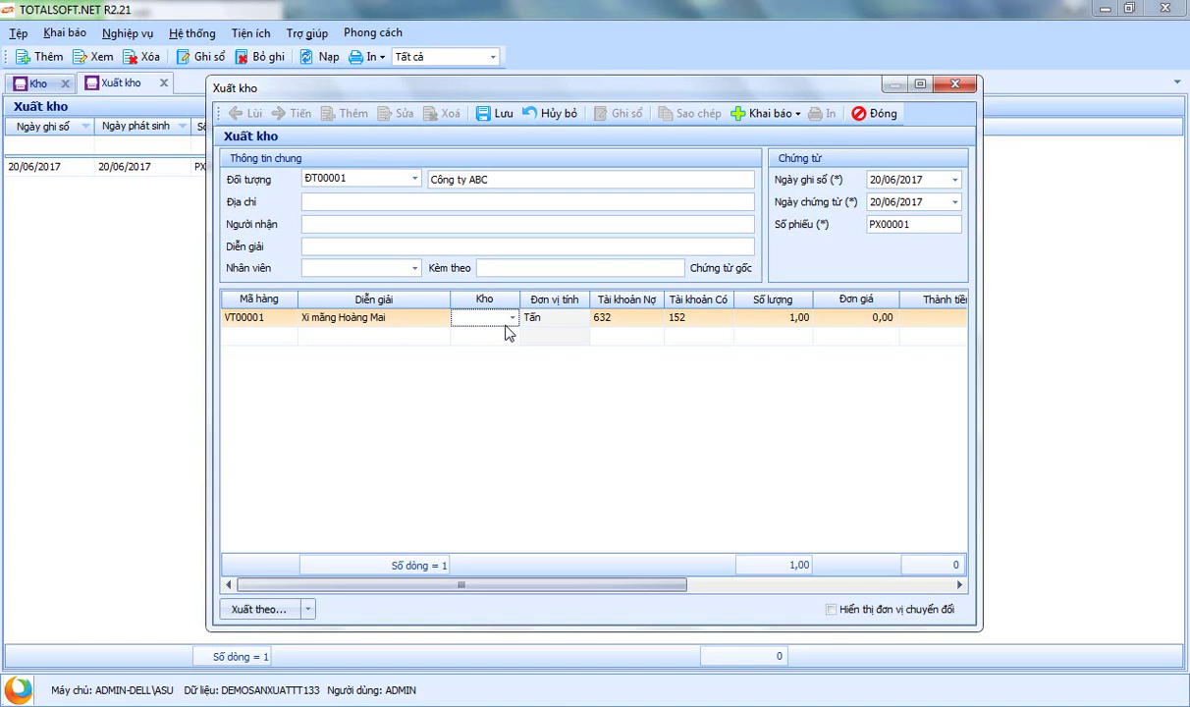
text(152)
key(Return)
key(Tab)
key(Tab)
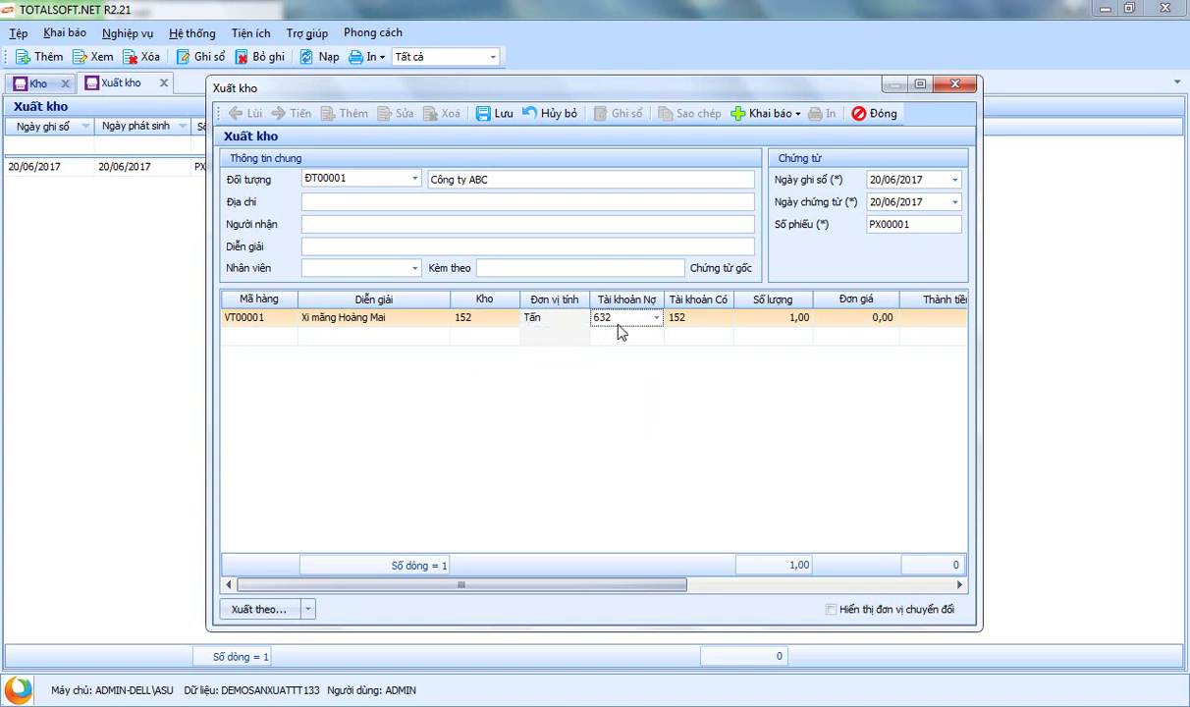
Set the cement line's debit account to 154, its quantity to 200 and its unit price to 110.000
text(154)
key(Return)
key(Tab)
key(Tab)
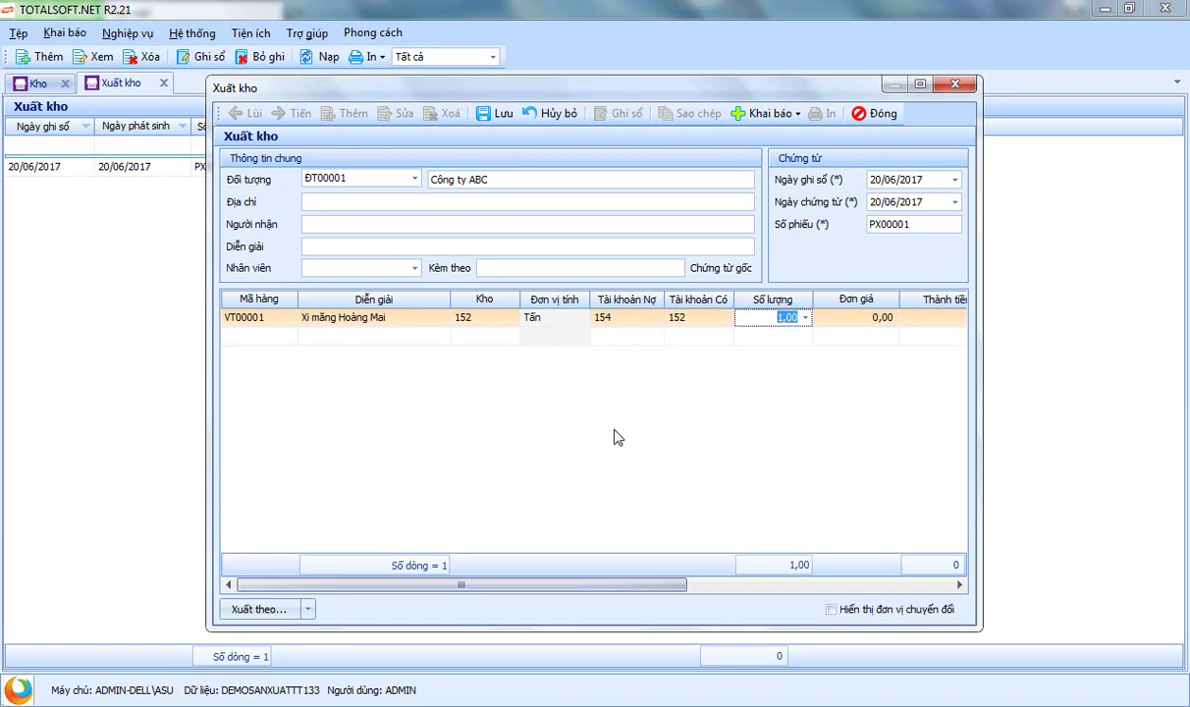
text(200)
key(Tab)
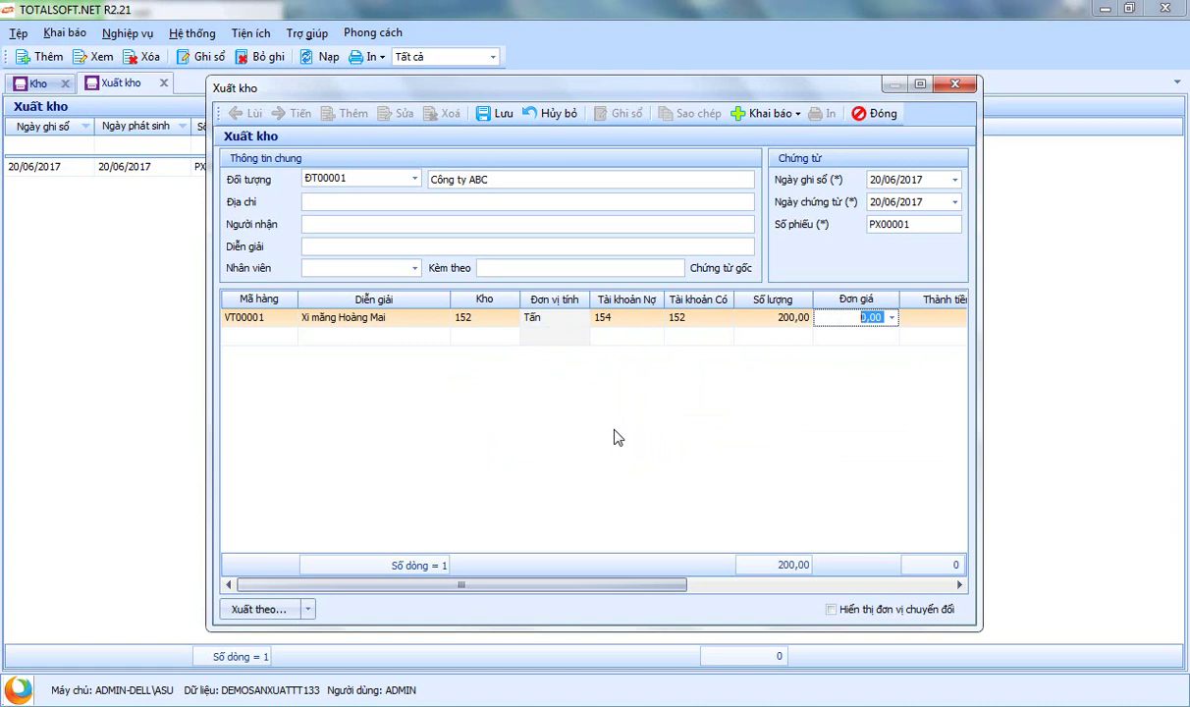
key(Tab)
key(shift+Tab)
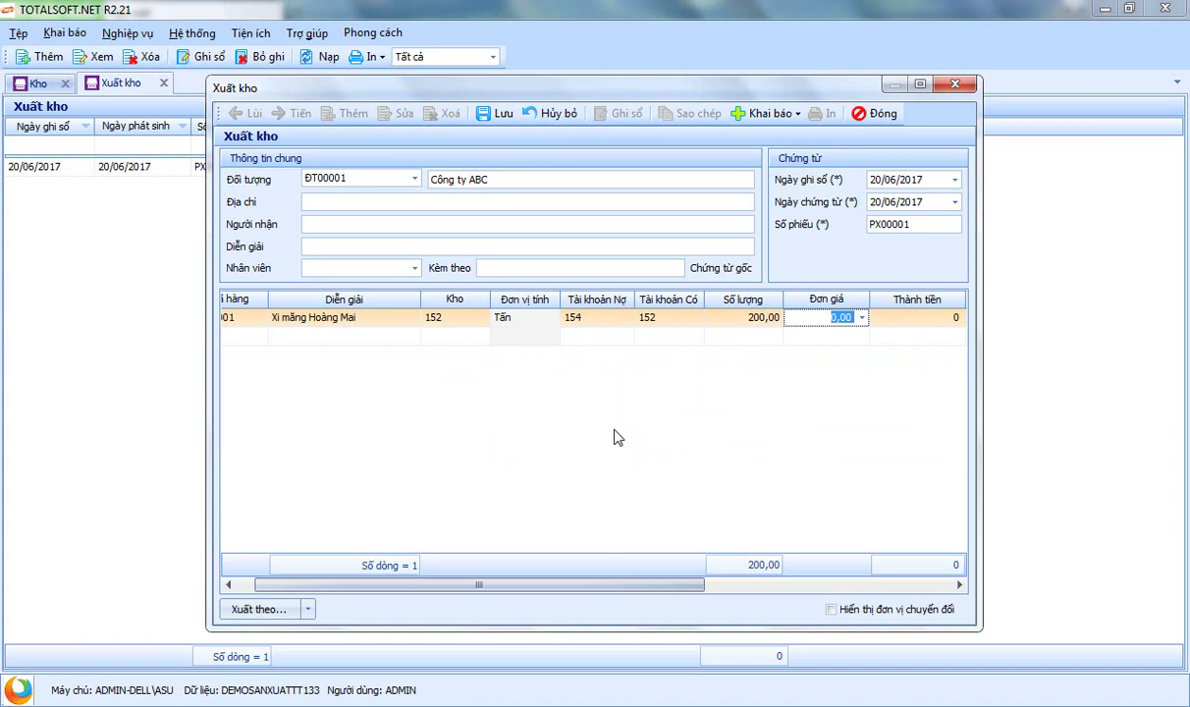
text(50)
text(000)
key(Tab)
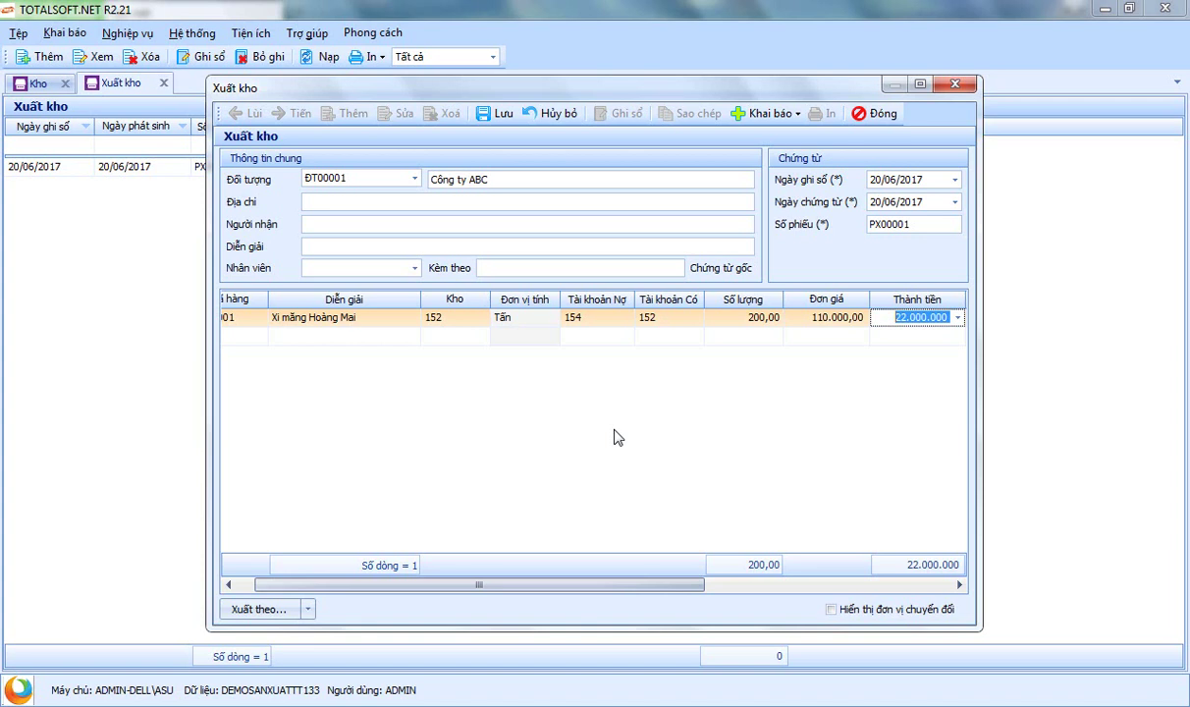
Assign the cement line the cost item NVLTT and the cost object TP001 (Bê tông tươi M250)
key(Tab)
key(Tab)
key(Tab)
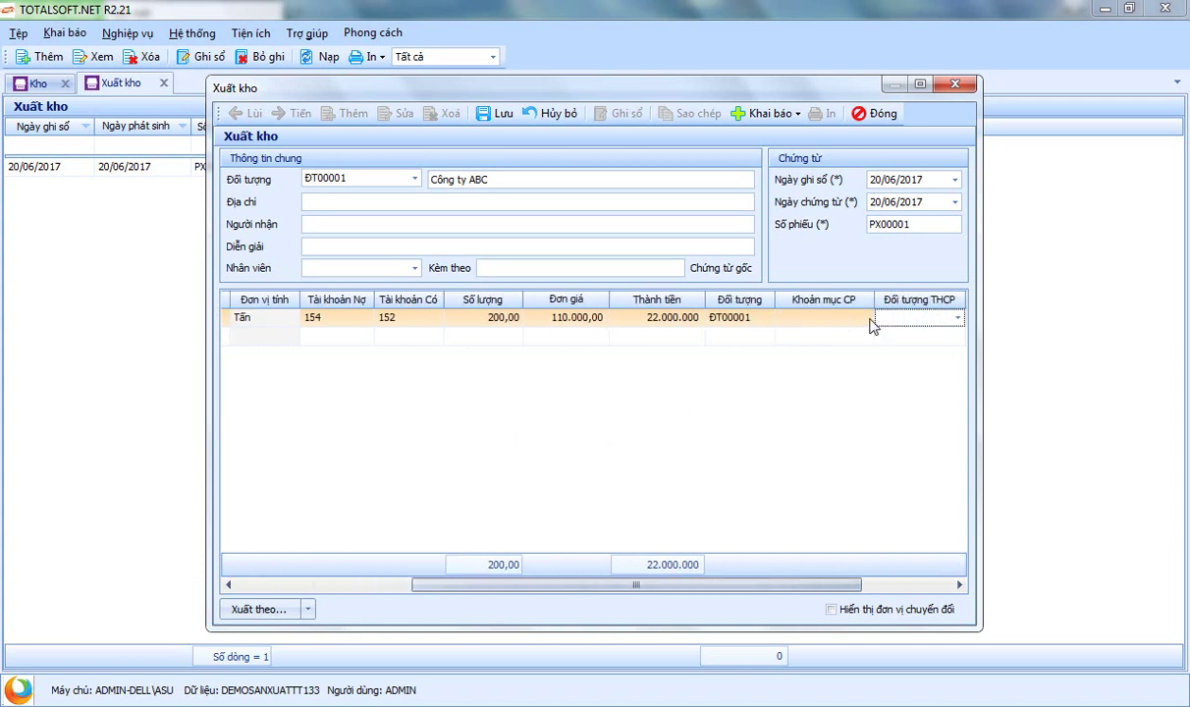
click(828, 317)
click(866, 317)
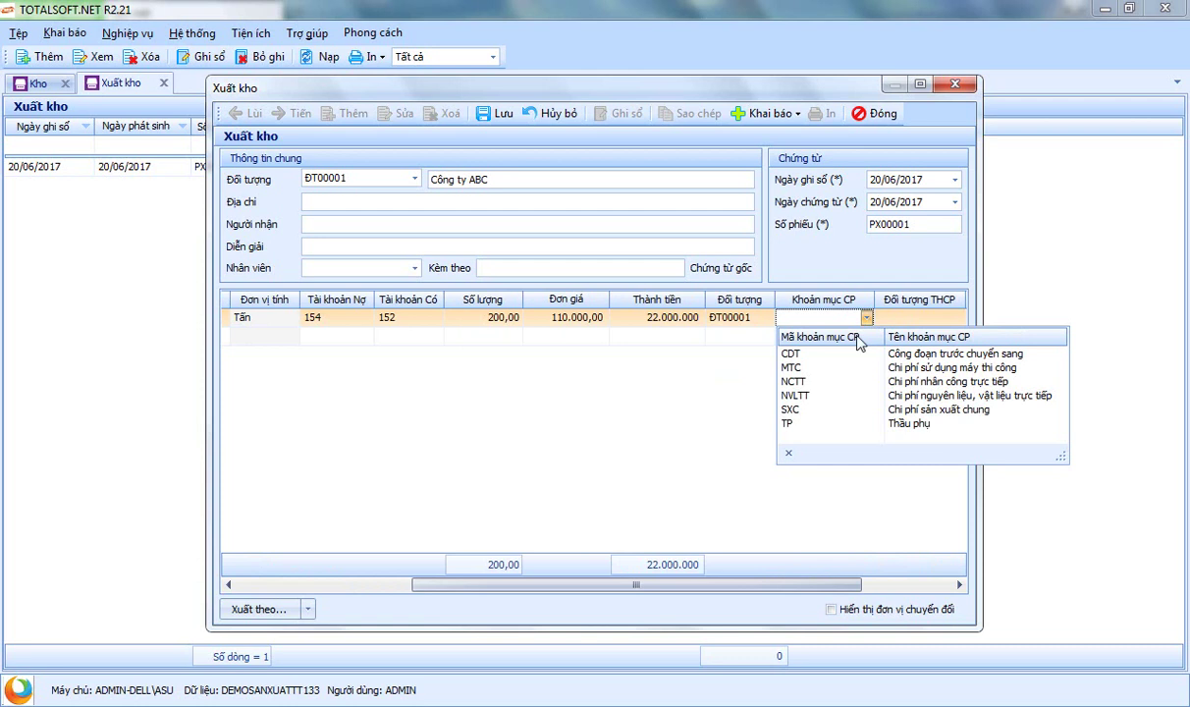
click(797, 396)
key(Tab)
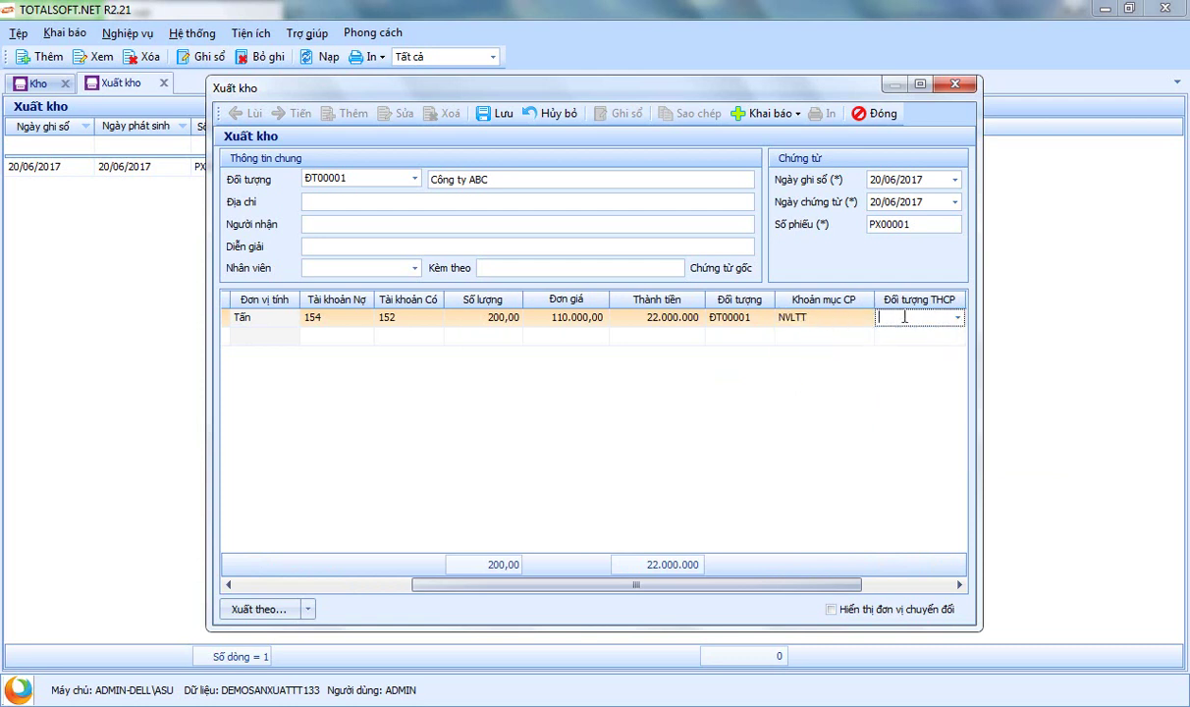
click(959, 317)
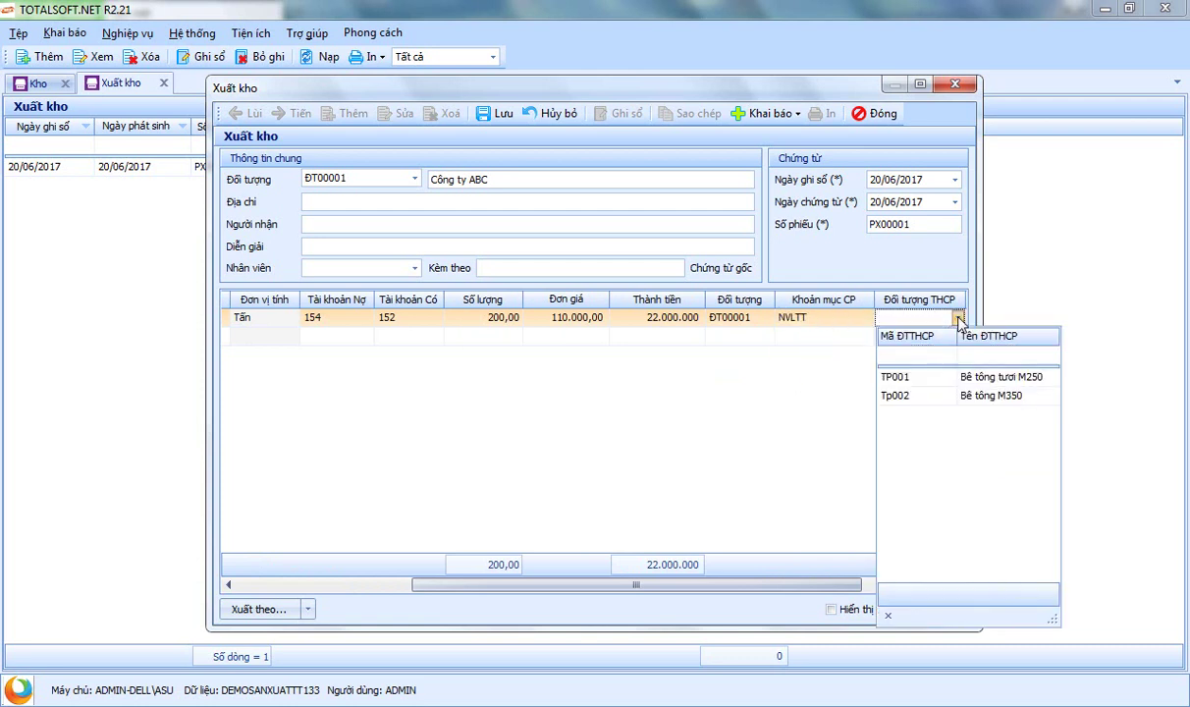
click(915, 383)
Add a second line for item VT00002 (Cát) with debit account 154
drag(722, 587, 413, 600)
click(275, 335)
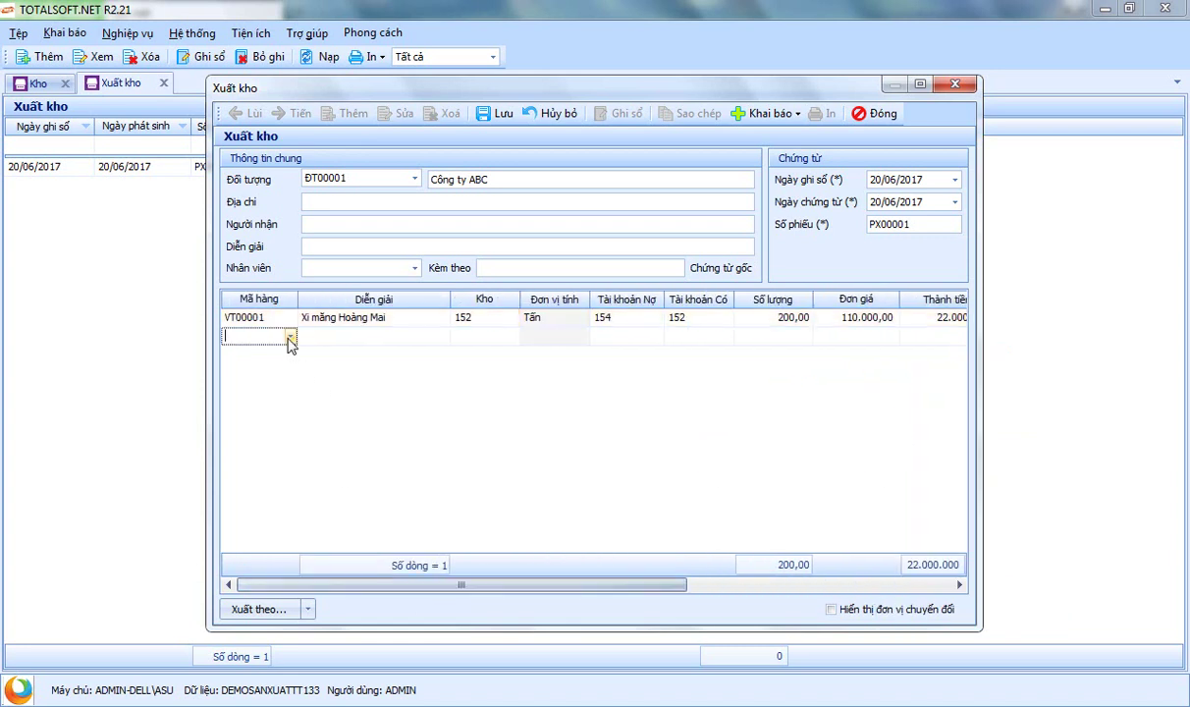
click(290, 337)
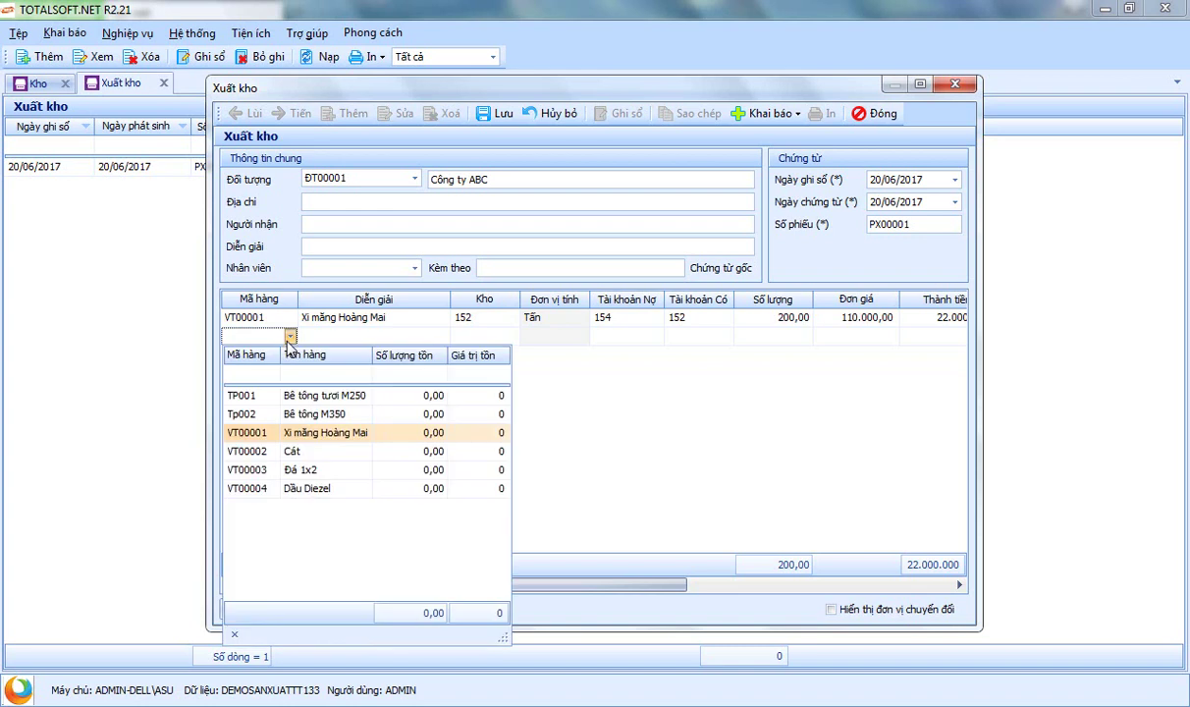
click(292, 452)
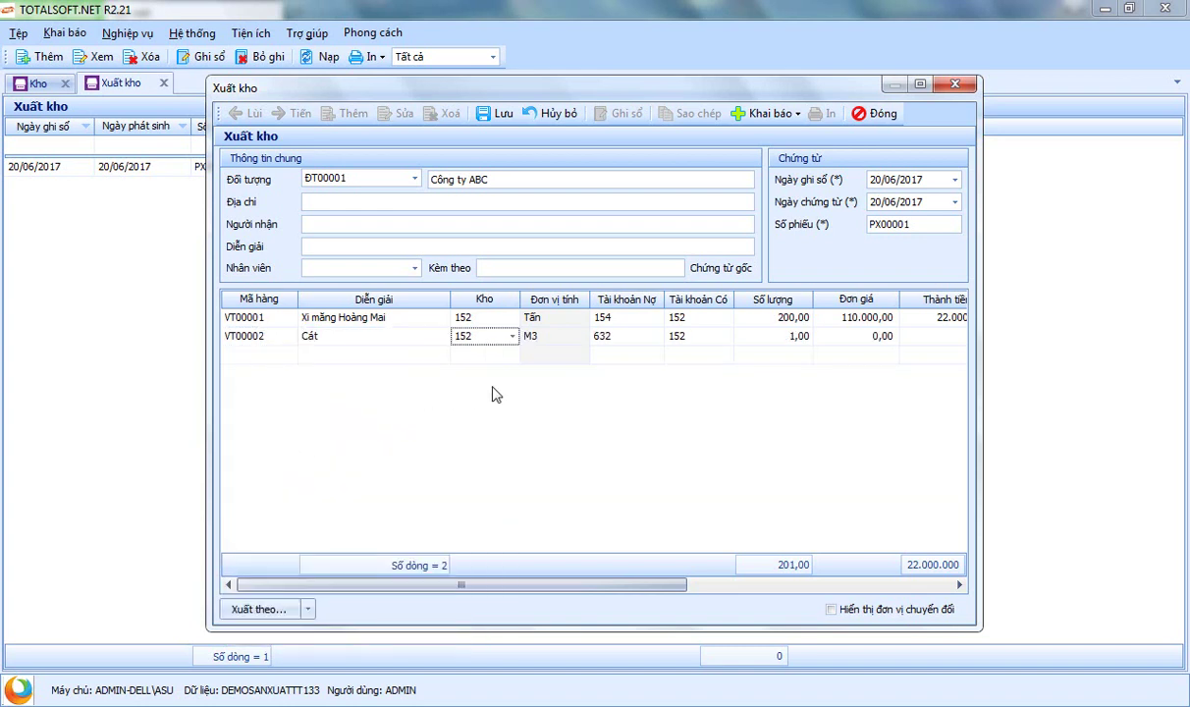
key(Tab)
text(154)
key(Return)
key(Tab)
key(Tab)
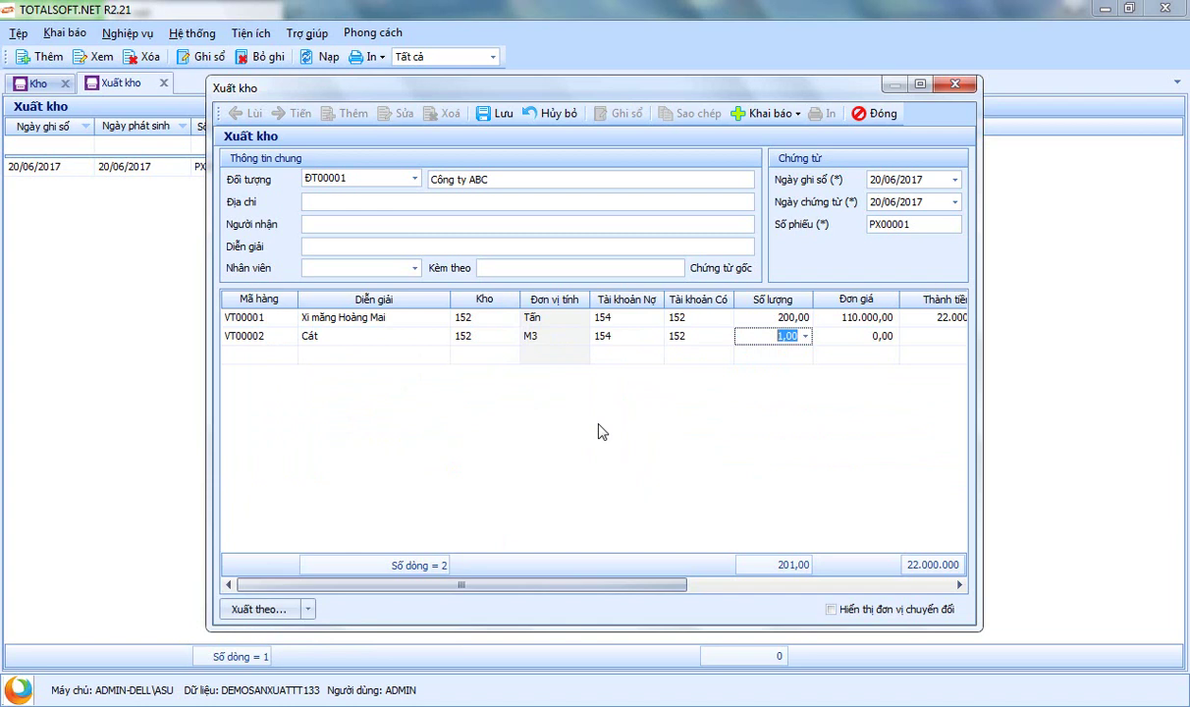
Set the sand line's quantity to 150 and unit price to 60.000, keeping its default cost item and cost object
text(150)
key(Tab)
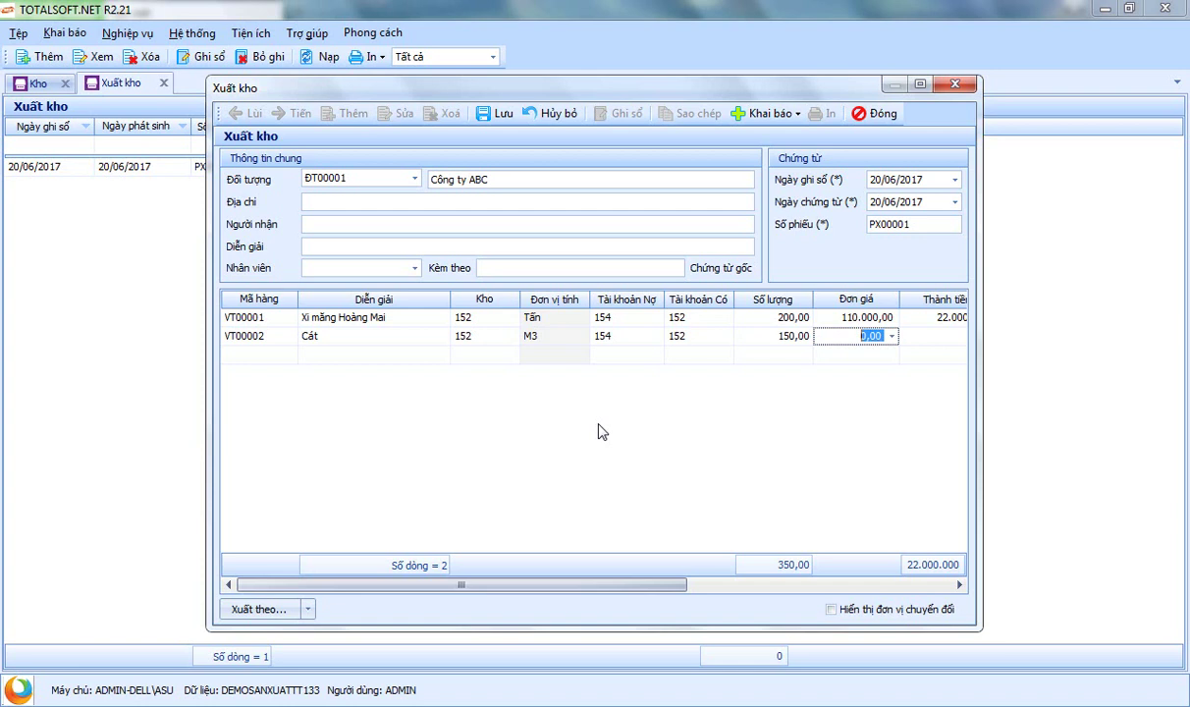
text(60000)
key(Tab)
key(Tab)
key(Tab)
key(Tab)
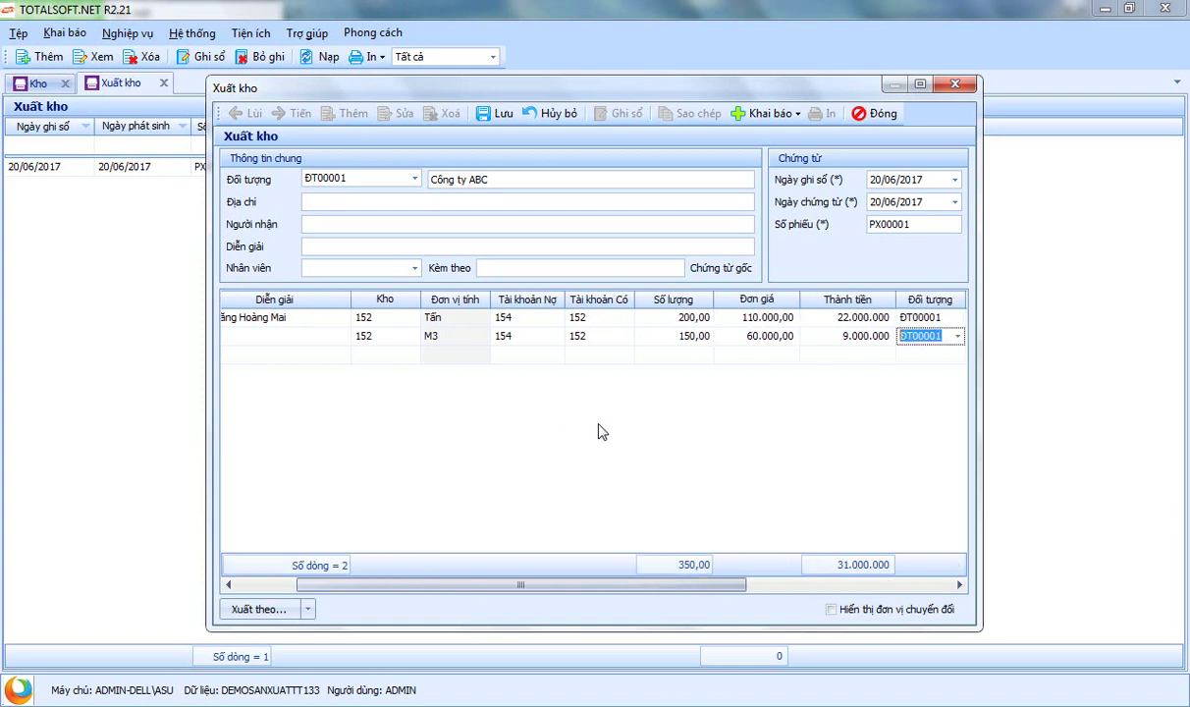
key(Tab)
key(Tab)
key(Tab)
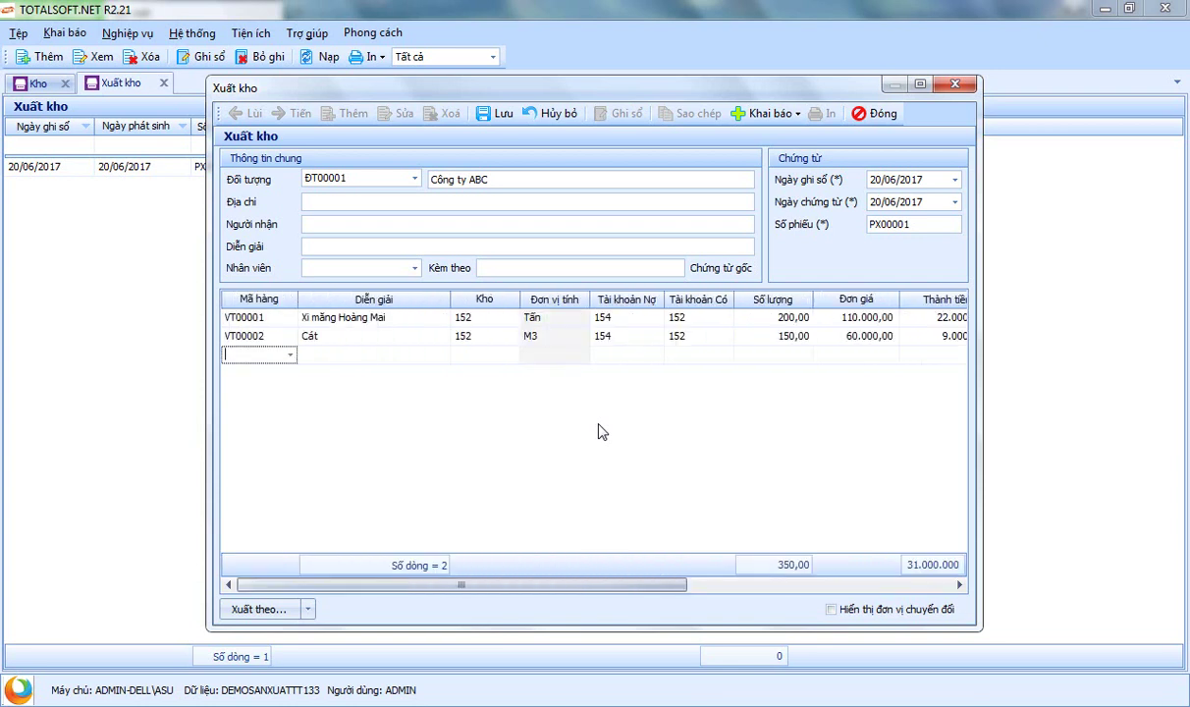
Add a third line for item VT00003 (Đá 1x2) with debit account 154
text(VT00001)
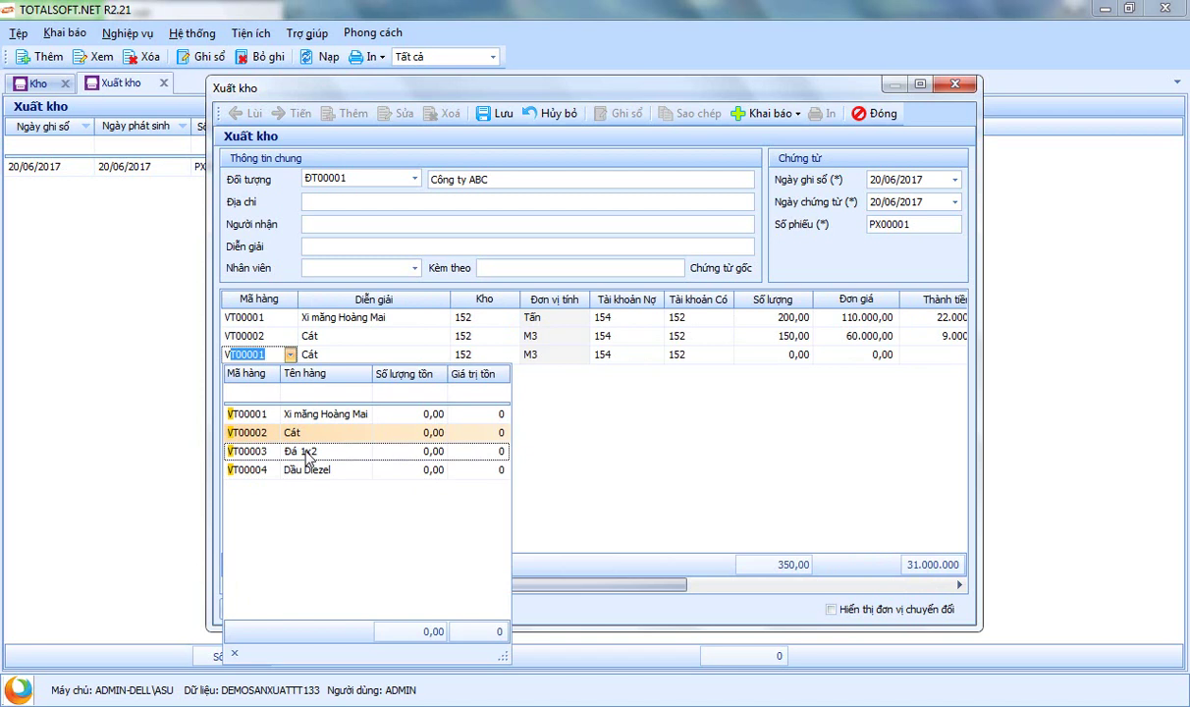
click(308, 458)
key(Tab)
key(Tab)
key(Tab)
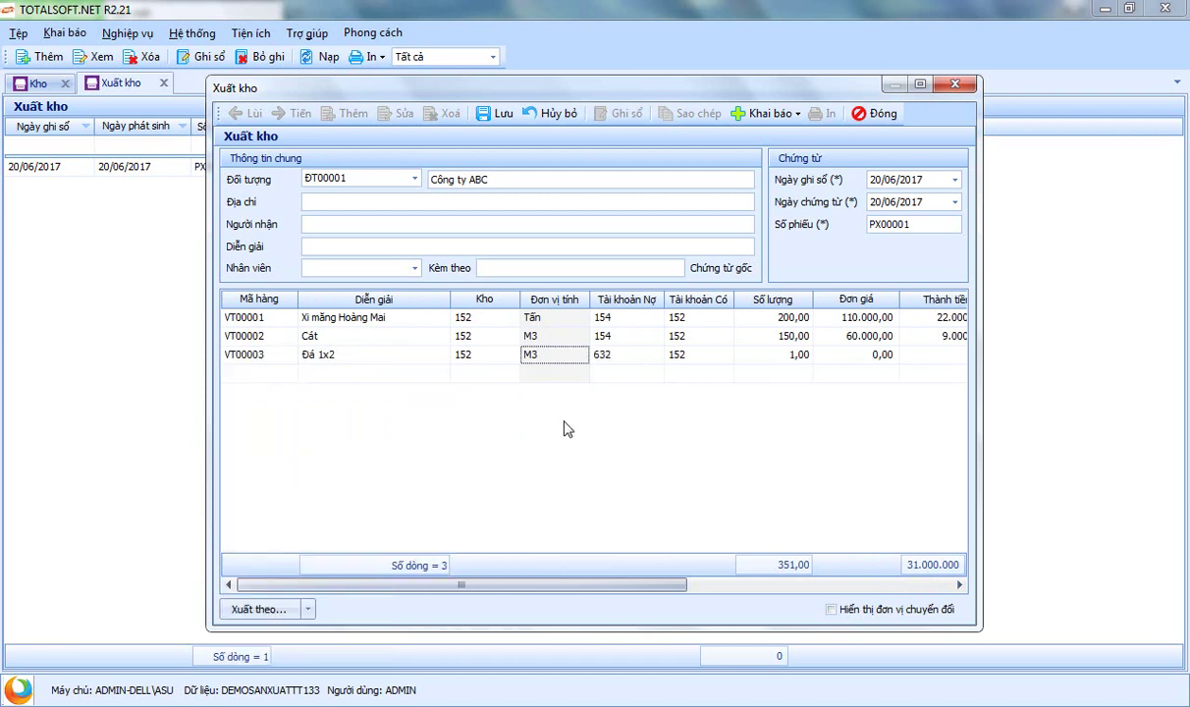
text(154)
key(Return)
key(Tab)
key(Tab)
Set the Đá 1x2 line's quantity to 300 and its unit price to 180.000
text(300)
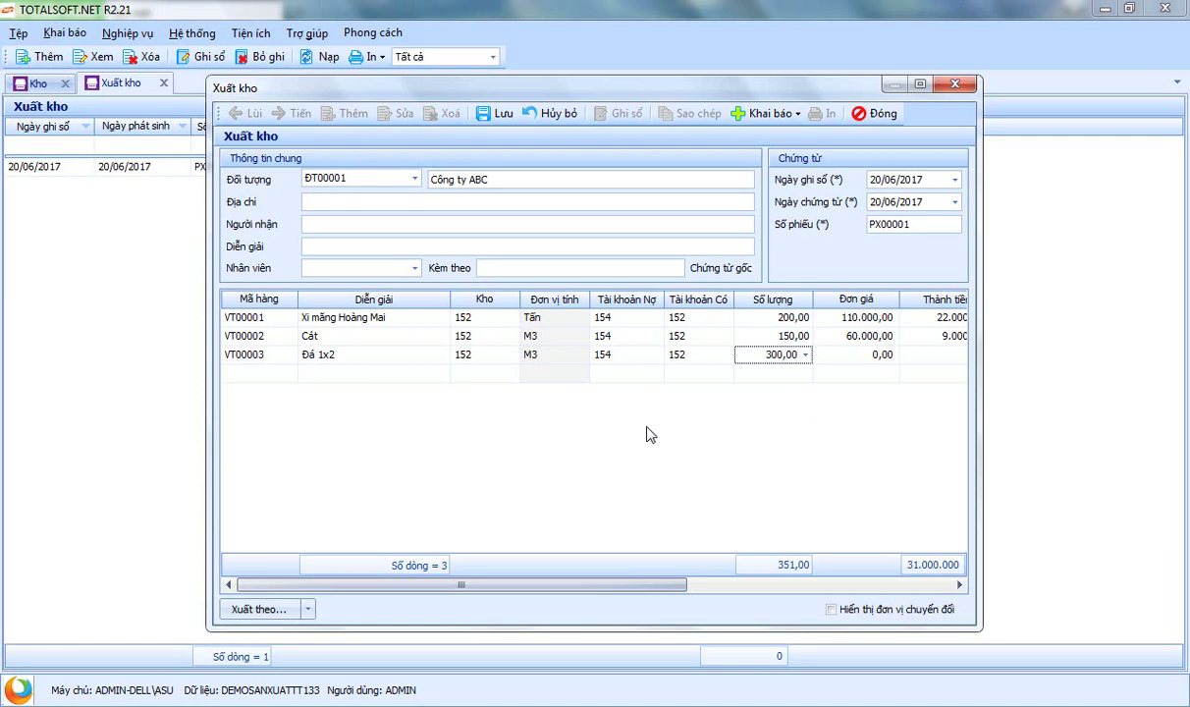
key(Tab)
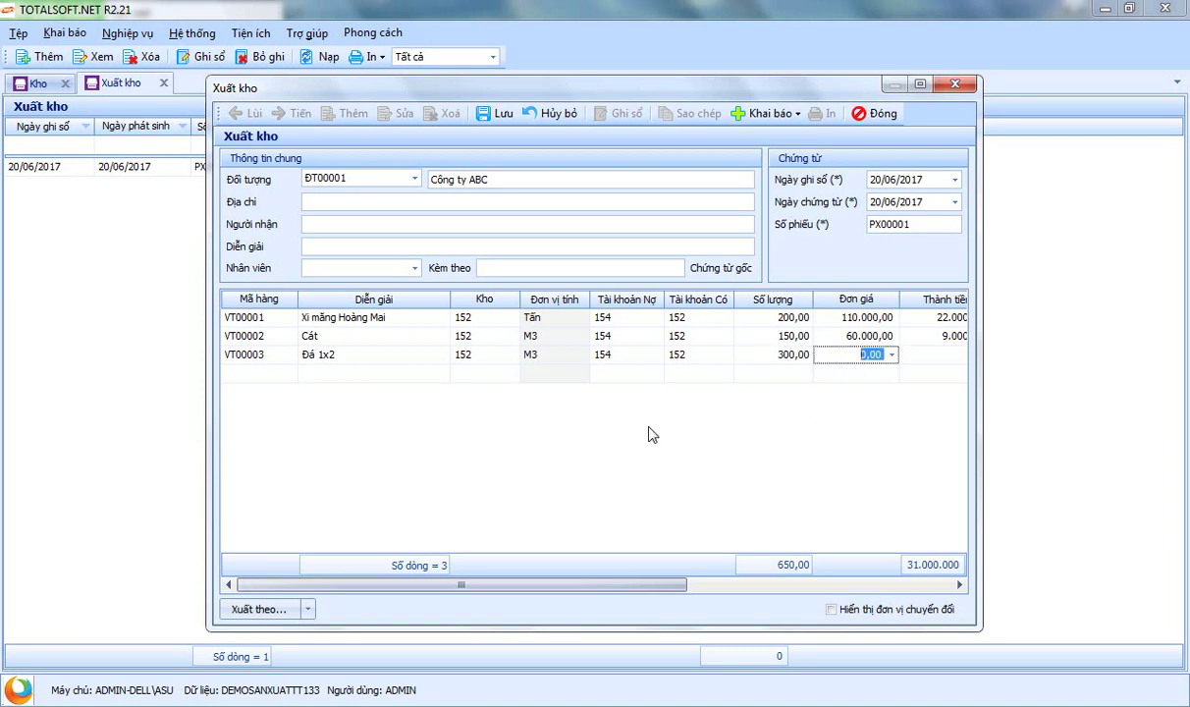
text(180000)
key(Tab)
key(Tab)
key(Tab)
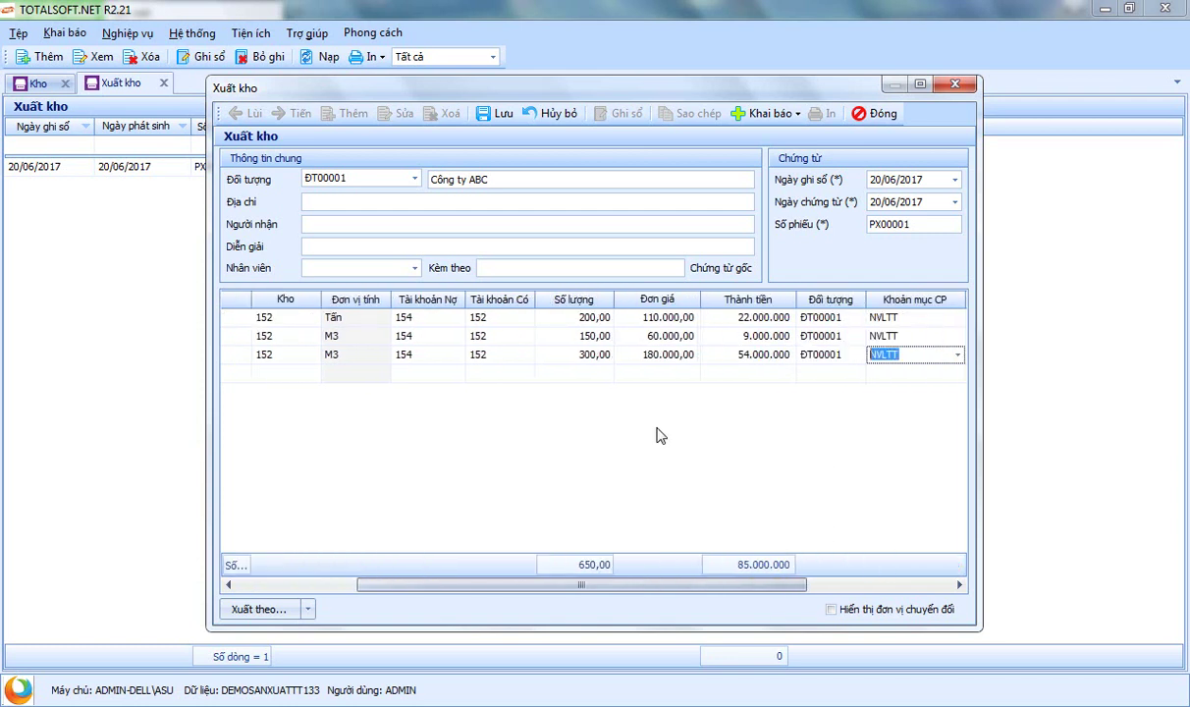
key(Tab)
Add a fourth line for item VT00001 (Xi măng Hoàng Mai) with debit account 154
drag(762, 587, 365, 478)
click(287, 374)
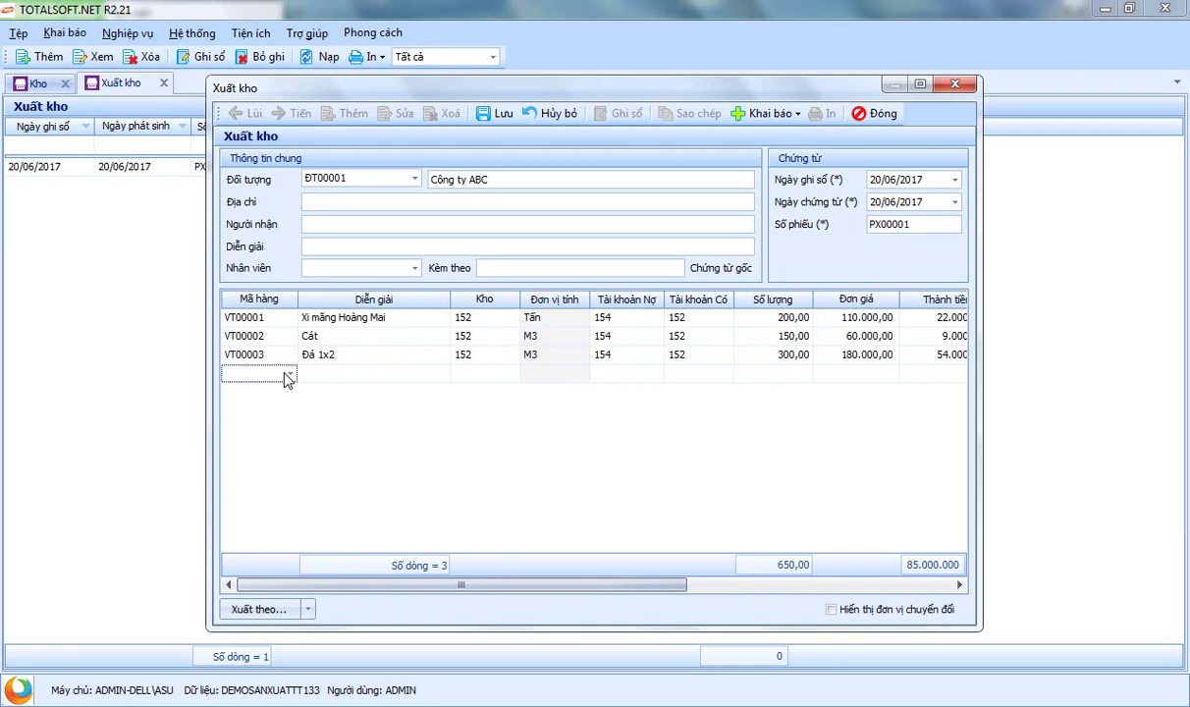
click(290, 374)
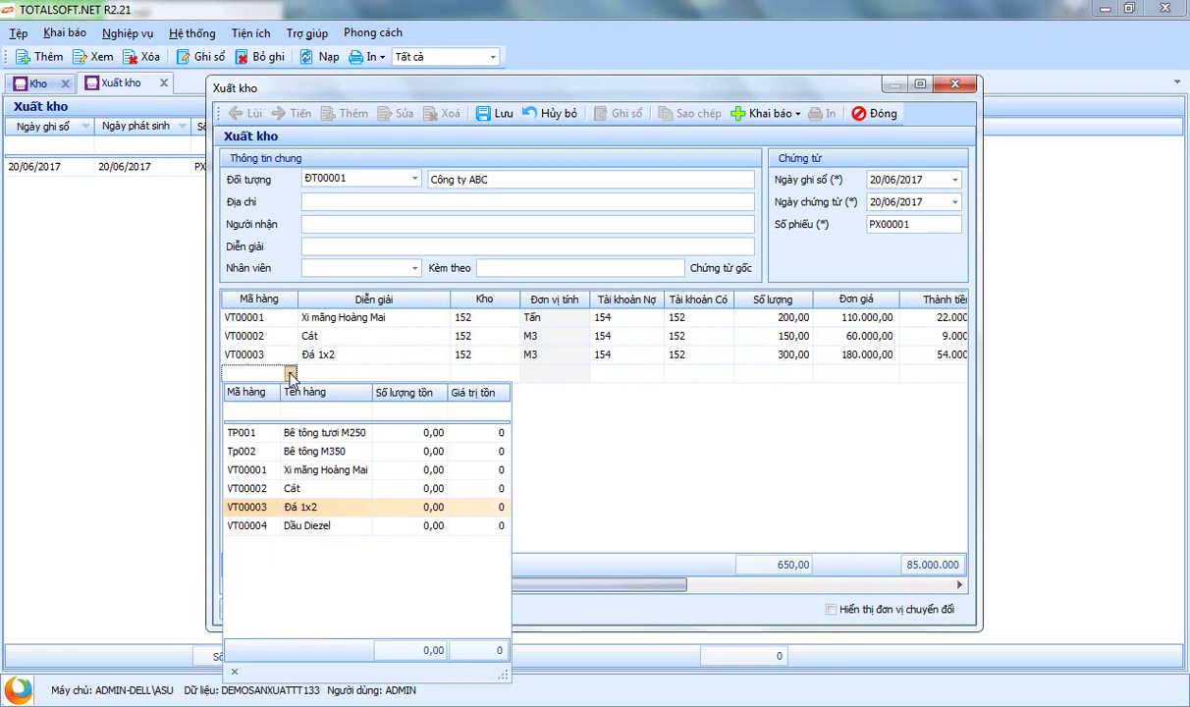
click(299, 474)
key(Tab)
key(Tab)
key(Tab)
key(Tab)
text(154)
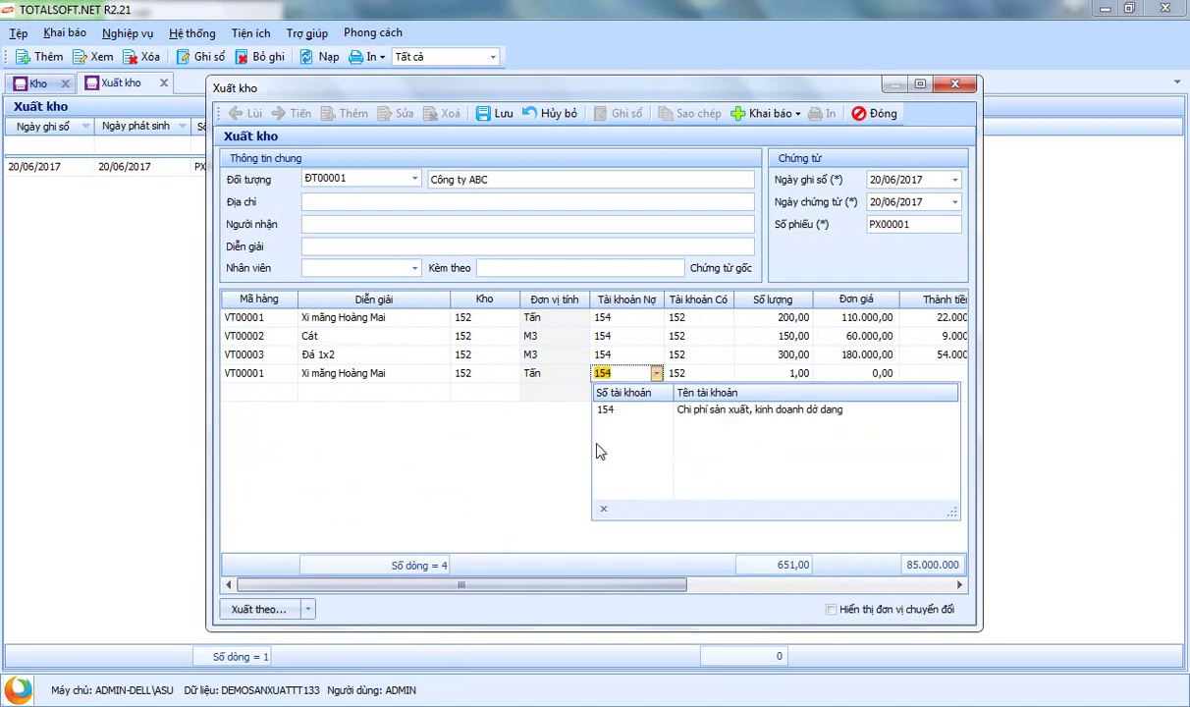
key(Tab)
key(Tab)
Set the second cement line's quantity to 300, its unit price to 110.000 and its cost object to Tp002 (Bê tông M350)
text(300)
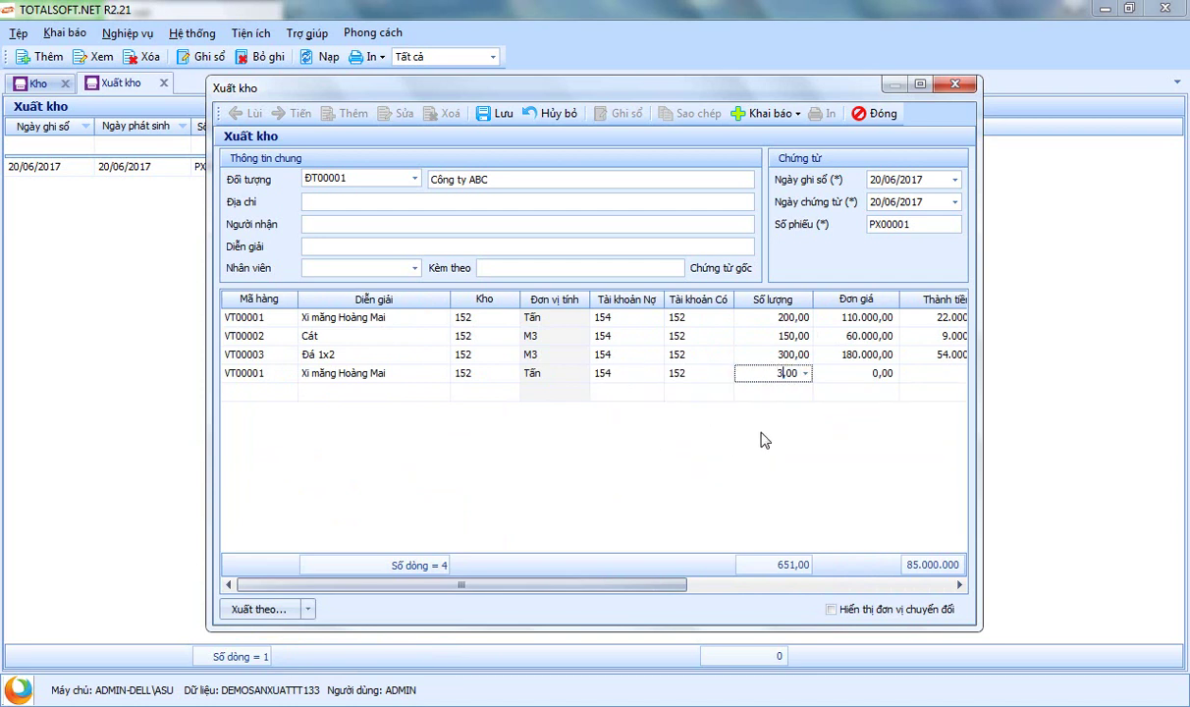
key(Tab)
text(110000)
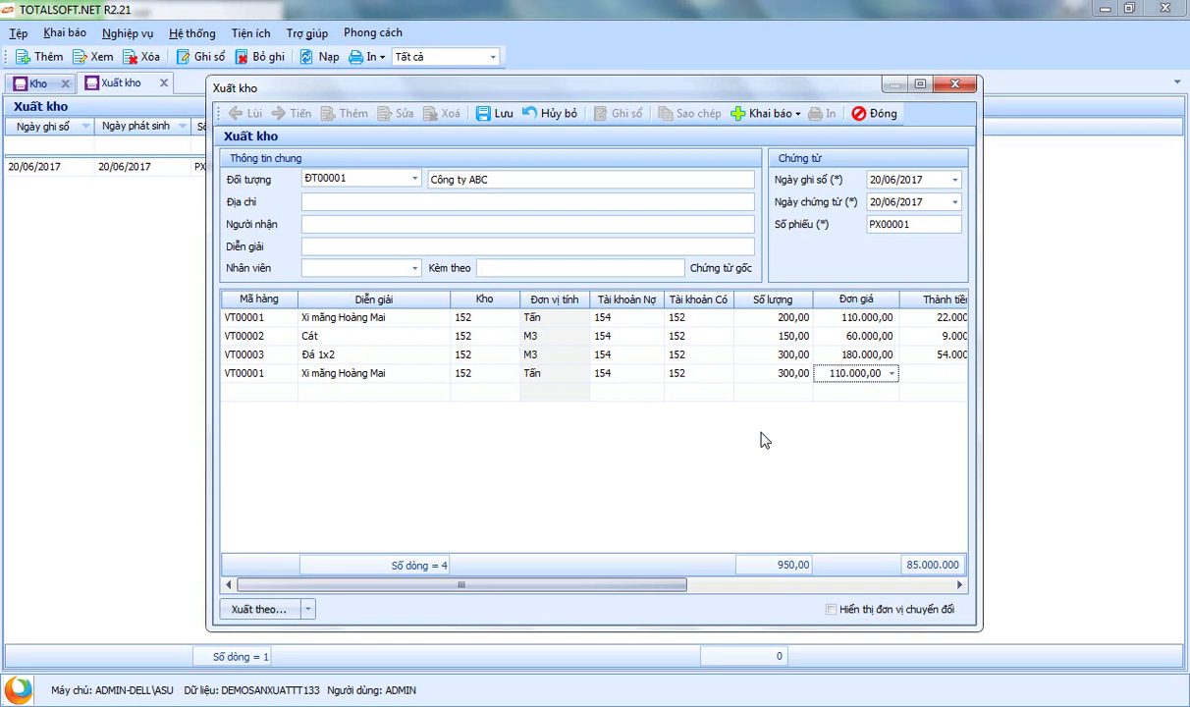
key(Tab)
key(Tab)
key(Tab)
key(Tab)
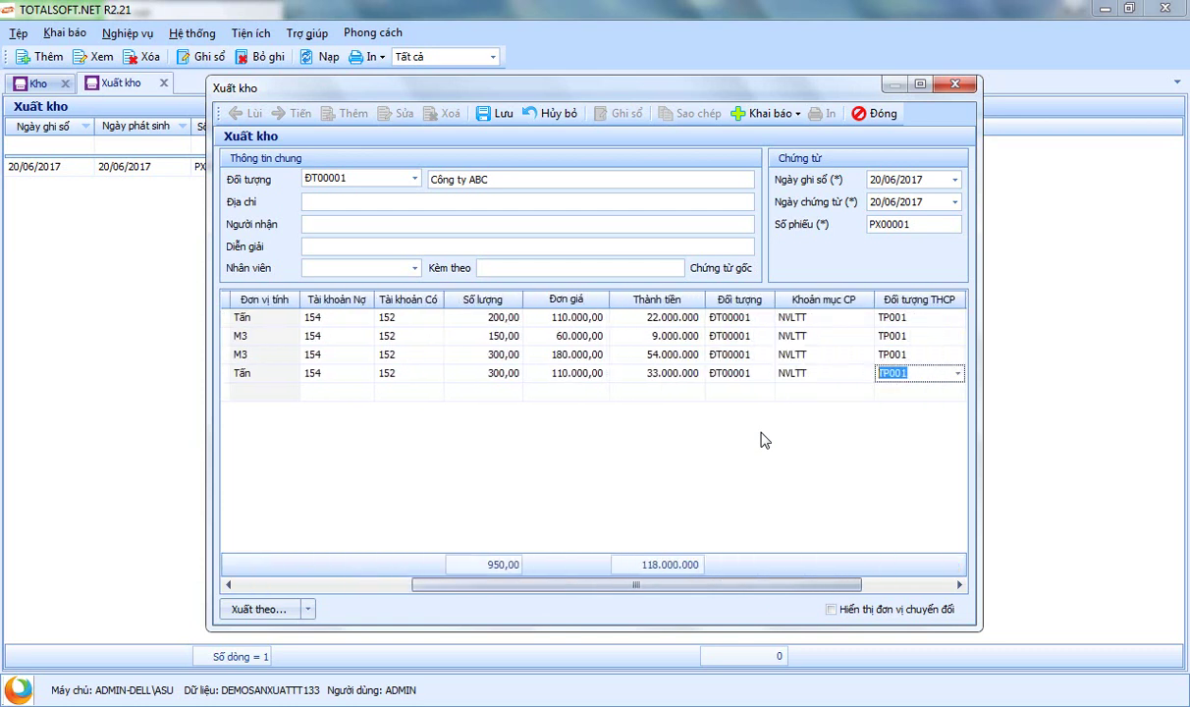
click(958, 373)
click(962, 449)
Add a fifth line to the warehouse issue for item VT00002 (Cát) with debit account 154
drag(704, 587, 391, 587)
click(279, 393)
click(290, 393)
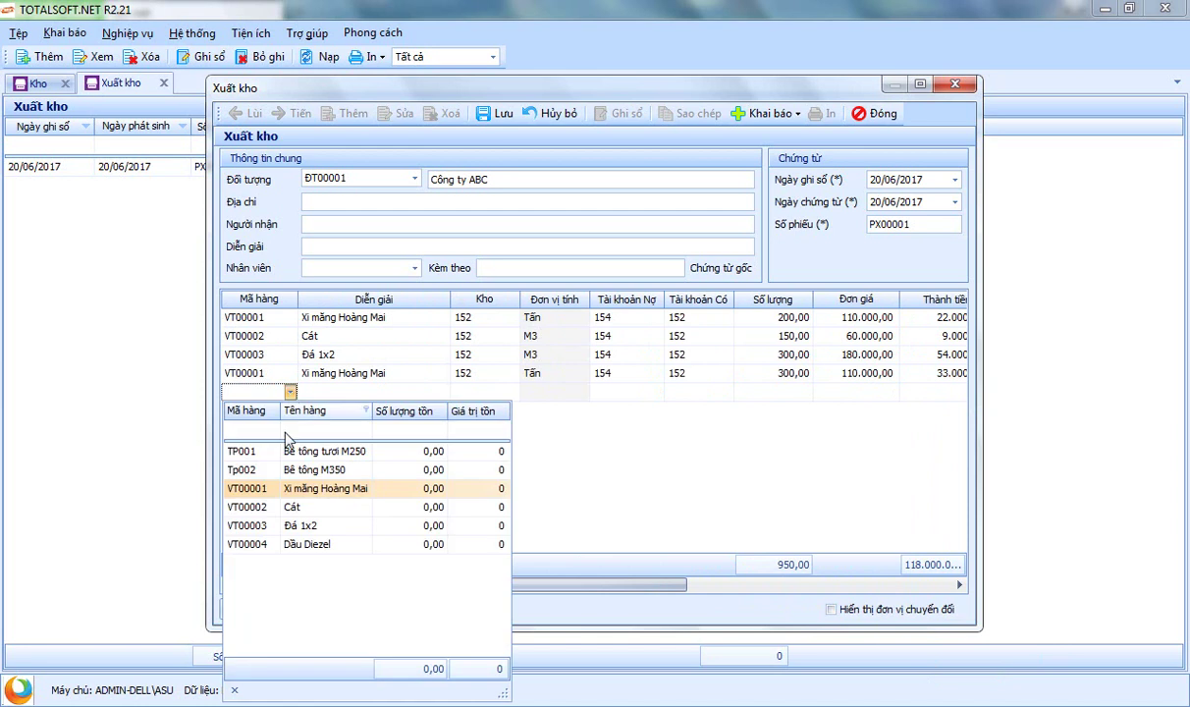
click(288, 509)
key(Return)
key(Return)
key(Return)
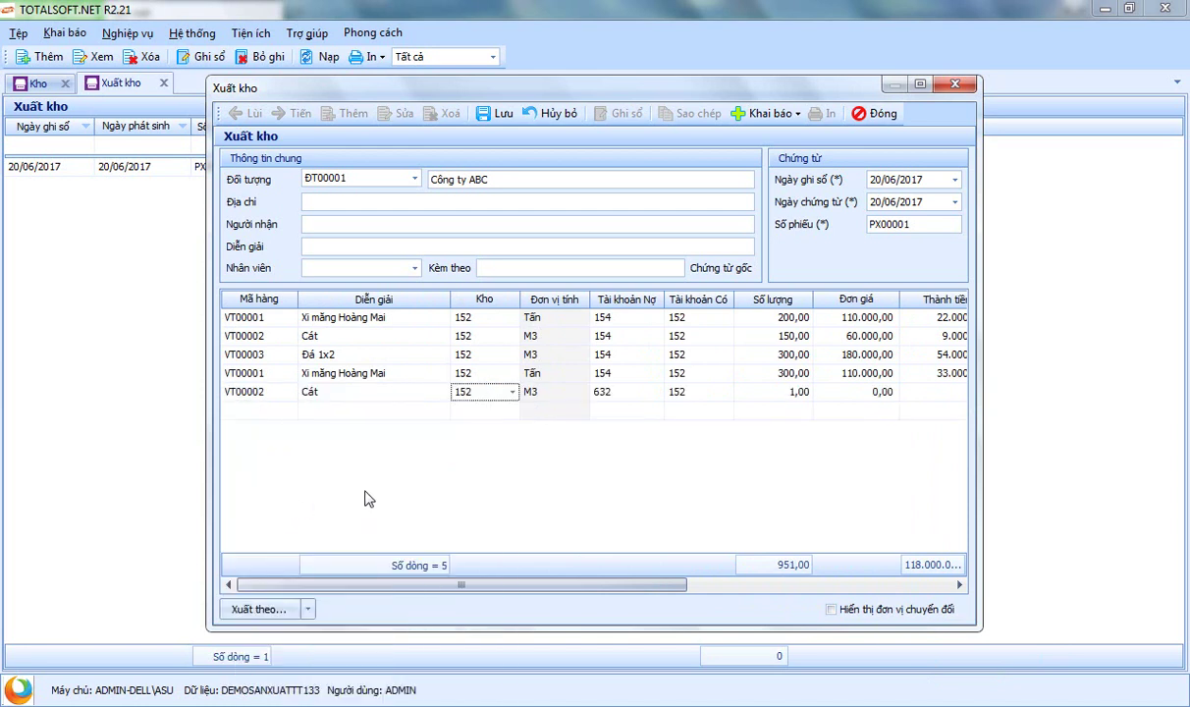
text(154)
key(Return)
key(Return)
key(Return)
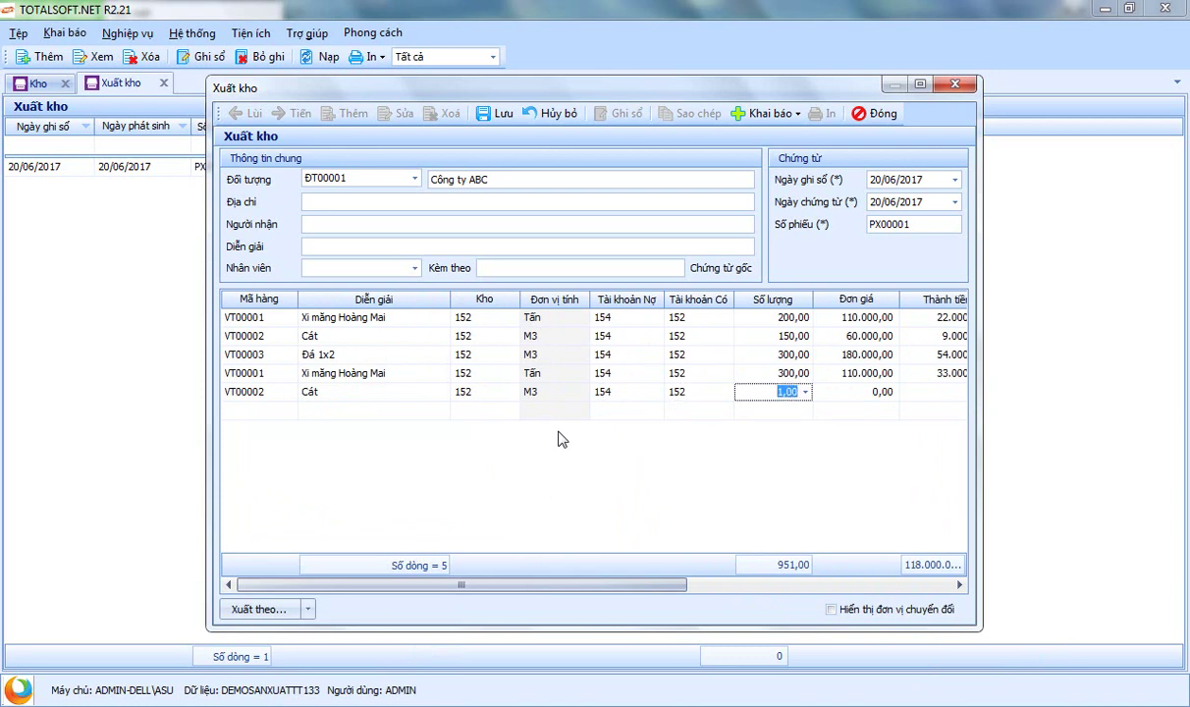
Set the second Cát line's quantity to 180 and unit price to 60.000, keeping Tp002 as its cost object
text(180)
key(Return)
text(60000)
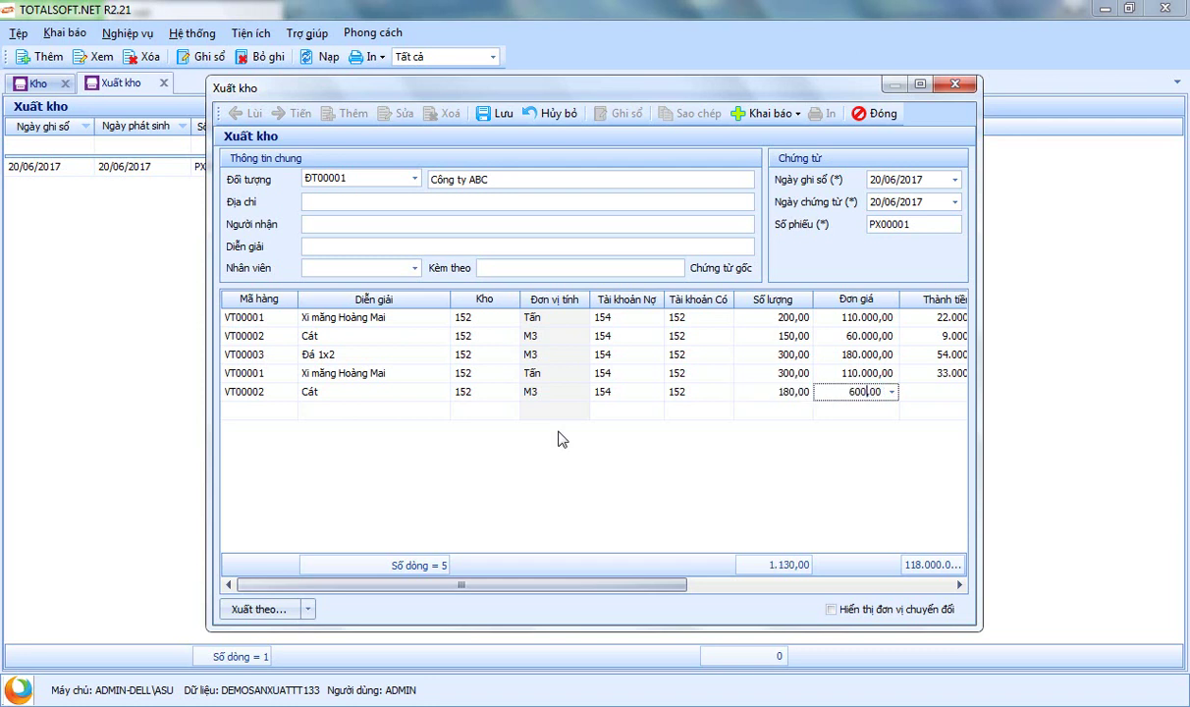
key(Return)
key(Return)
key(Return)
key(Return)
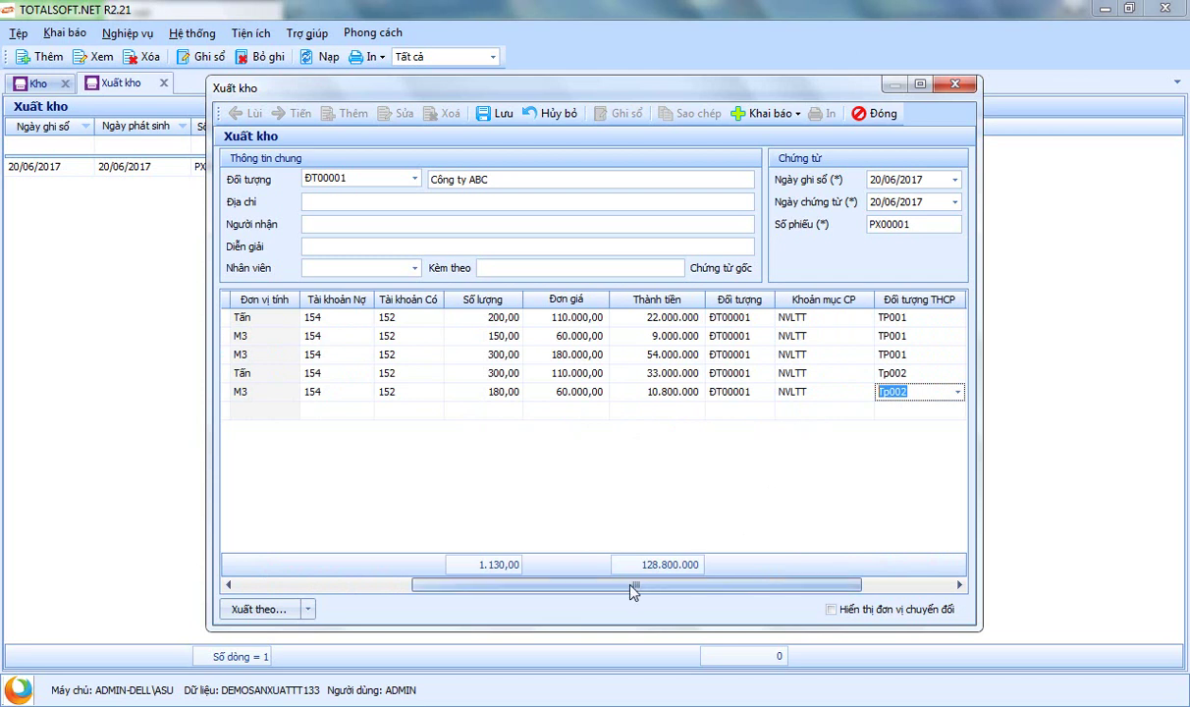
Add a sixth line for item VT00003 (Đá 1x2) with debit account 154
drag(636, 585, 460, 585)
click(290, 411)
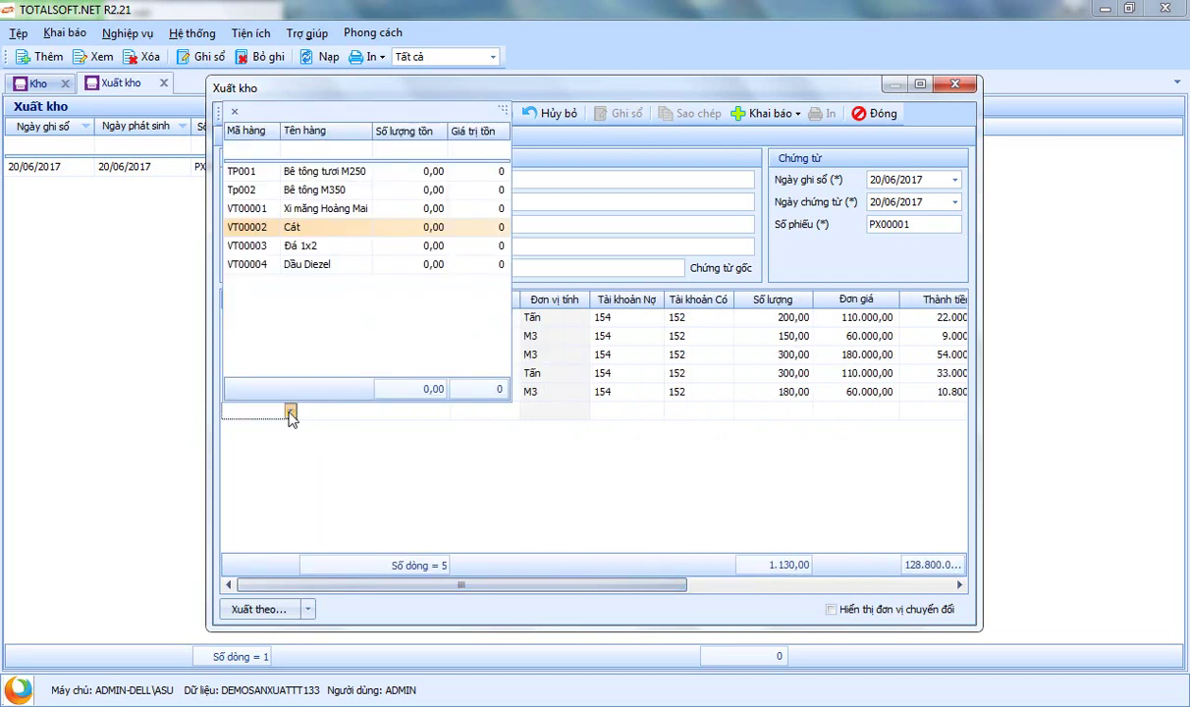
click(275, 245)
key(Return)
key(Return)
key(Return)
text(154)
key(Return)
key(Return)
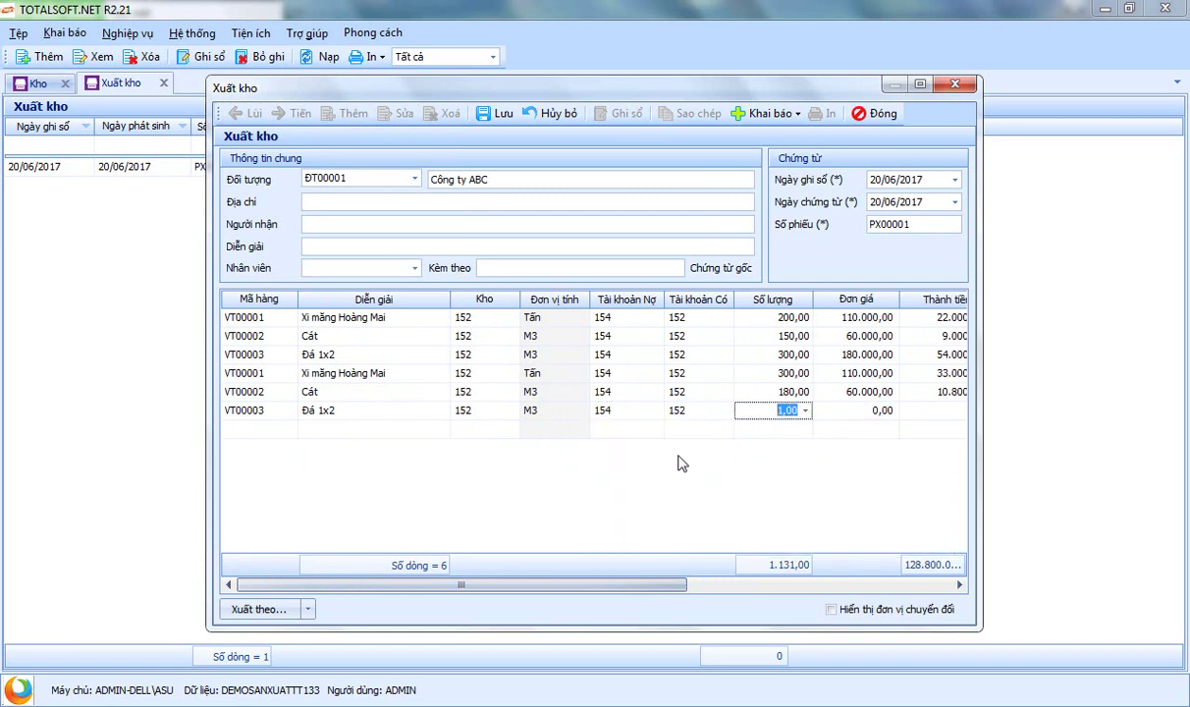
Set the second Đá 1x2 line's quantity to 450 and unit price to 180.000, keeping Tp002 as its cost object
text(450)
key(Return)
text(180000)
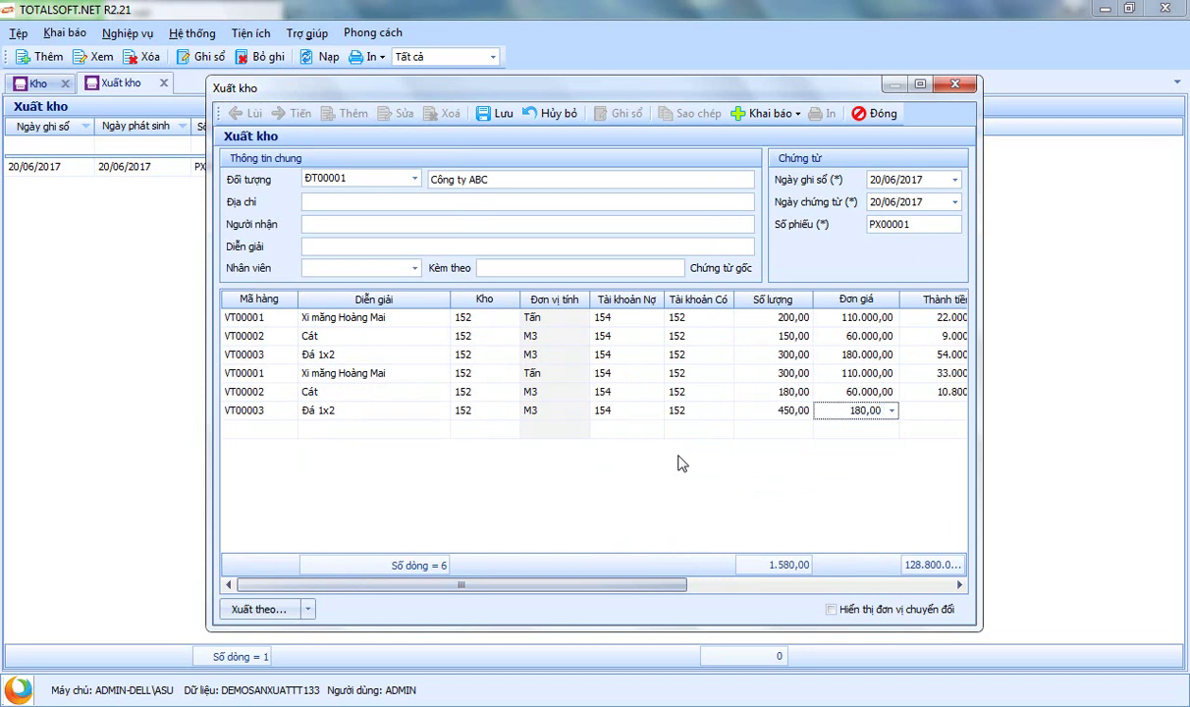
key(Return)
key(Return)
key(Return)
key(Return)
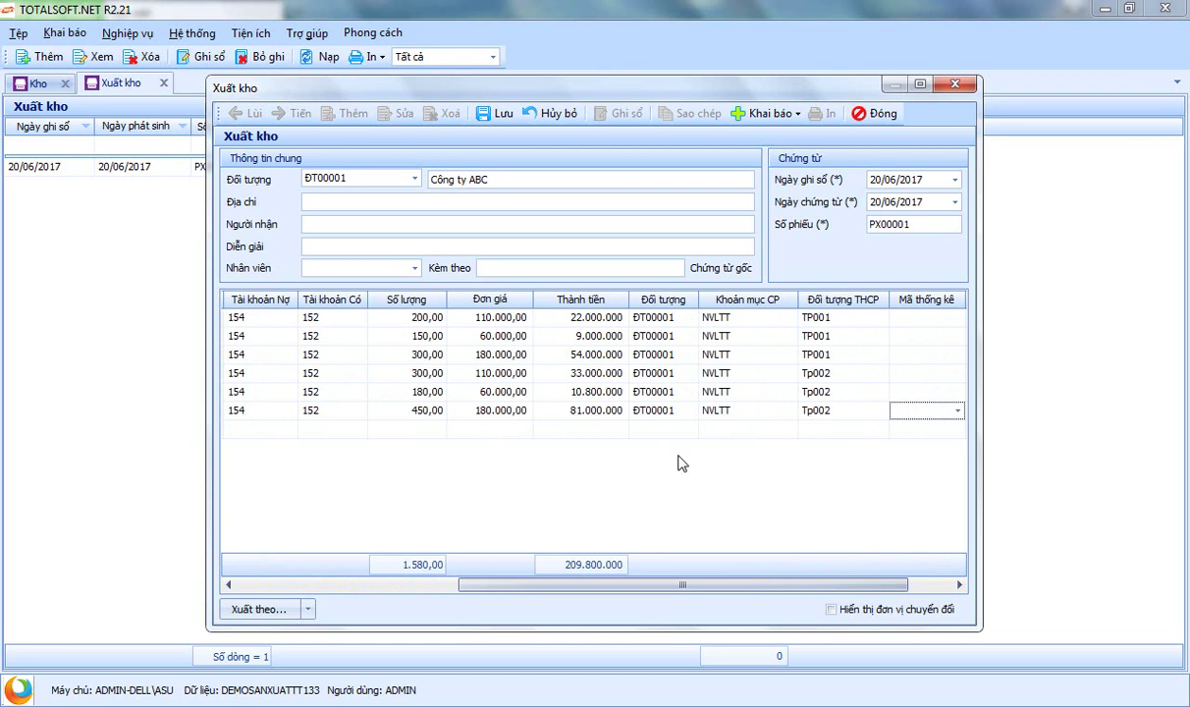
key(Return)
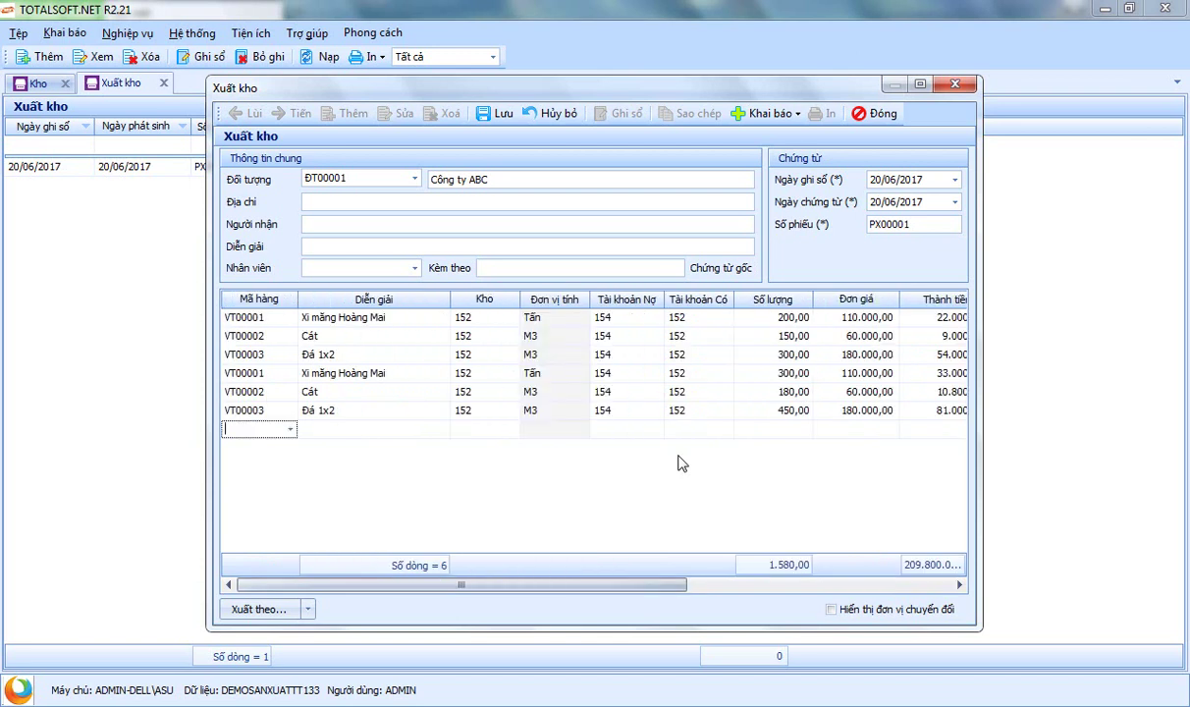
Add a seventh line for item VT00004 (Dầu Diezel) with debit account 154
click(289, 429)
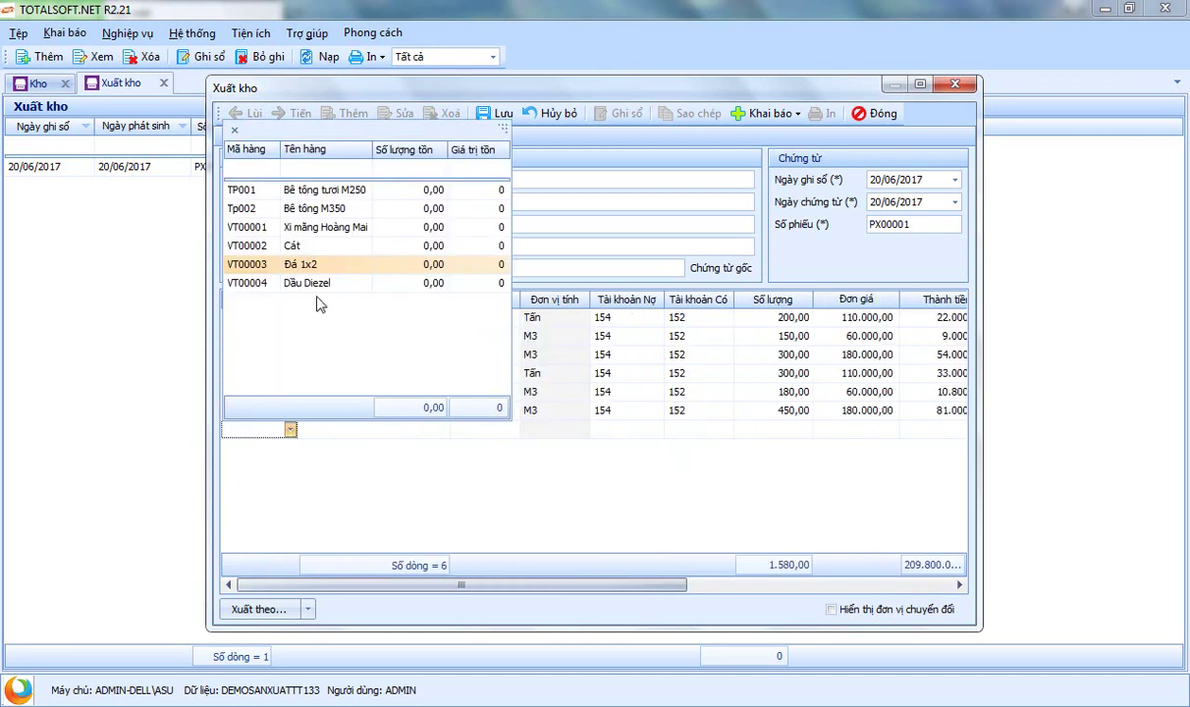
click(300, 282)
key(Return)
key(Return)
key(Return)
text(154)
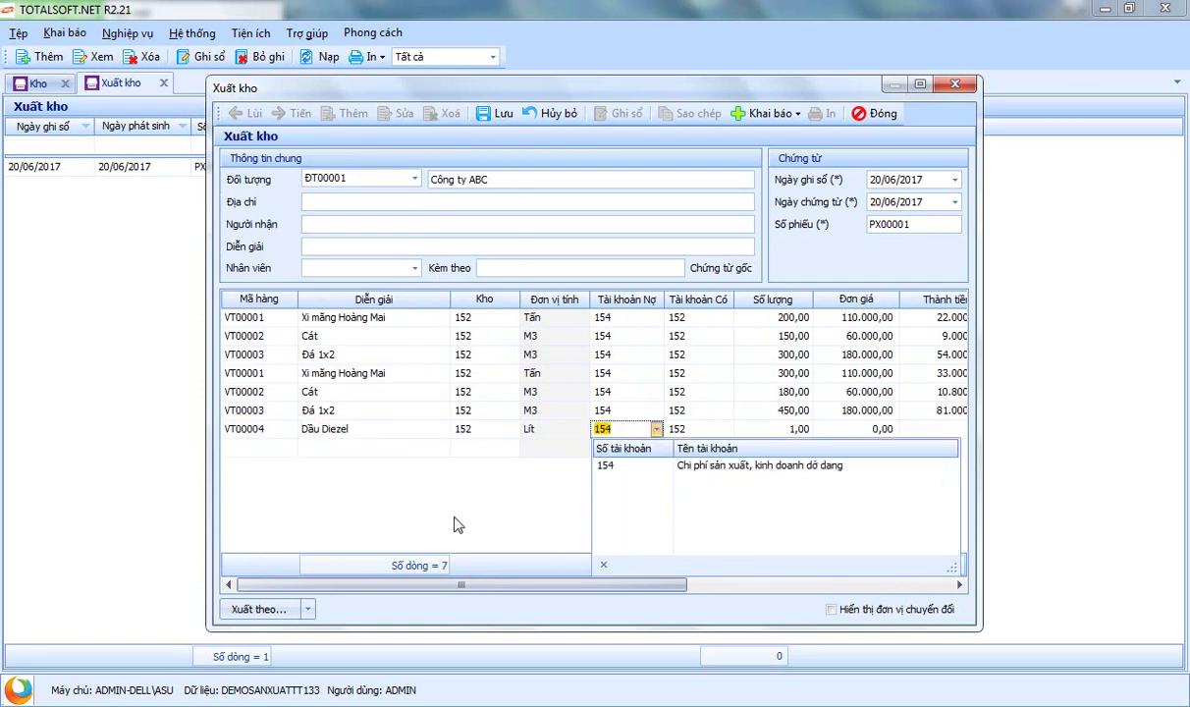
key(Return)
key(Return)
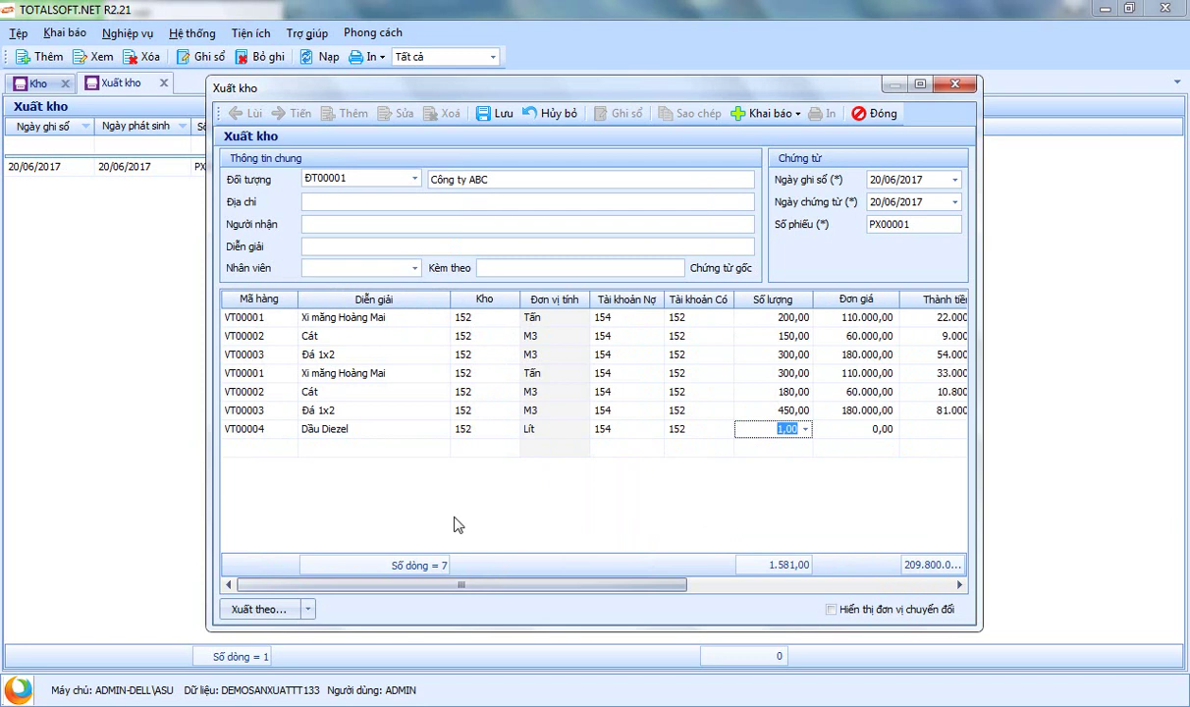
Set the Dầu Diezel line's quantity to 300 and its unit price to 13.400
text(300)
key(Return)
text(13.400)
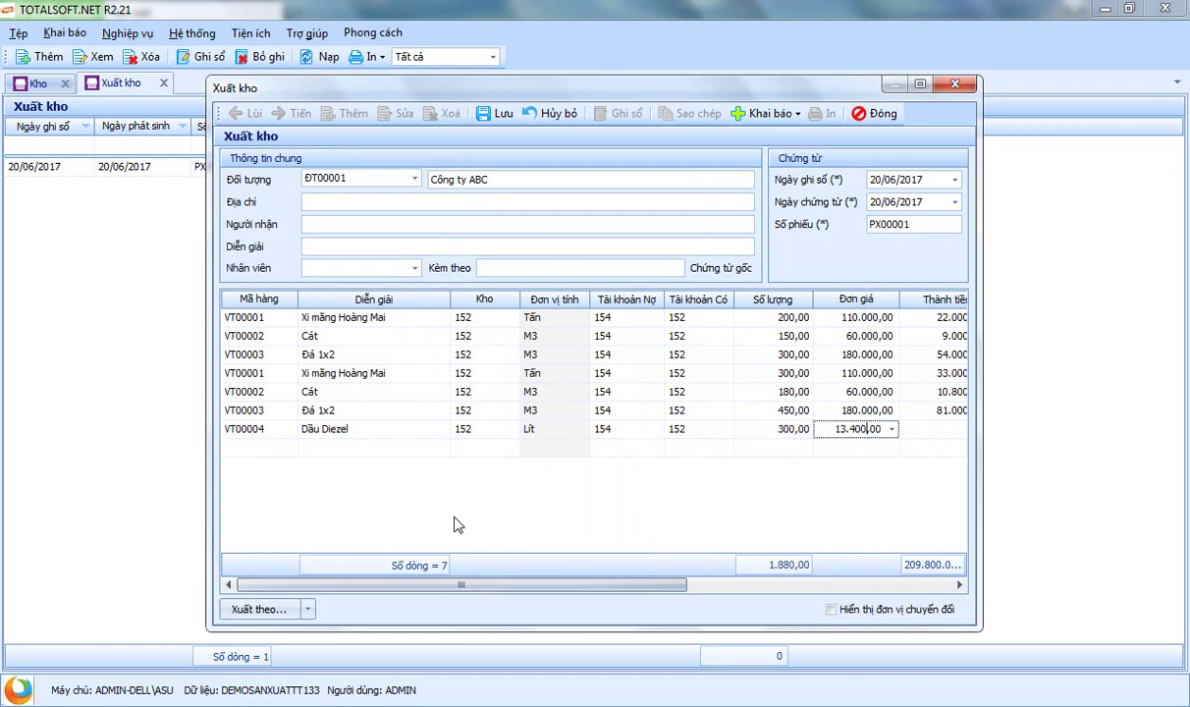
key(Return)
key(Return)
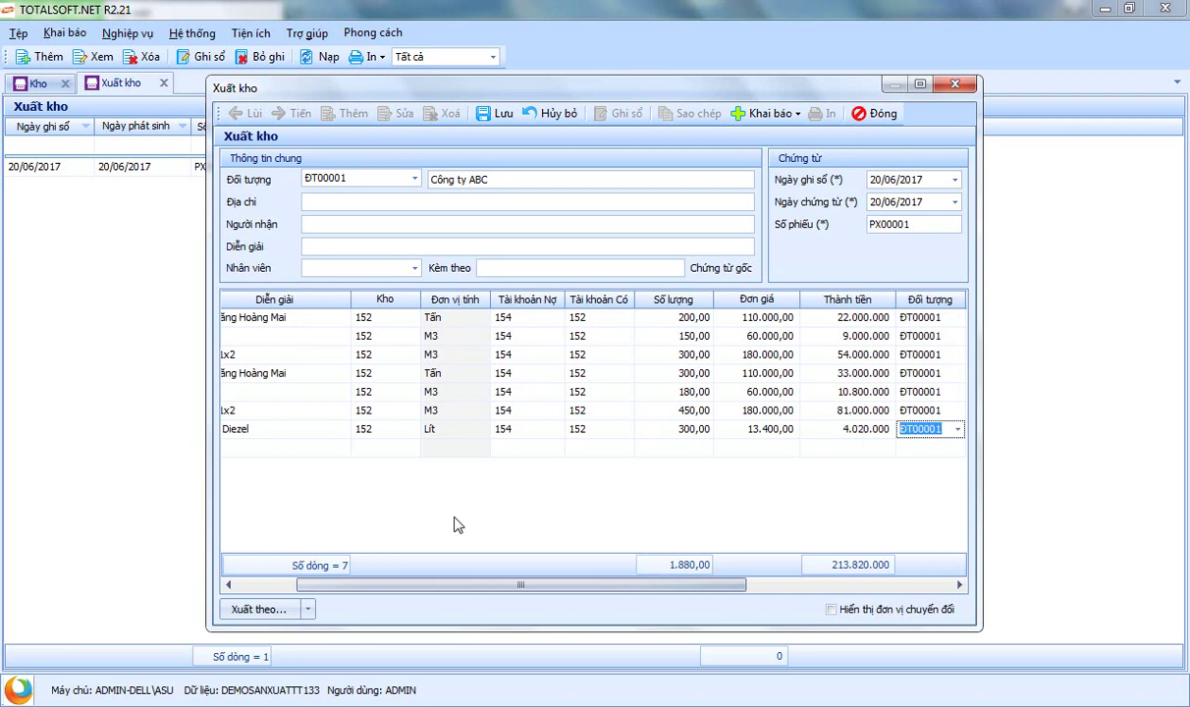
key(Return)
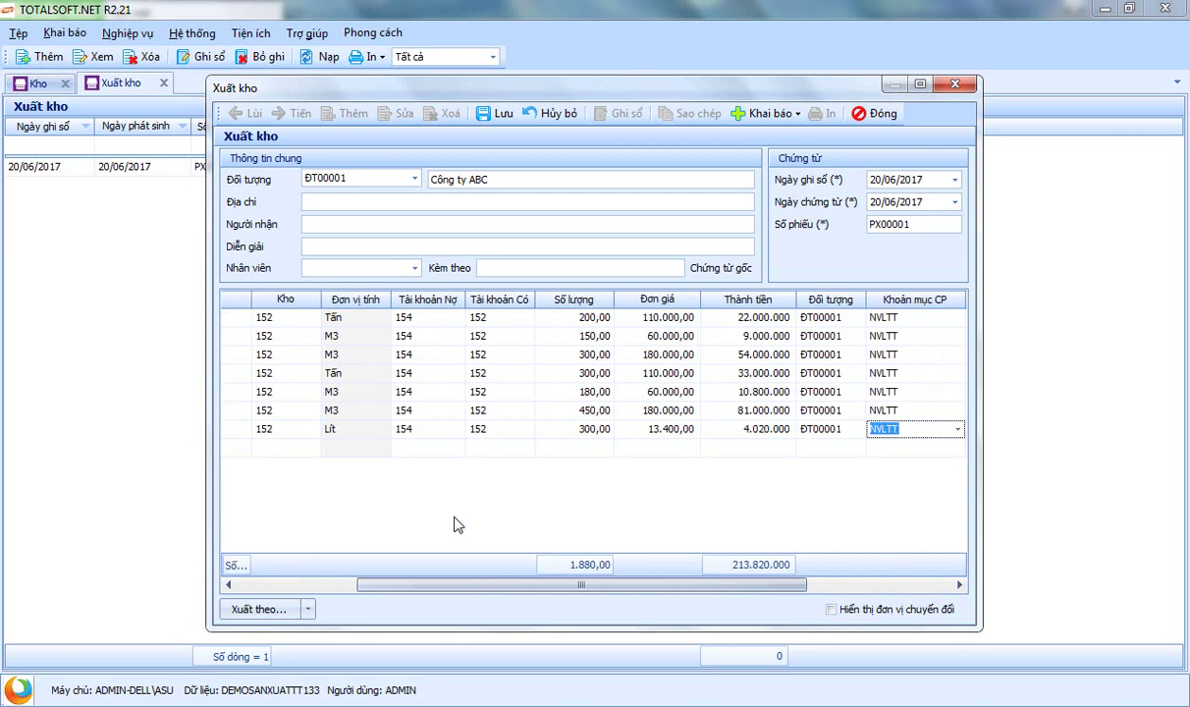
Clear the cost object (Đối tượng THCP) on the Dầu Diezel line, keeping cost item NVLTT
key(Return)
key(Delete)
key(Return)
key(shift+Tab)
key(shift+Tab)
key(shift+Tab)
key(shift+Tab)
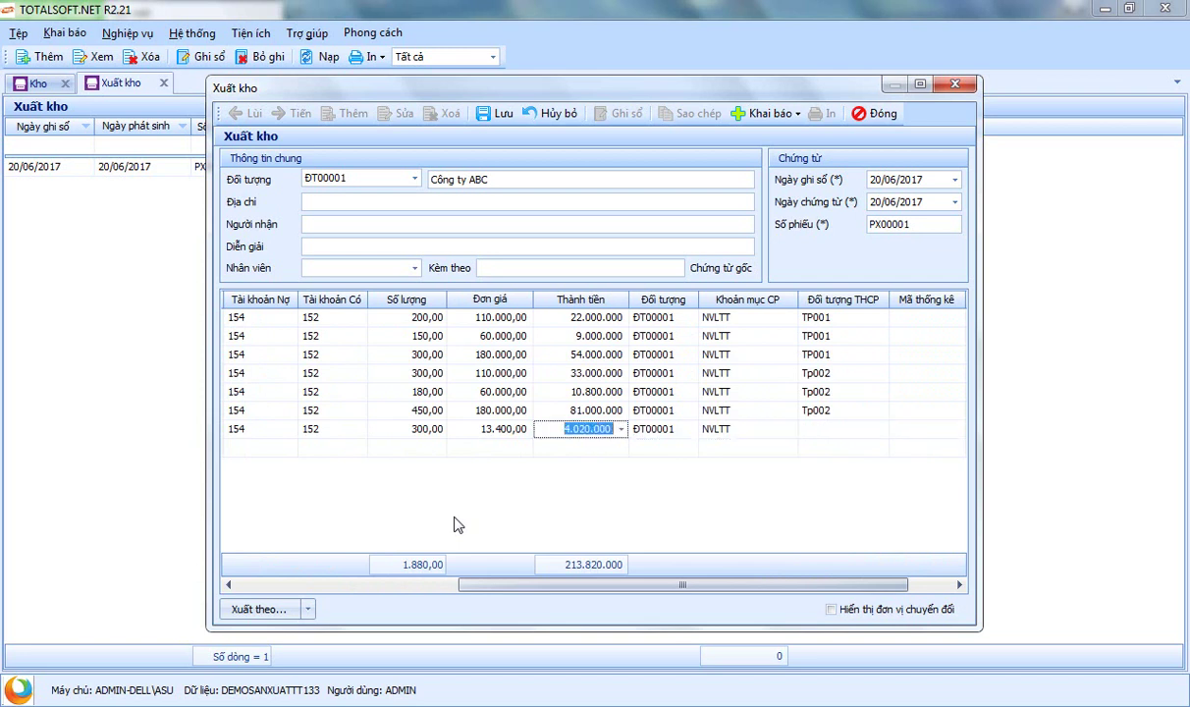
key(Return)
key(Return)
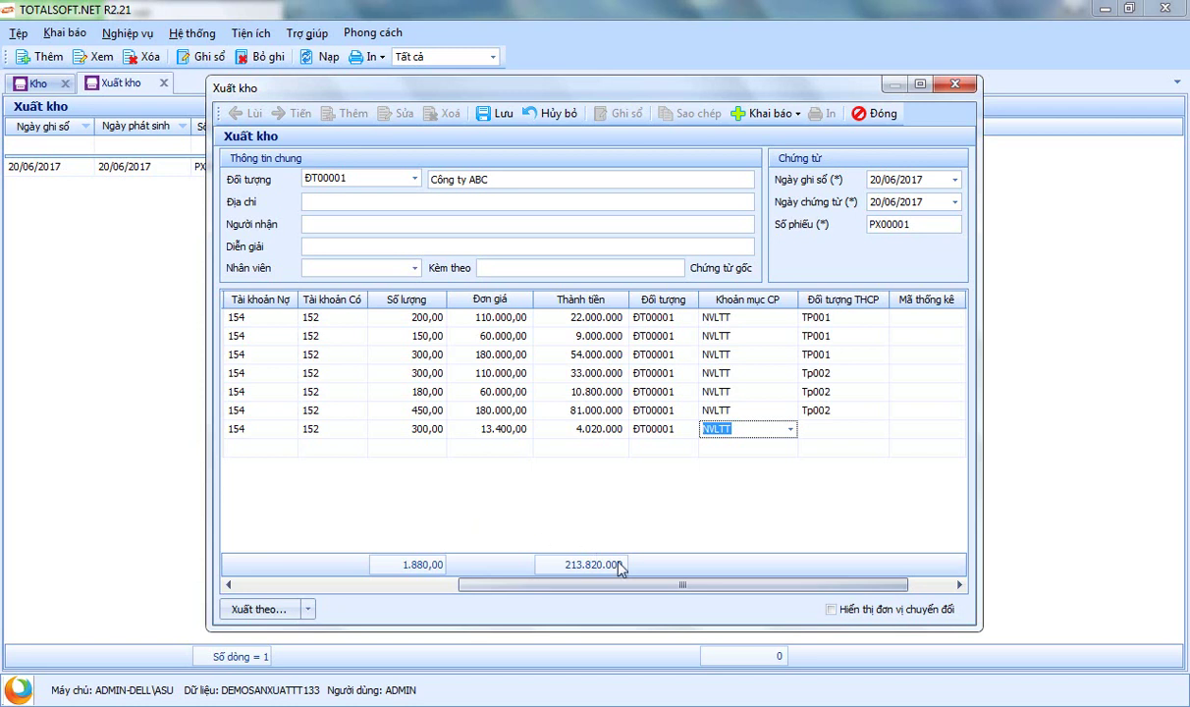
Save the warehouse issue voucher and close it together with the Xuất kho list and the Kho module
drag(696, 586, 438, 590)
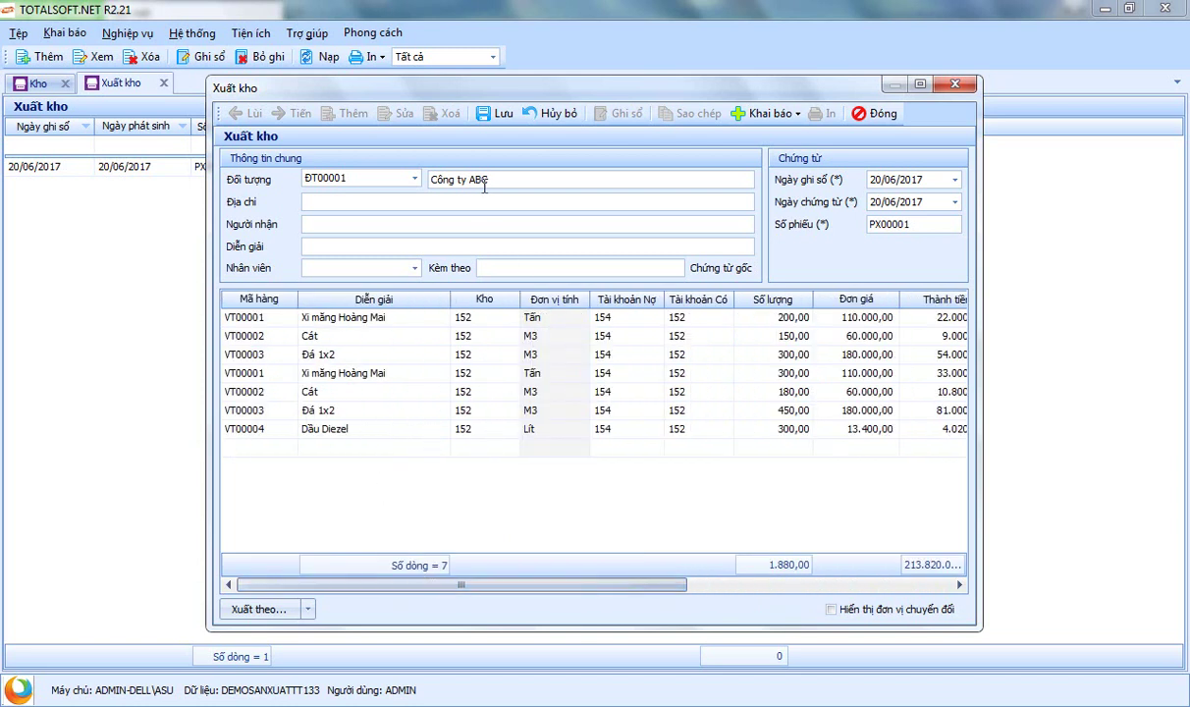
click(500, 115)
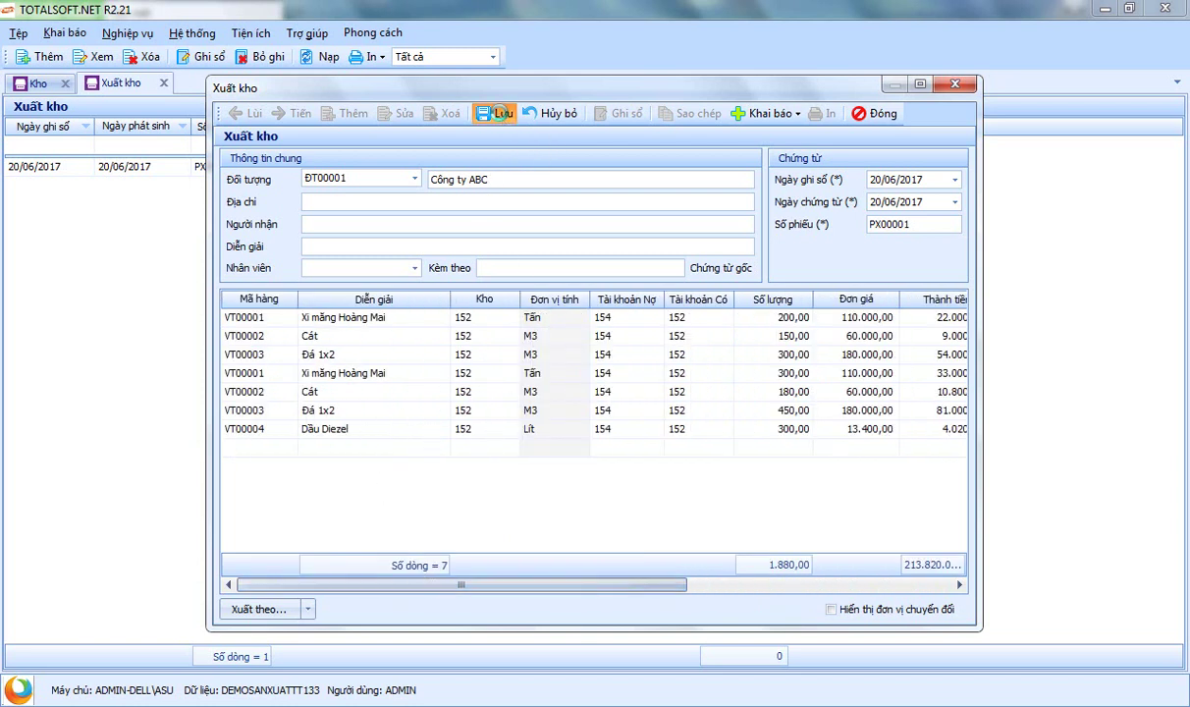
click(874, 114)
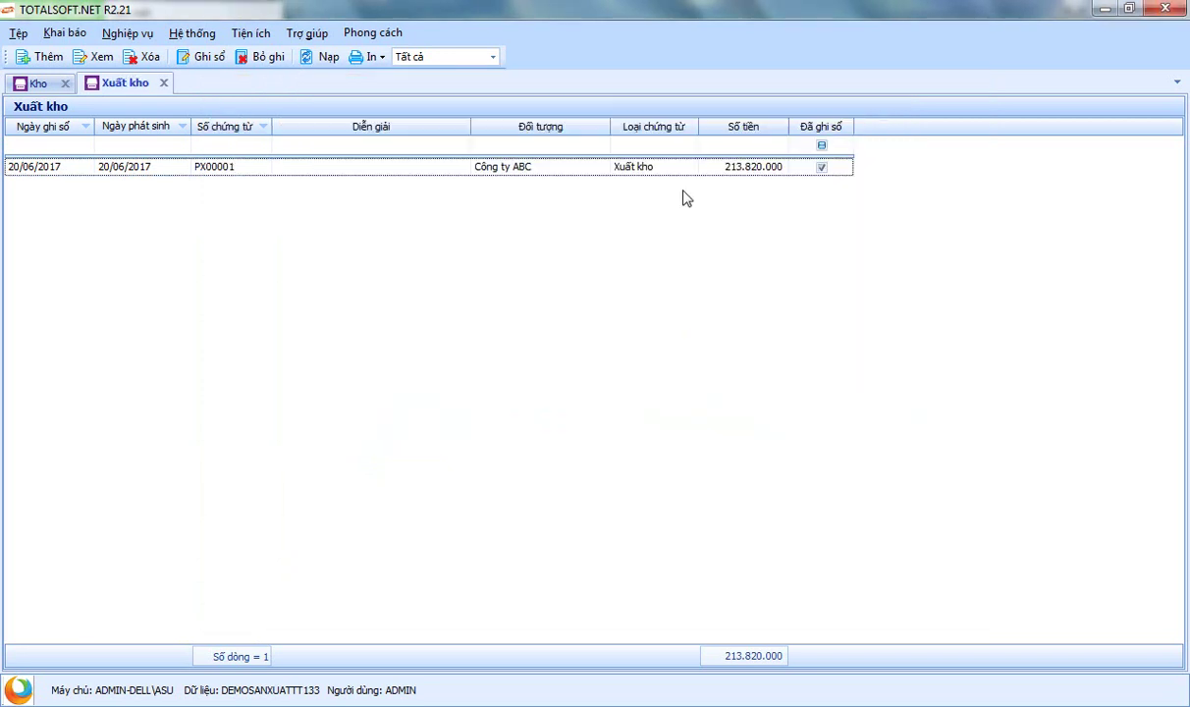
click(164, 84)
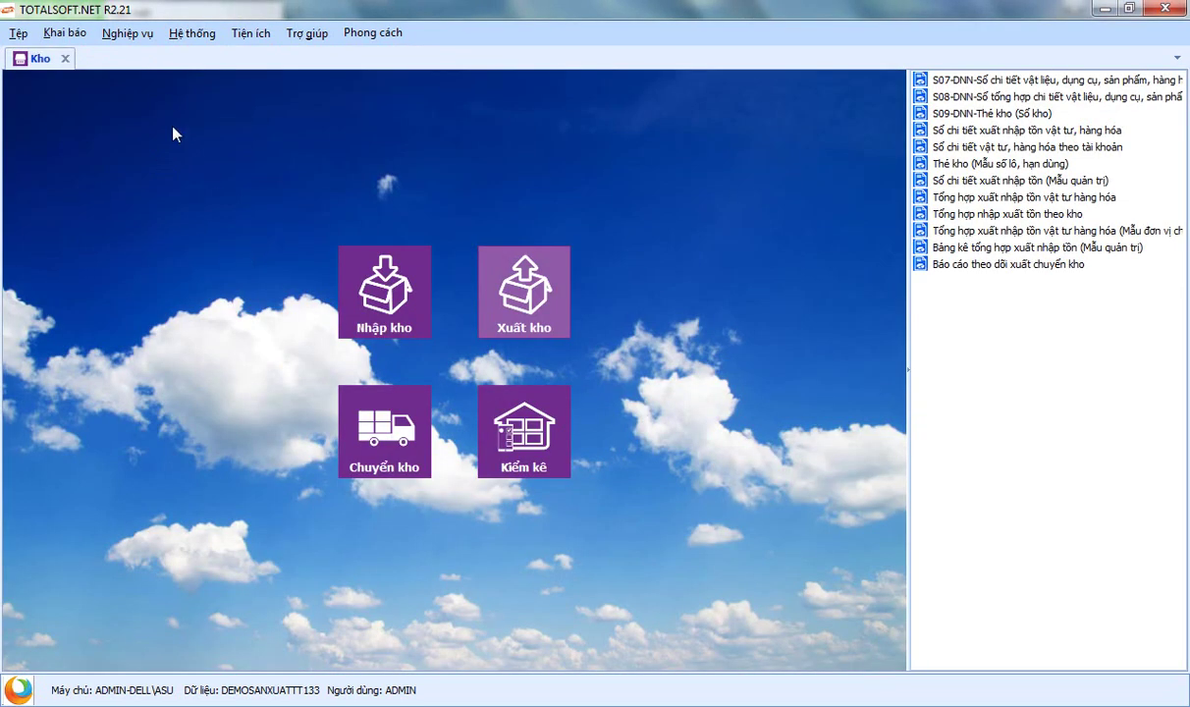
click(65, 59)
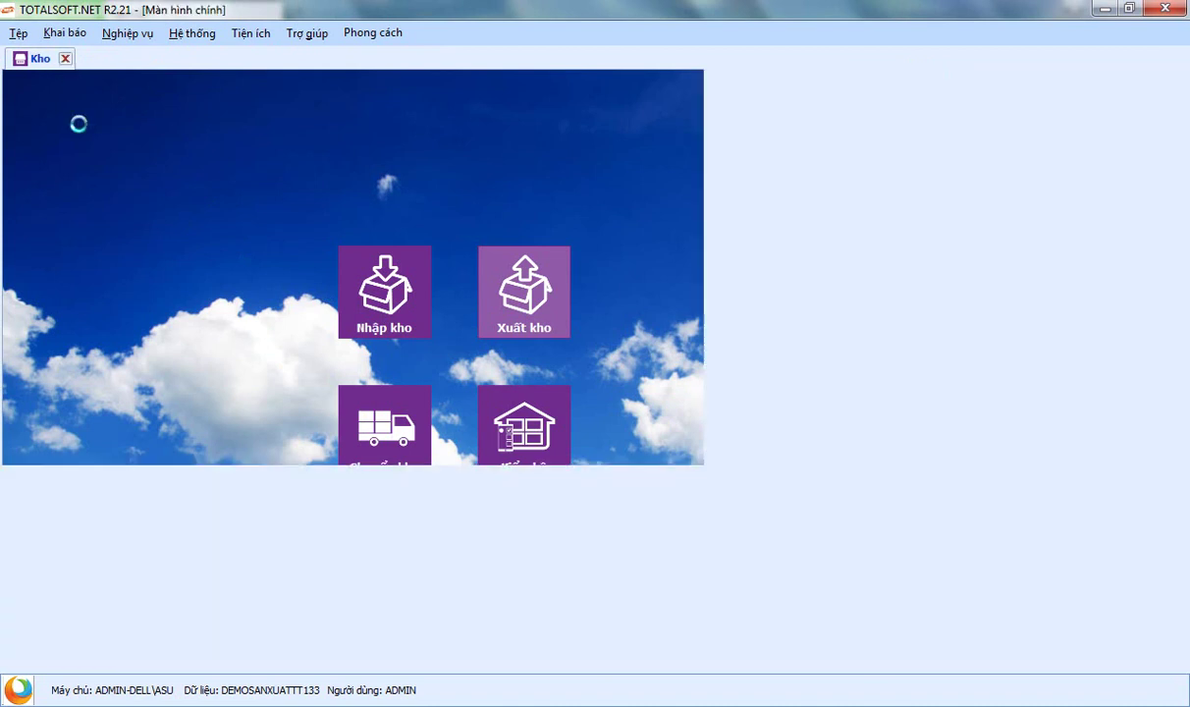
Review the production cost analysis report by cost object (Đối tượng THCP) for June 2017, account 154, and close the costing module
click(613, 355)
click(949, 319)
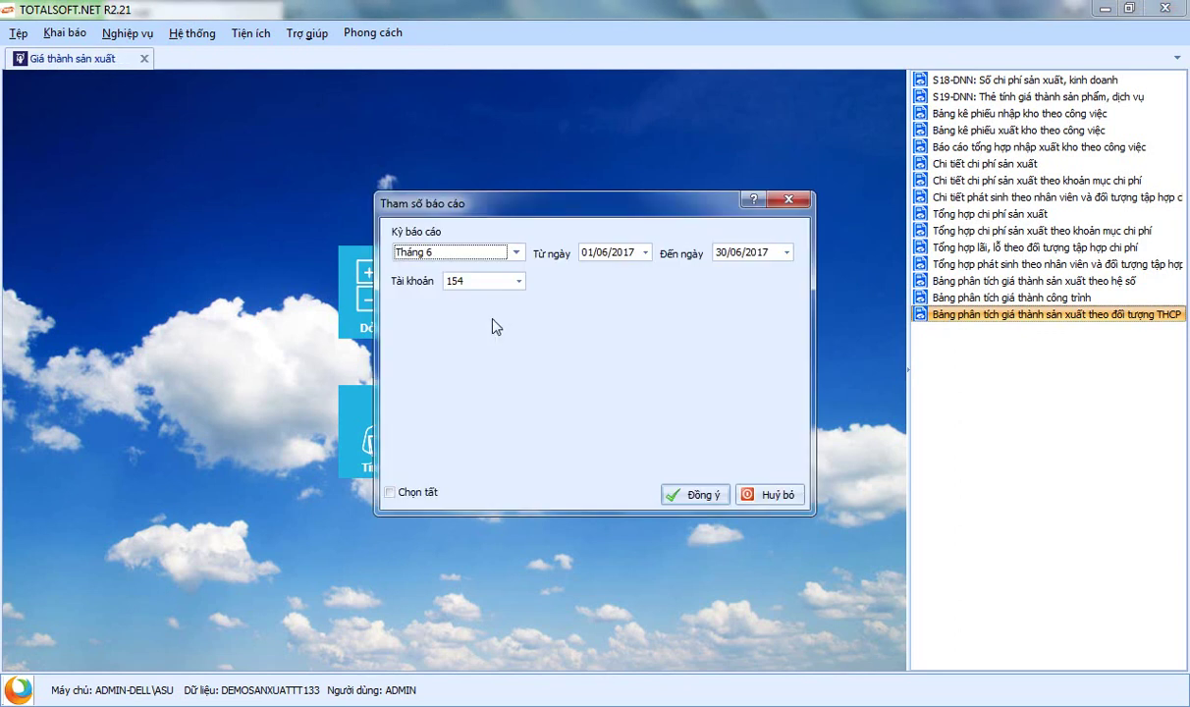
click(683, 494)
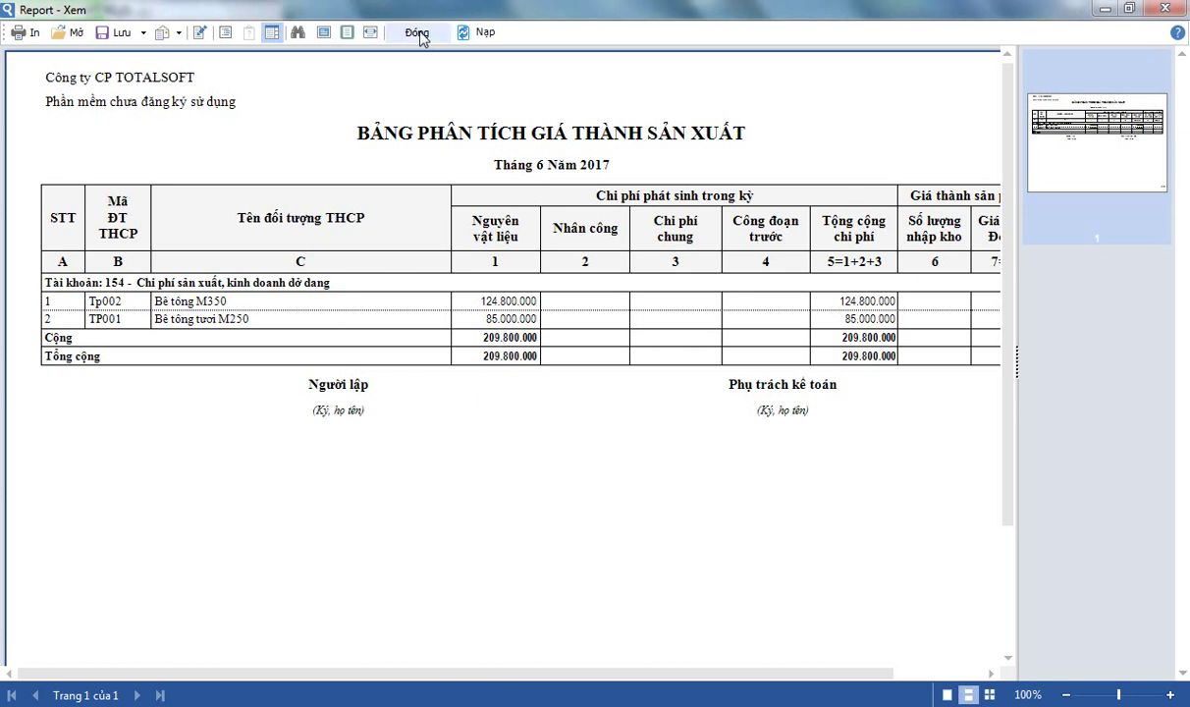
drag(436, 675, 633, 678)
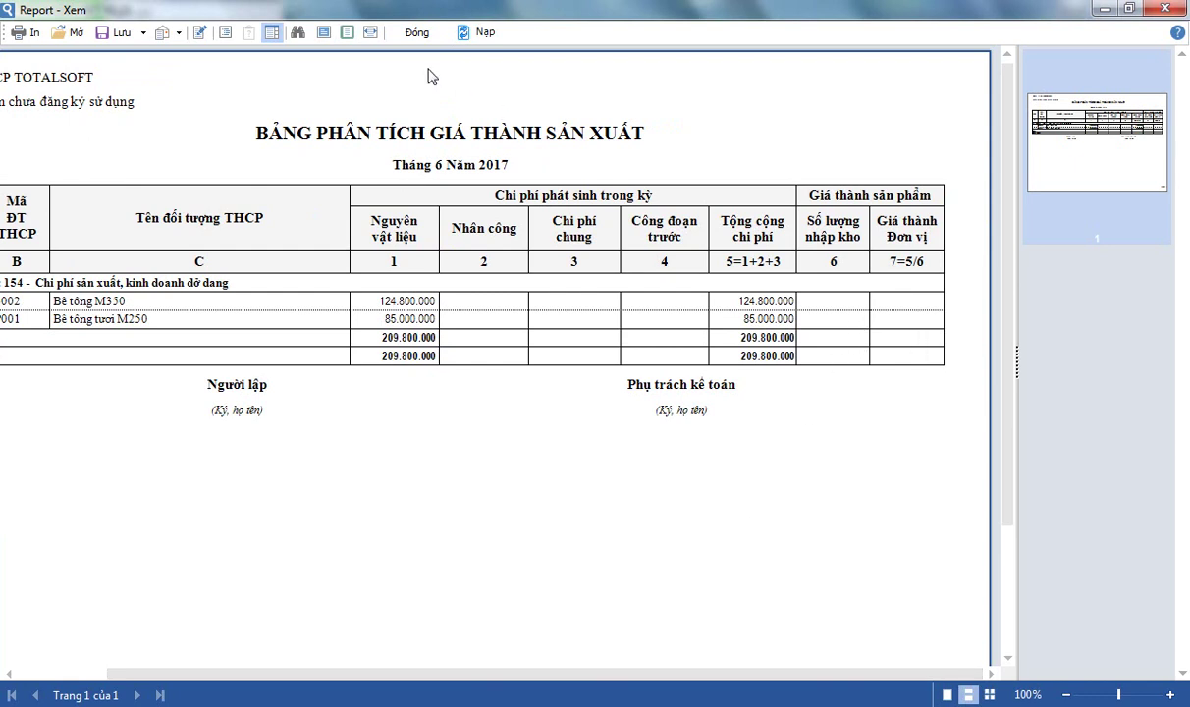
click(418, 34)
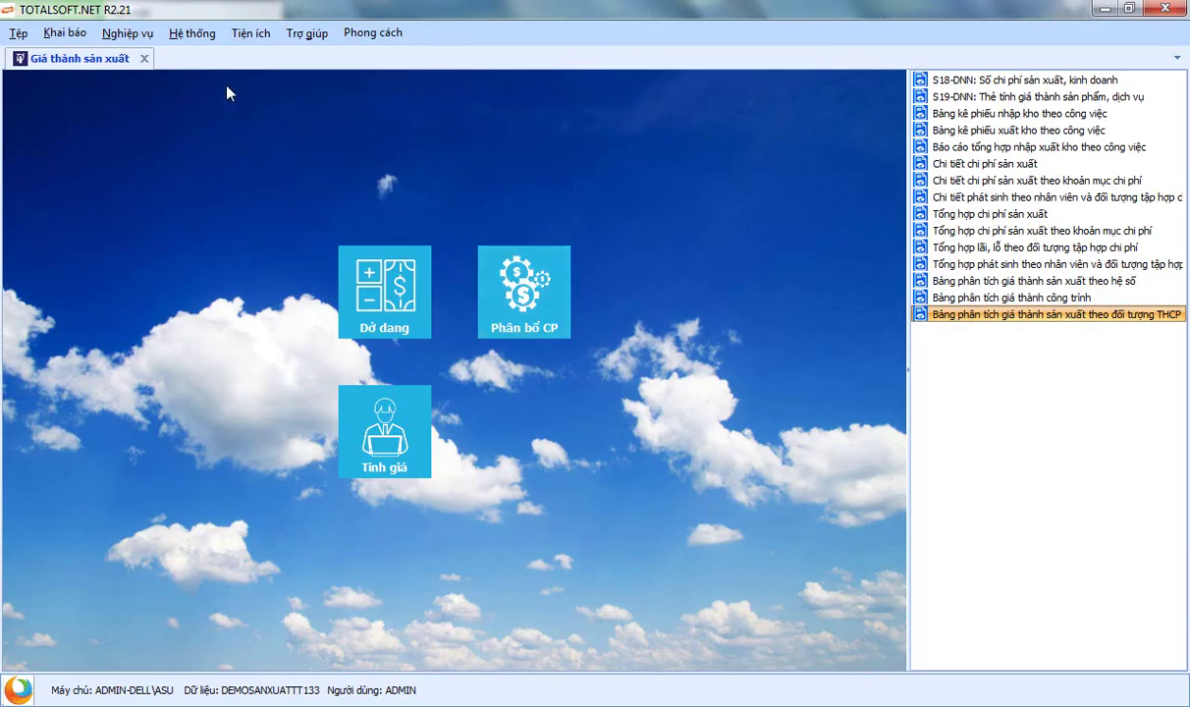
click(143, 59)
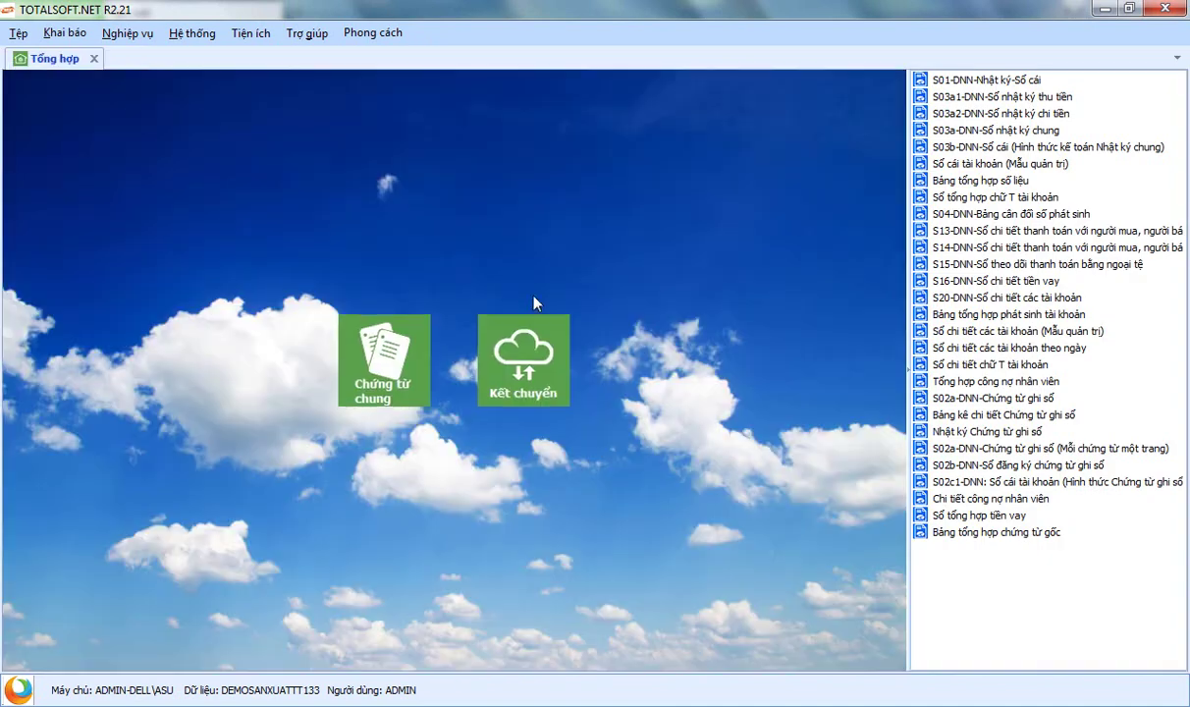
Create a new general voucher (Chứng từ chung) with the description "Hạch toán lương nhân công"
click(377, 355)
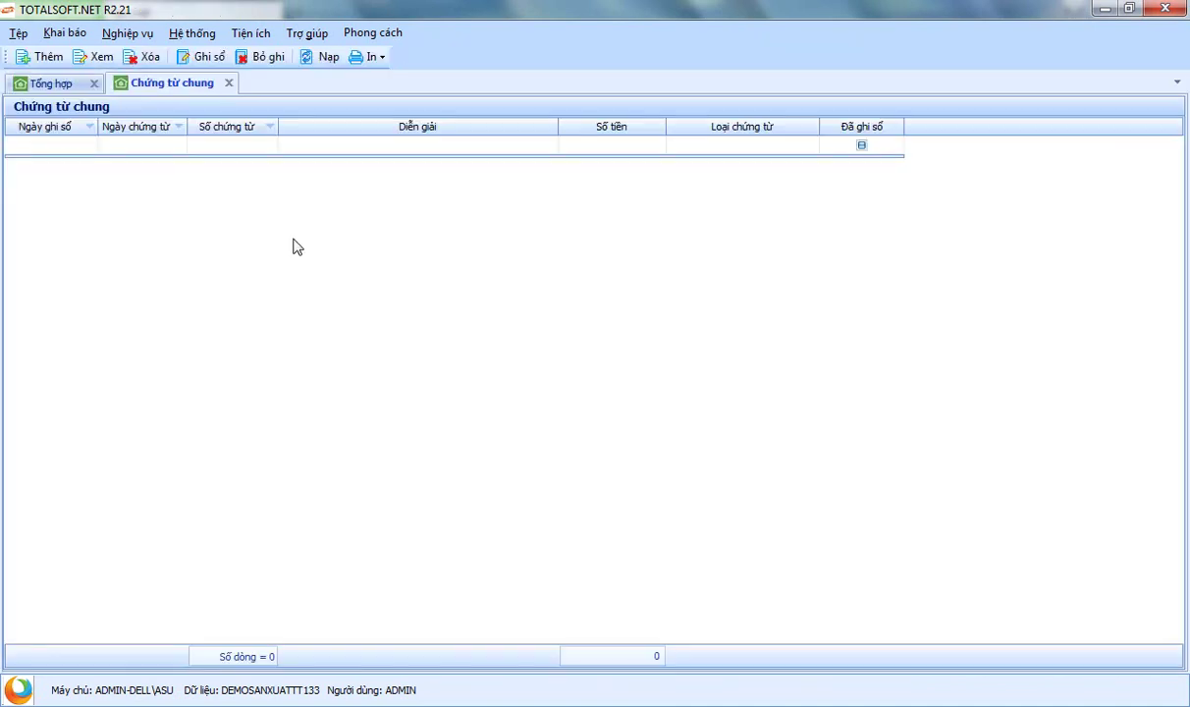
right_click(294, 241)
click(328, 247)
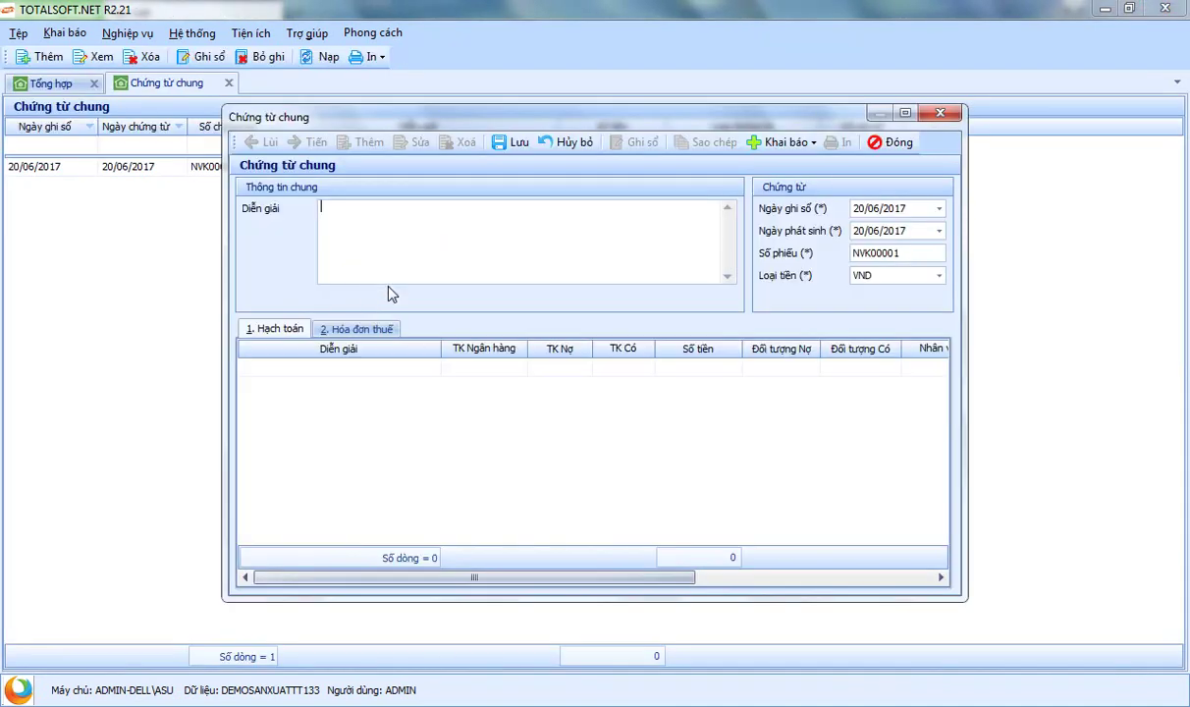
text(Hach toán)
text(lương nhân công)
key(Tab)
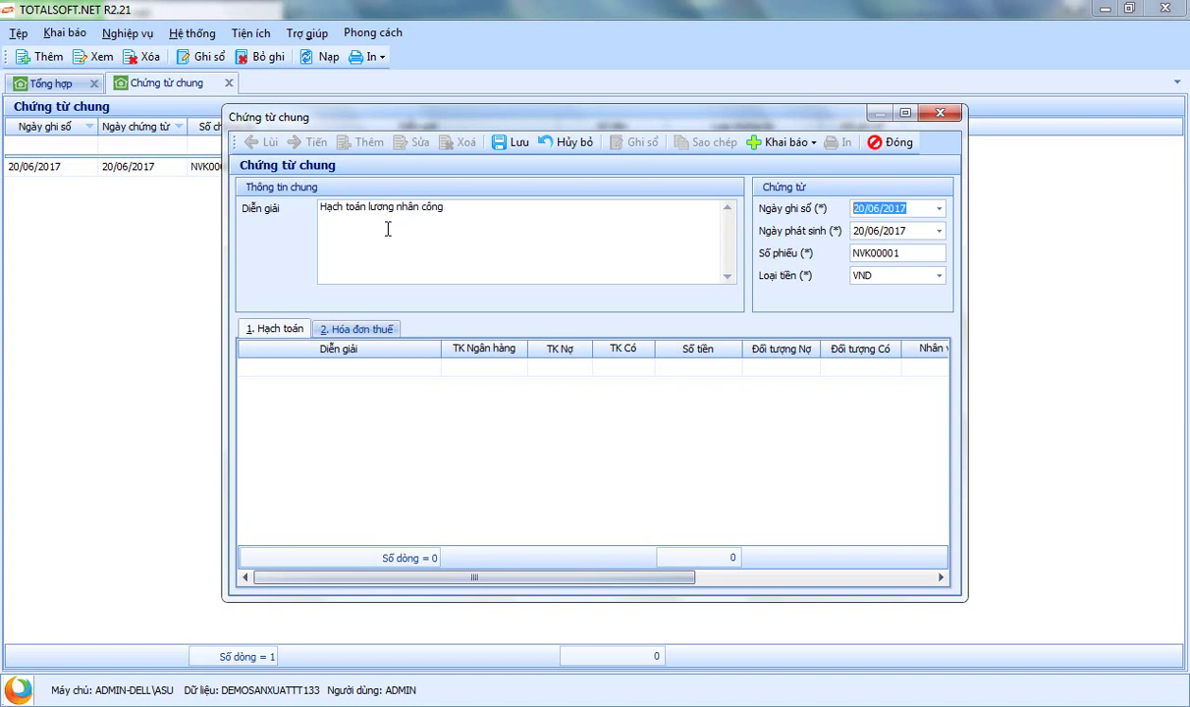
Add an accounting line for the labour wages with debit account 154 and credit account 334
key(Tab)
key(Tab)
key(Tab)
key(Tab)
key(Tab)
key(Tab)
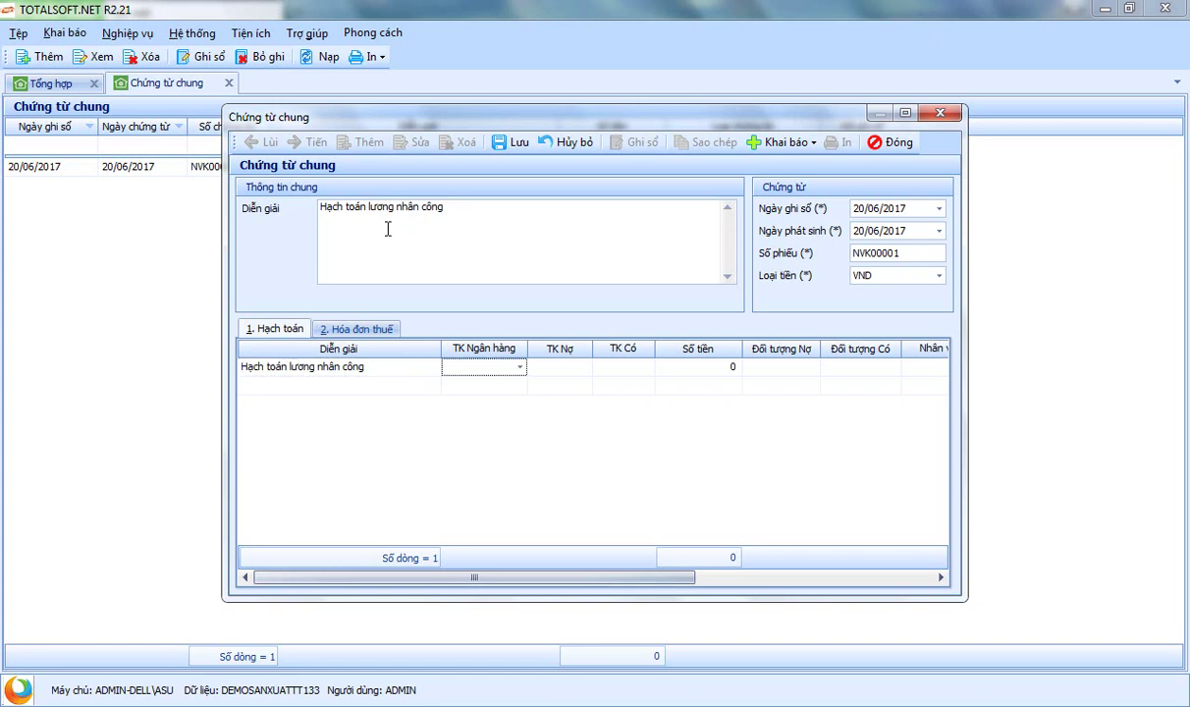
text(154)
key(Return)
key(Tab)
text(334)
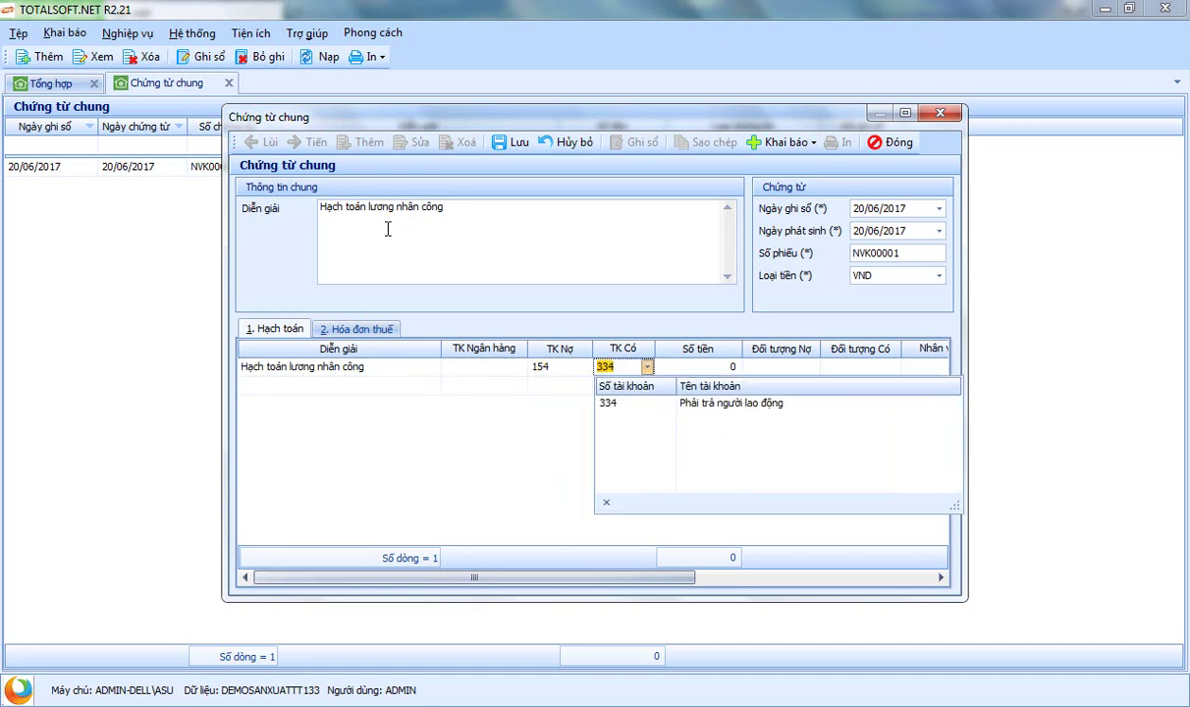
key(Return)
key(Tab)
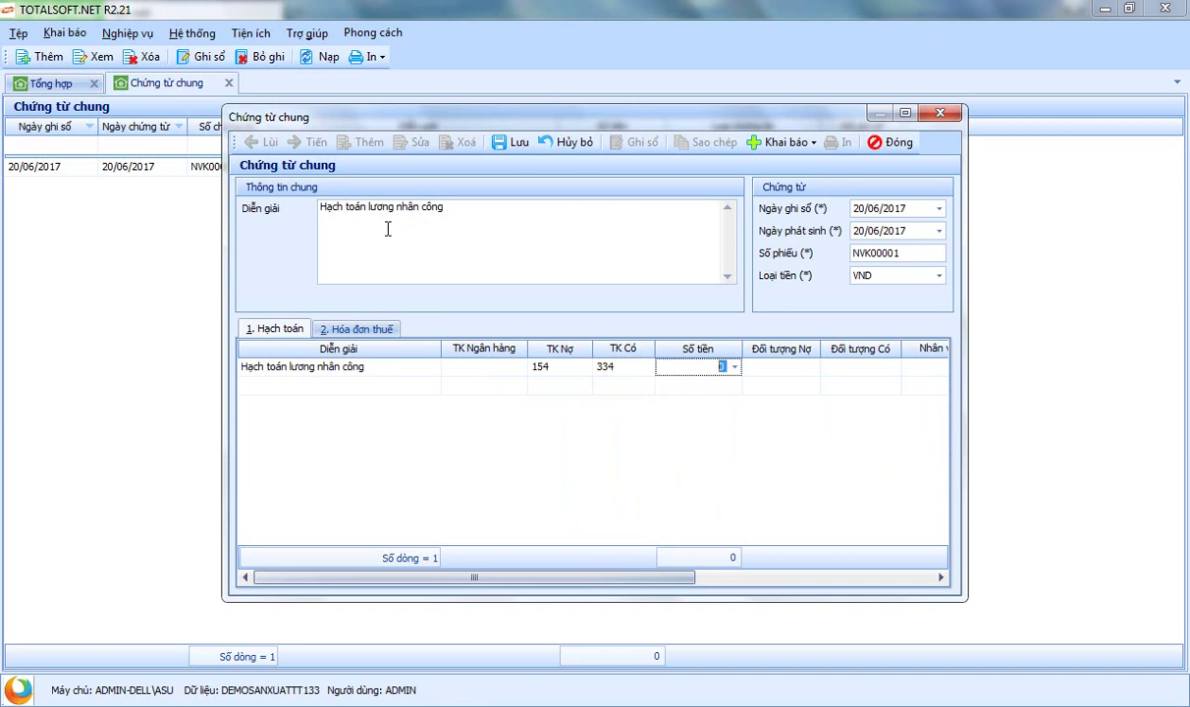
Set the wage line's amount to 25.000.000
text(2.500.000)
key(Tab)
key(Tab)
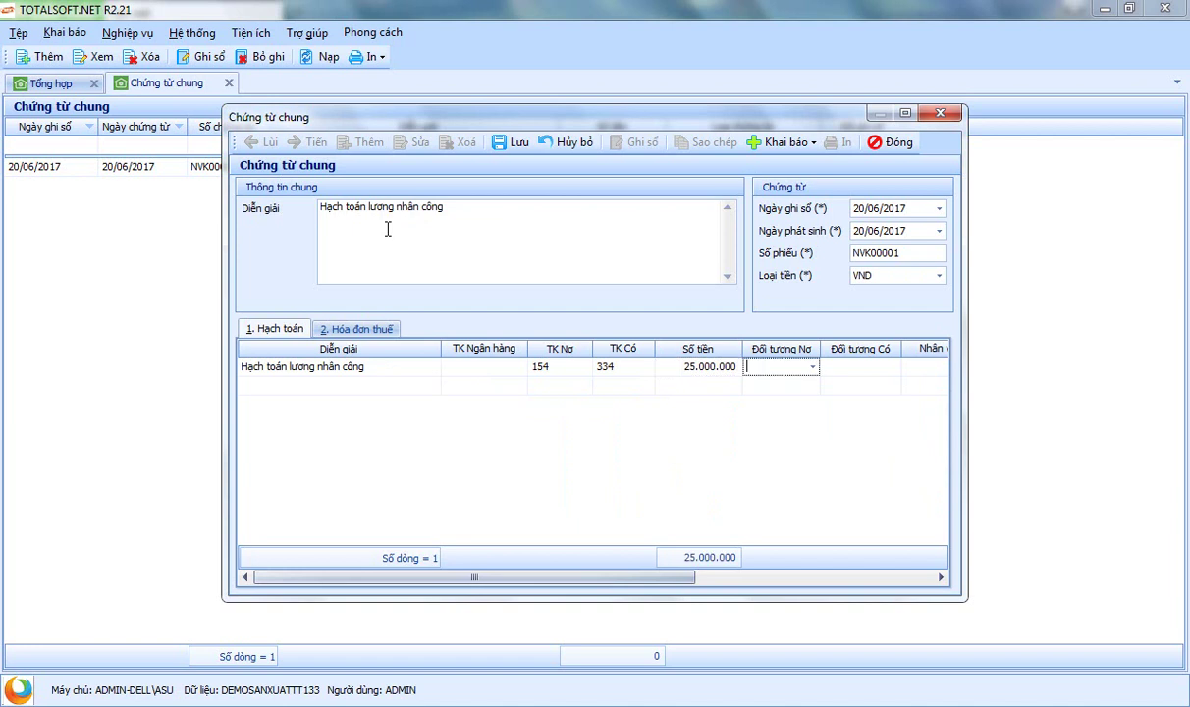
Assign the cost item NCTT (Chi phí nhân công trực tiếp) to the labour wage line
drag(687, 577, 866, 579)
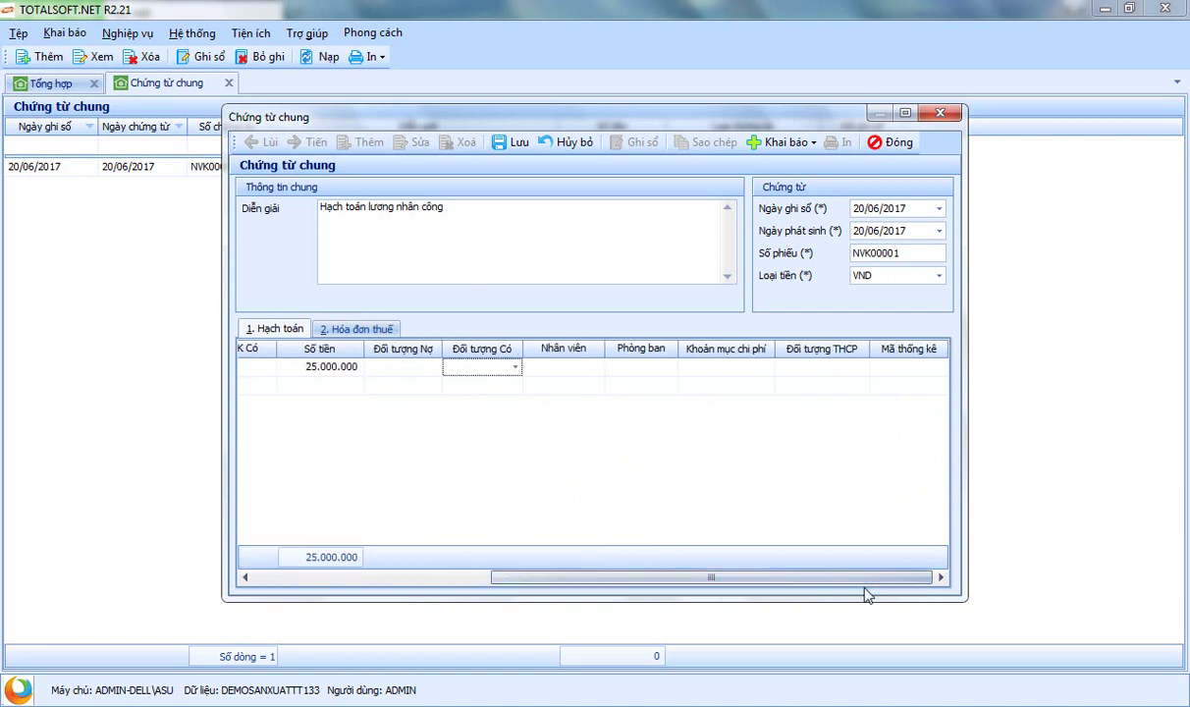
click(693, 366)
click(767, 366)
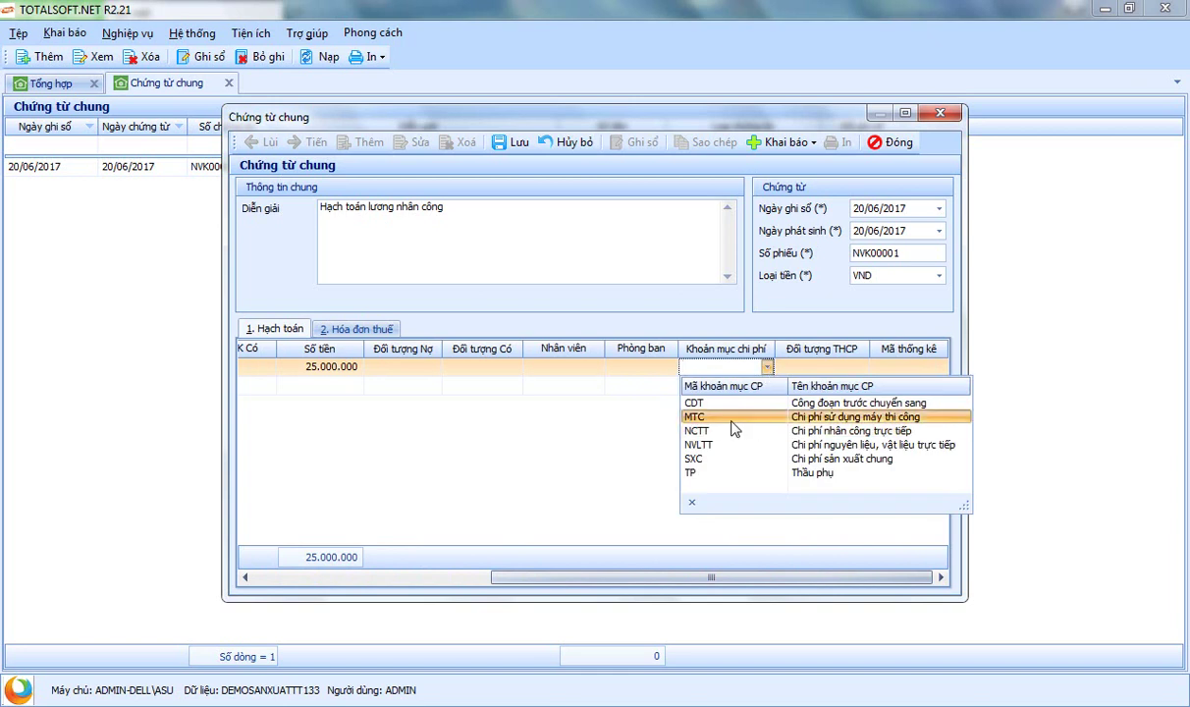
click(732, 432)
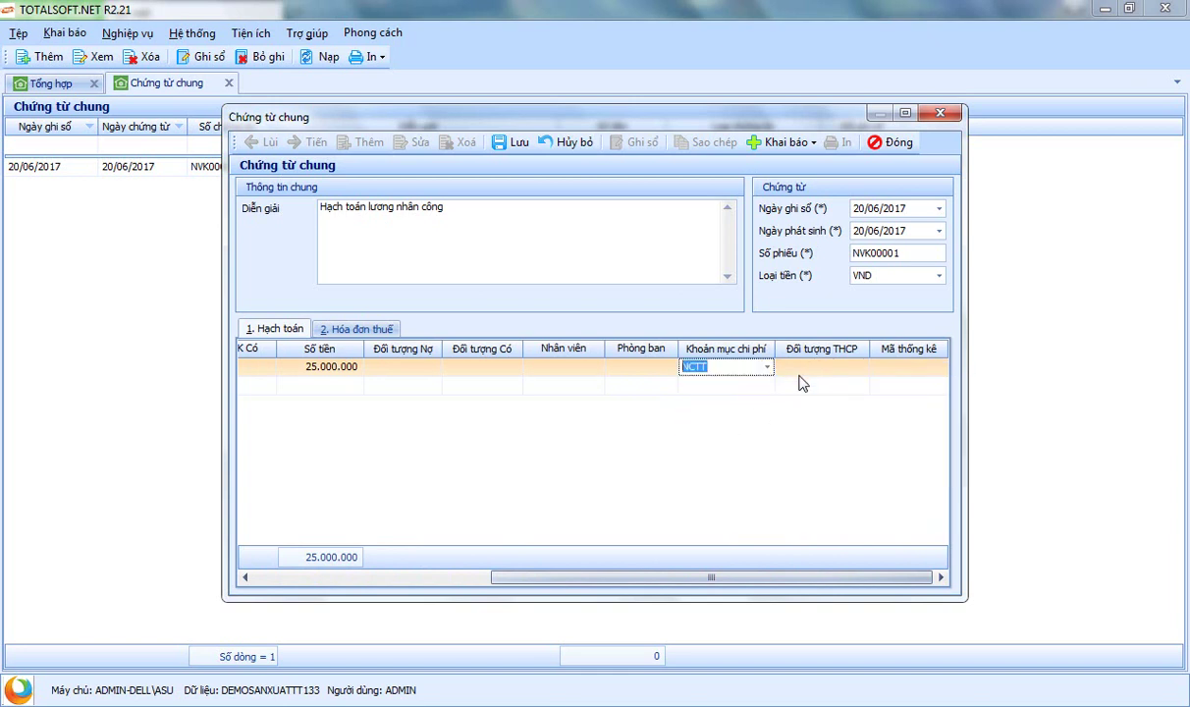
Save the labour wage voucher and close the general accounting module (Tổng hợp)
drag(712, 580, 459, 581)
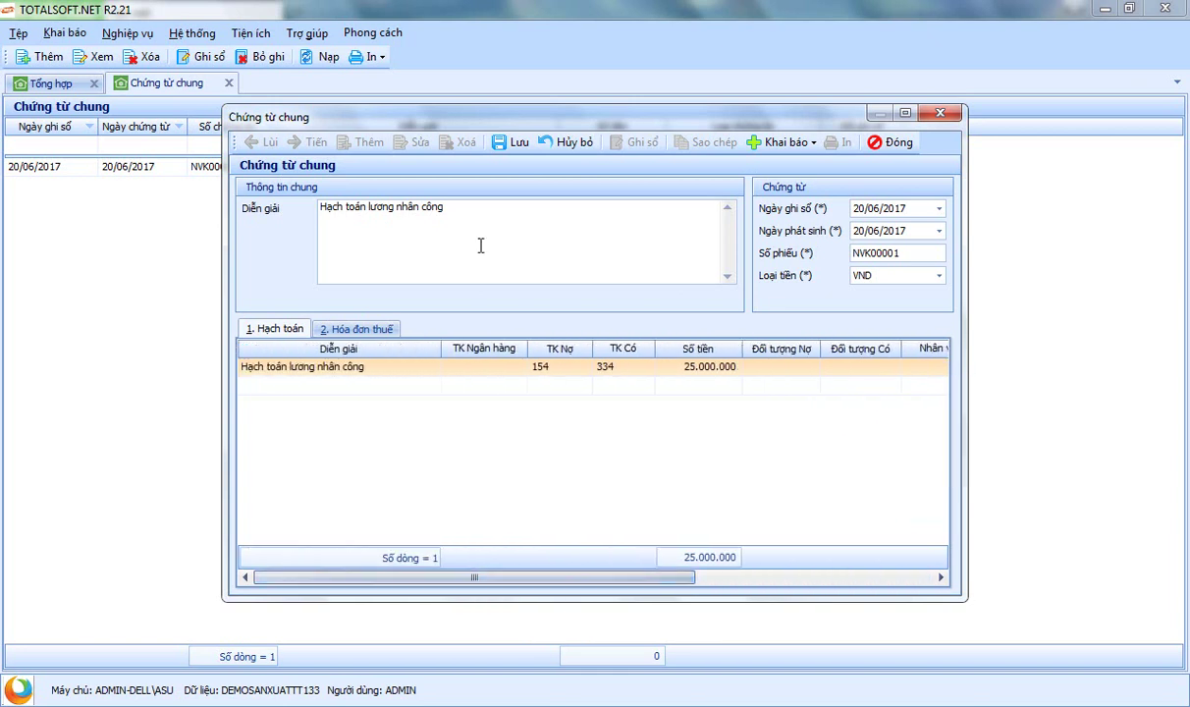
click(517, 142)
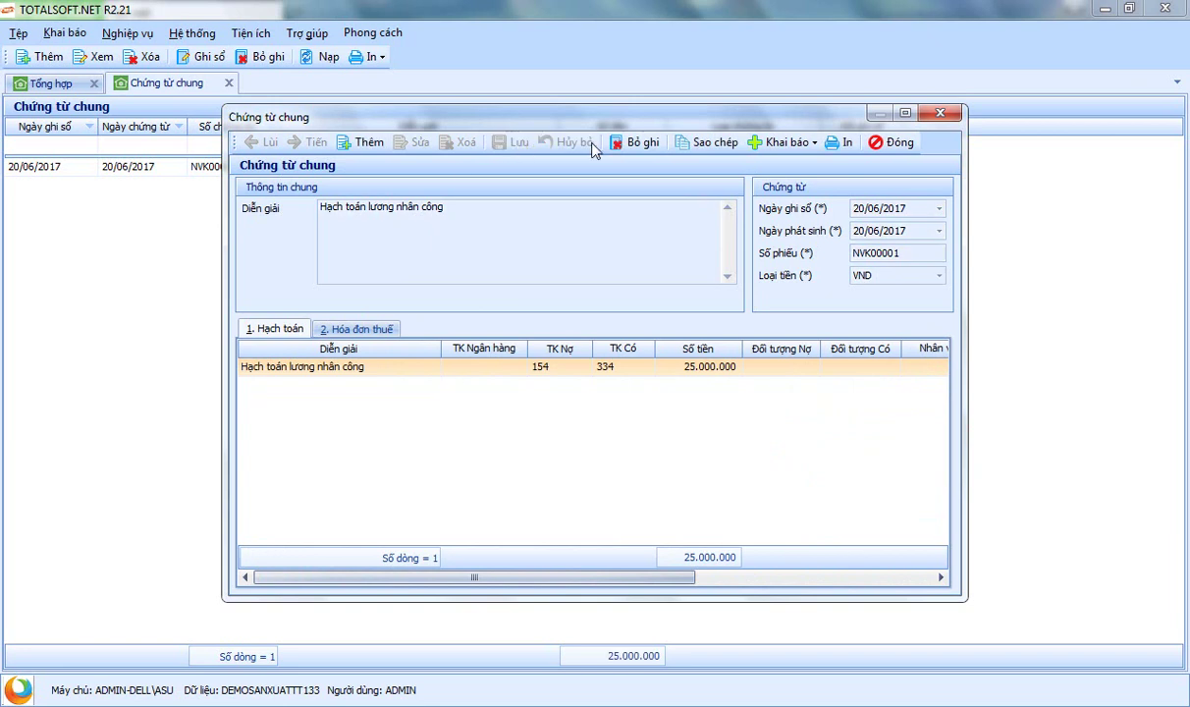
click(891, 144)
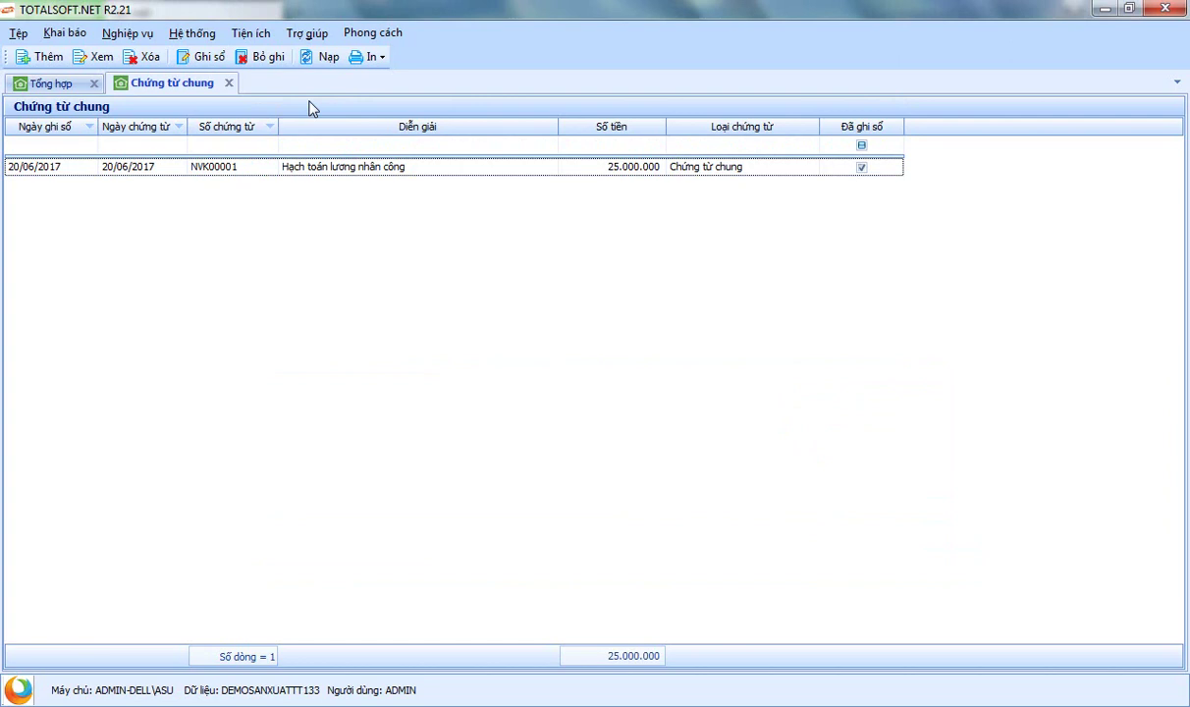
click(227, 82)
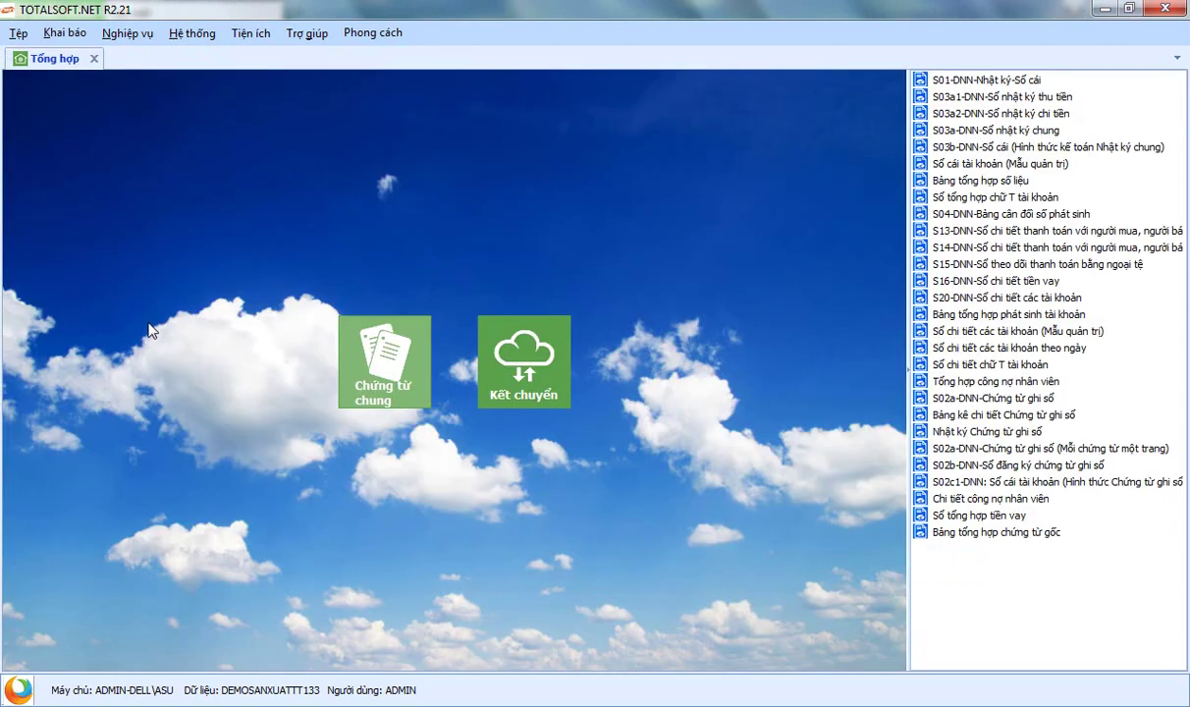
click(94, 60)
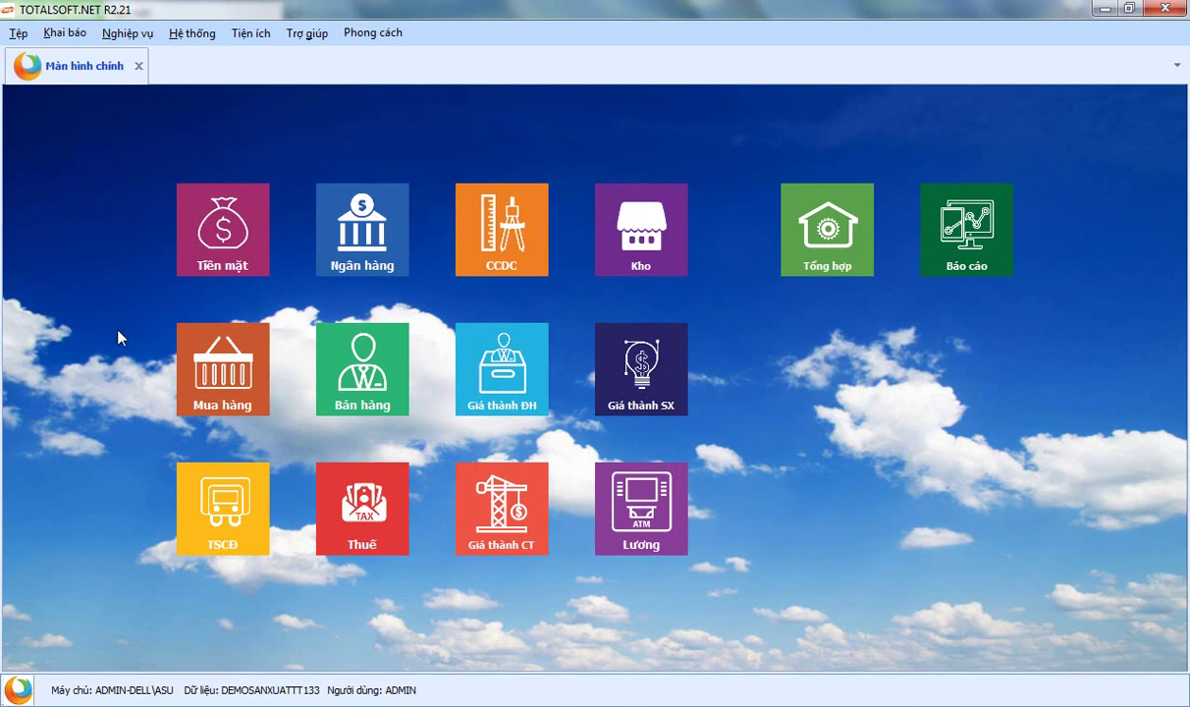
Create a new warehouse receipt (Nhập kho) in the warehouse module with Công ty ABC as the party
click(663, 250)
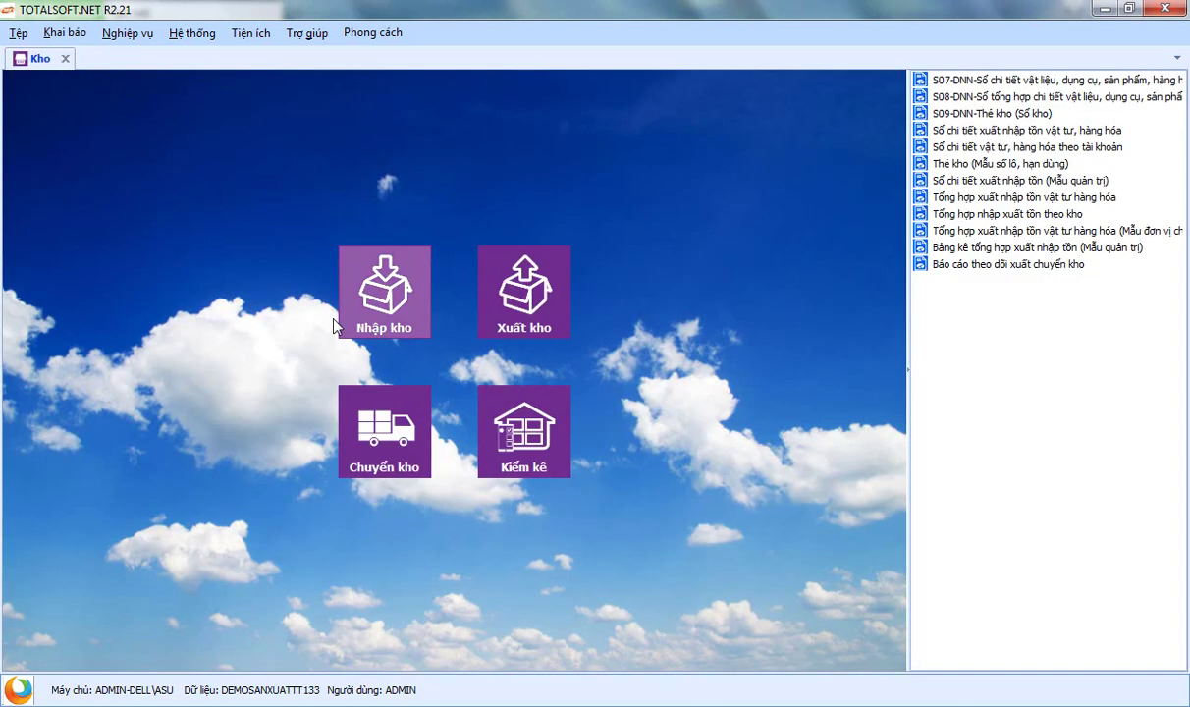
click(385, 275)
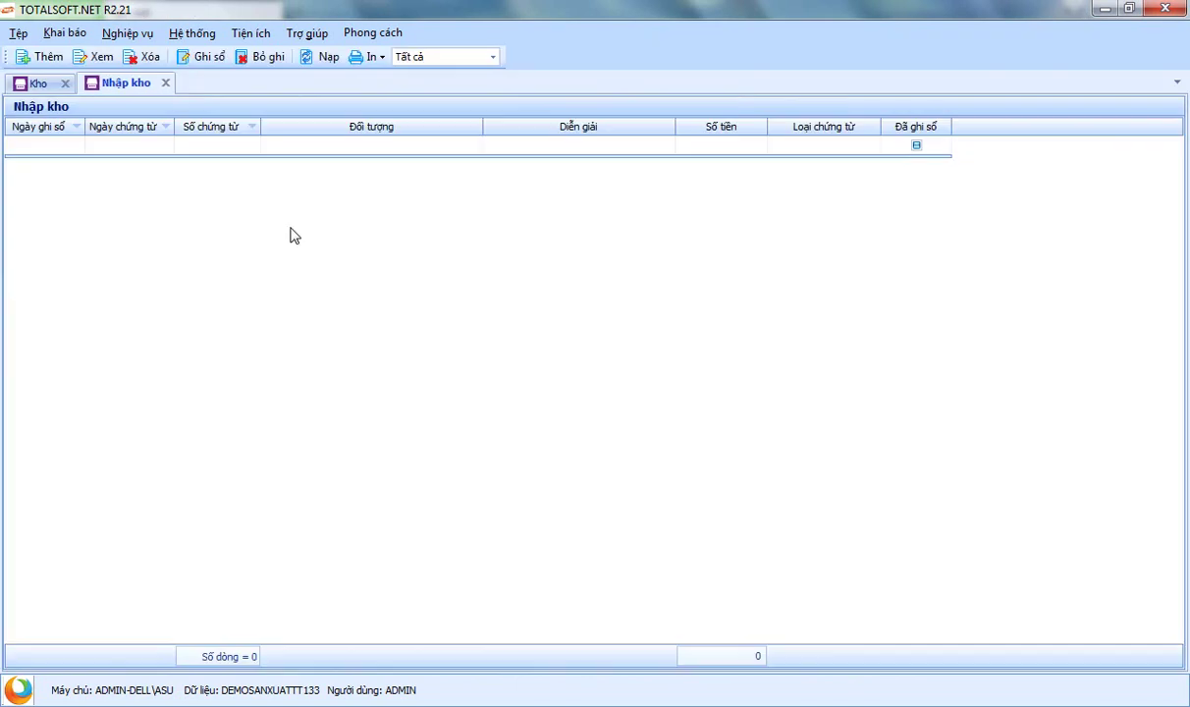
right_click(290, 236)
click(312, 236)
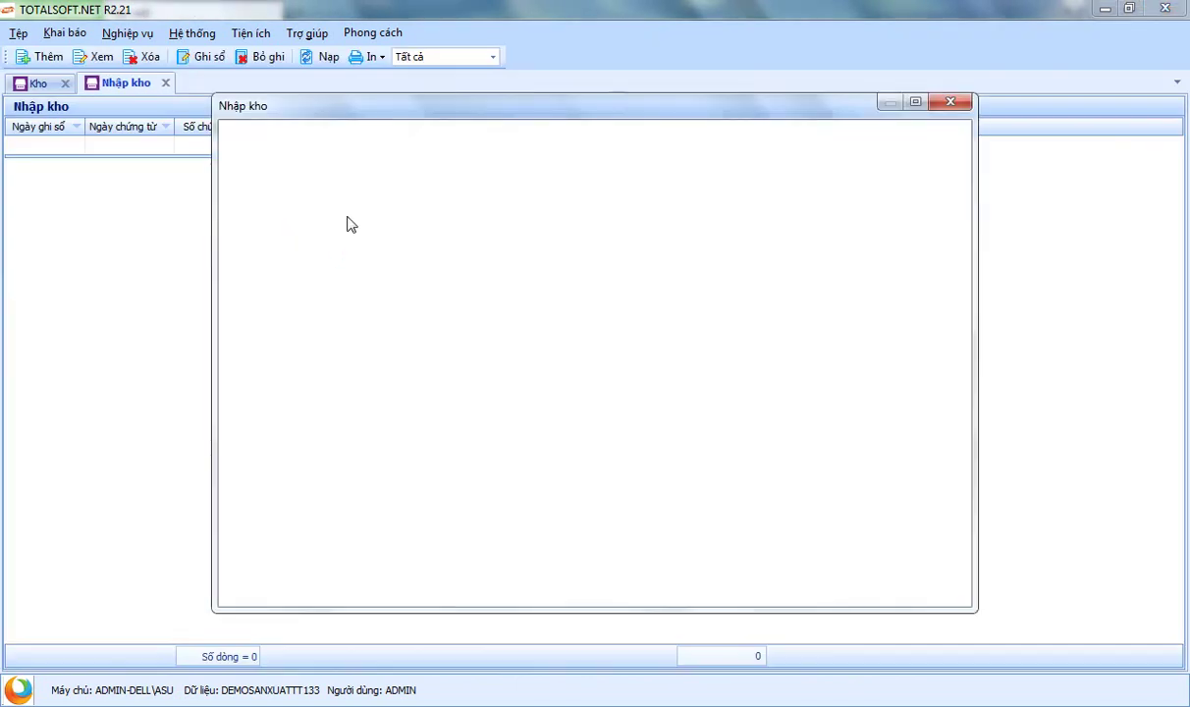
click(408, 197)
click(411, 260)
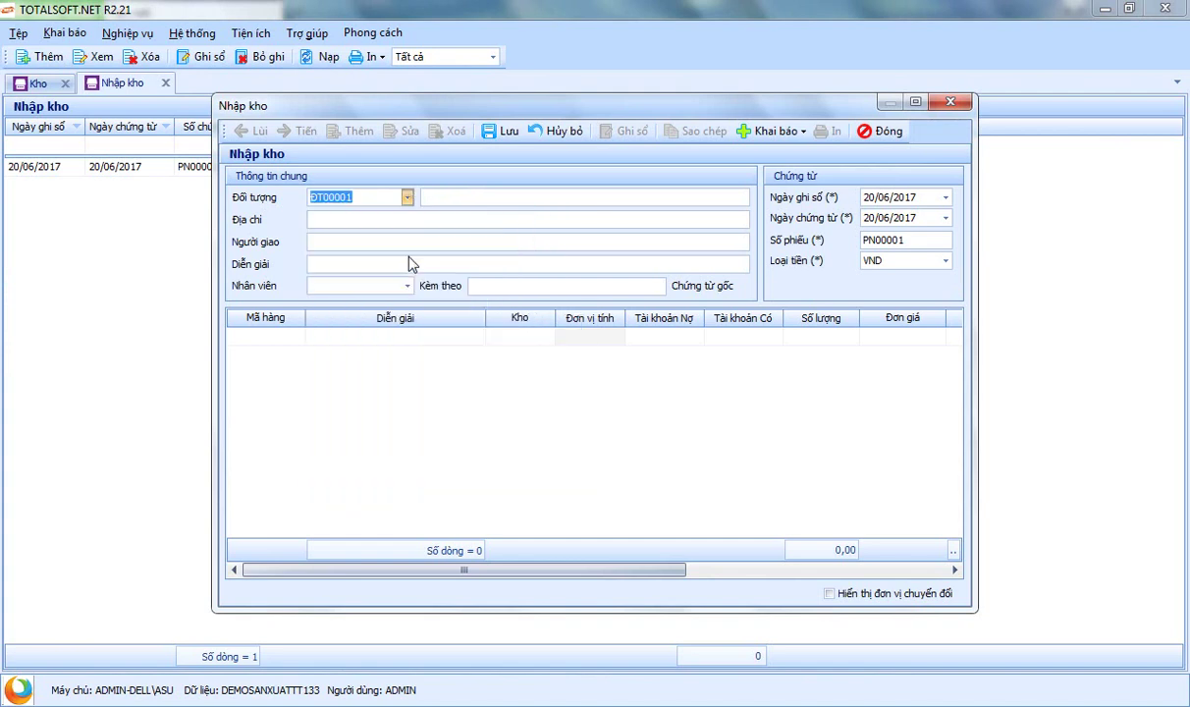
Add a receipt line for product TP001 (Bê tông tươi M250) into warehouse 155 (Thành phẩm)
click(299, 336)
click(297, 337)
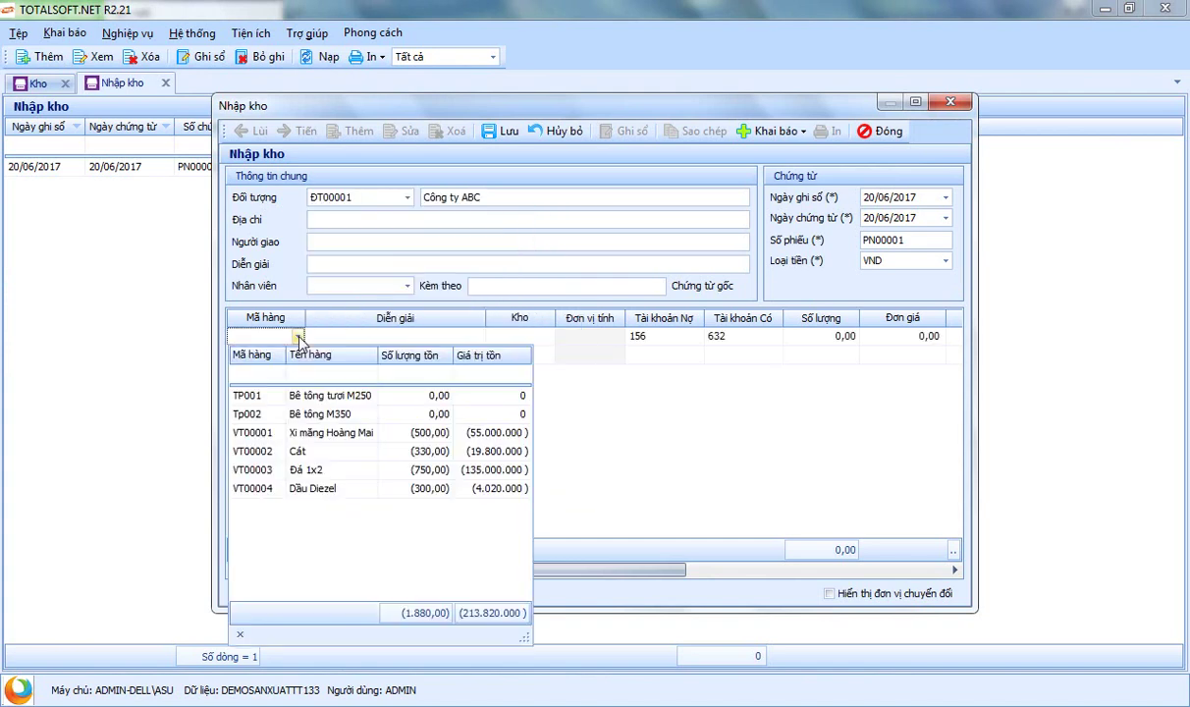
click(302, 395)
key(Return)
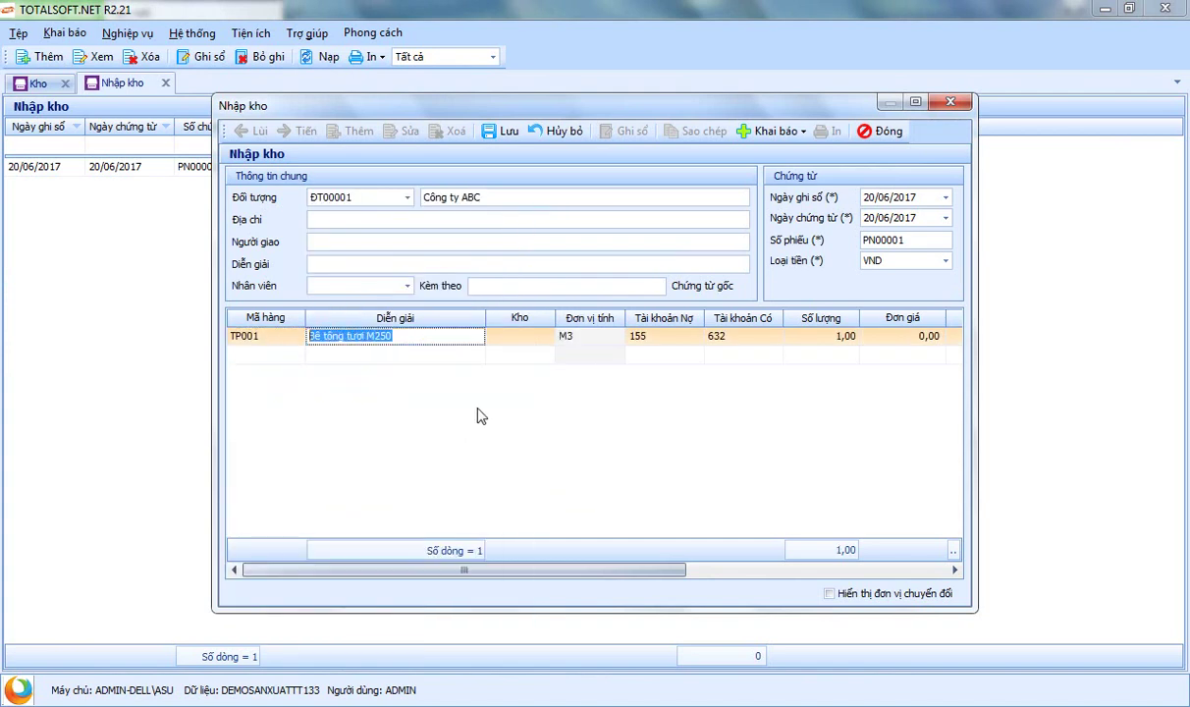
key(Return)
click(546, 336)
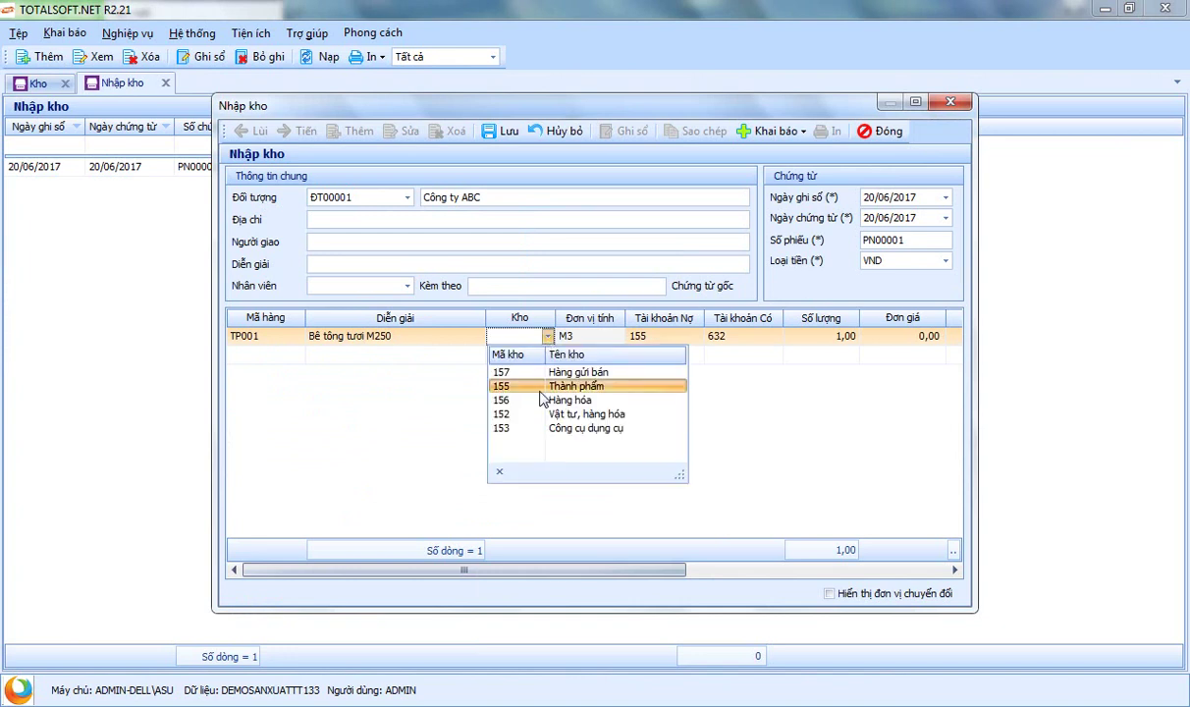
click(530, 391)
key(Return)
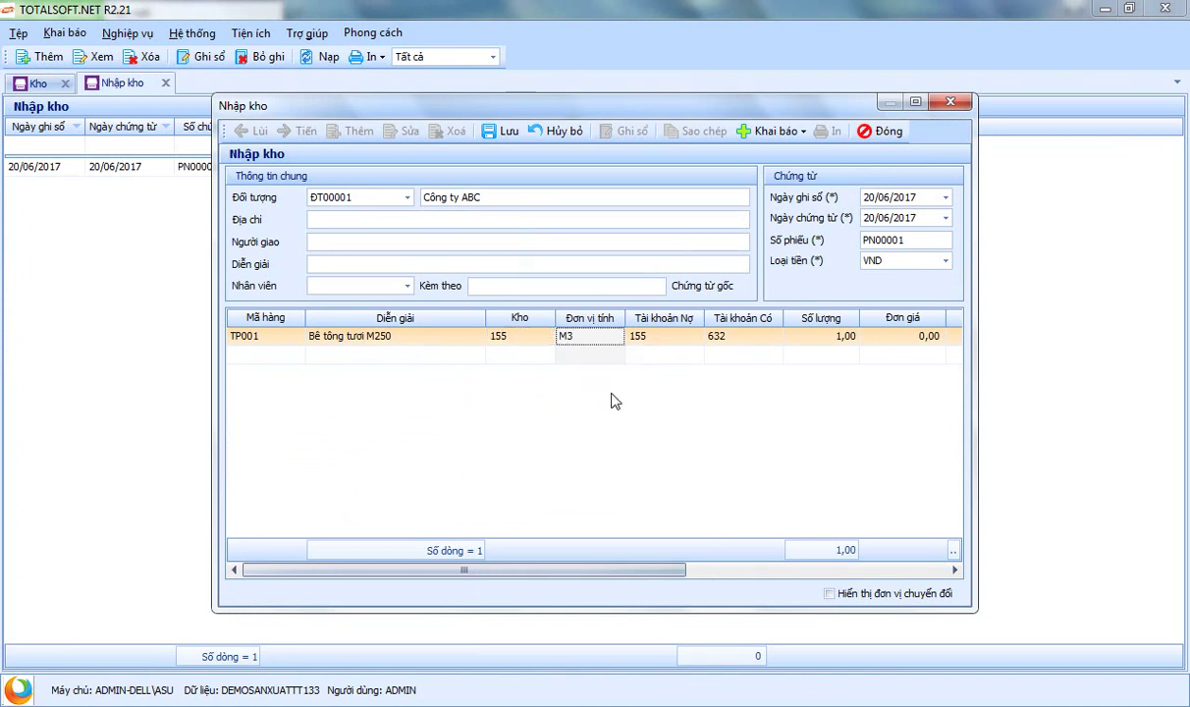
key(Return)
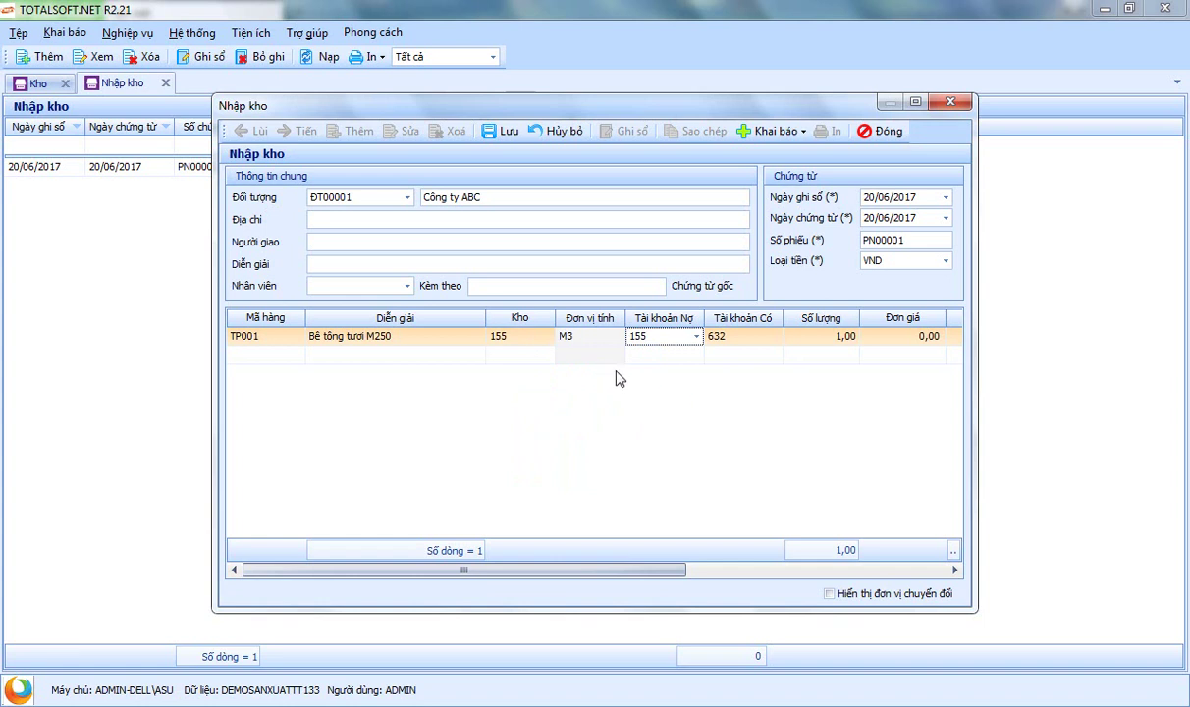
Set the credit account of the TP001 receipt line to 154
key(Return)
text(154)
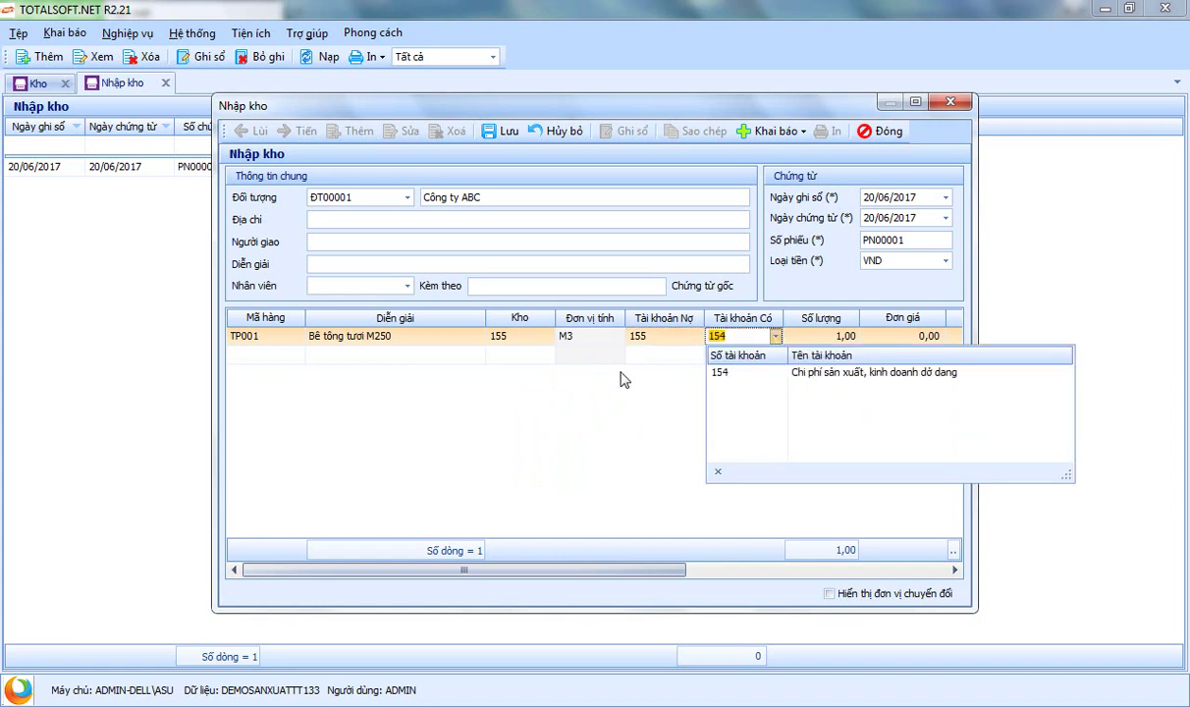
key(Return)
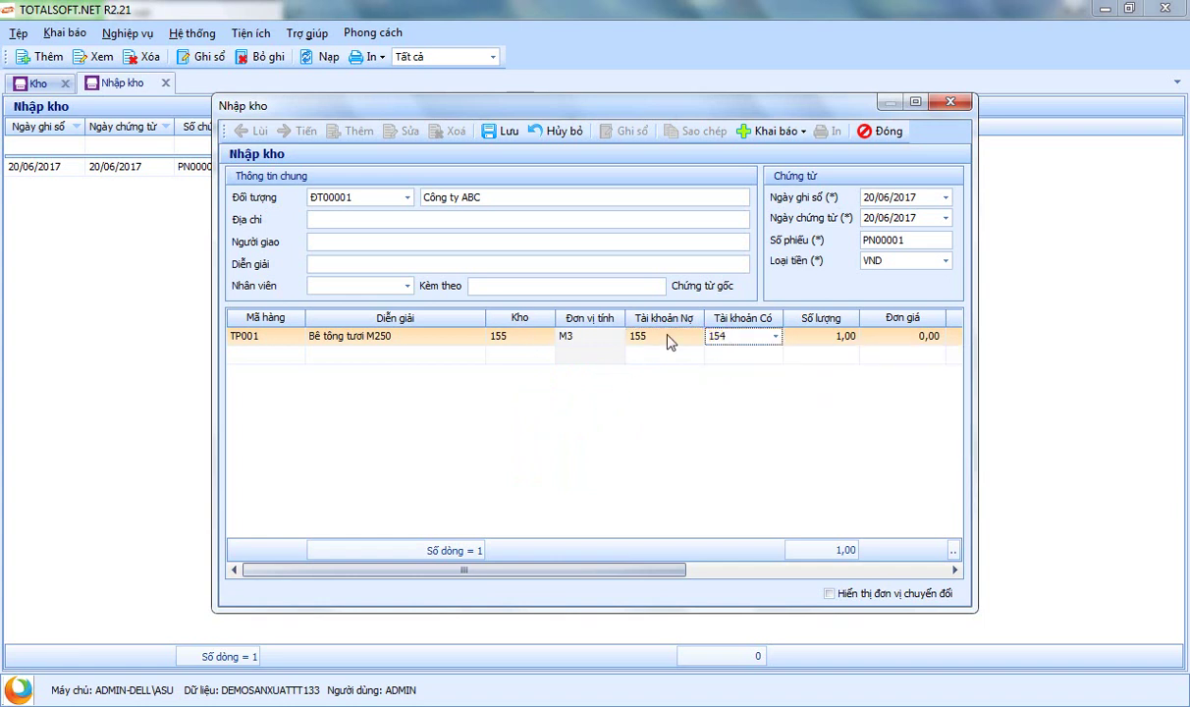
Set the received quantity of TP001 to 300
mouse_move(614, 564)
mouse_down()
mouse_move(867, 583)
mouse_move(604, 574)
mouse_up()
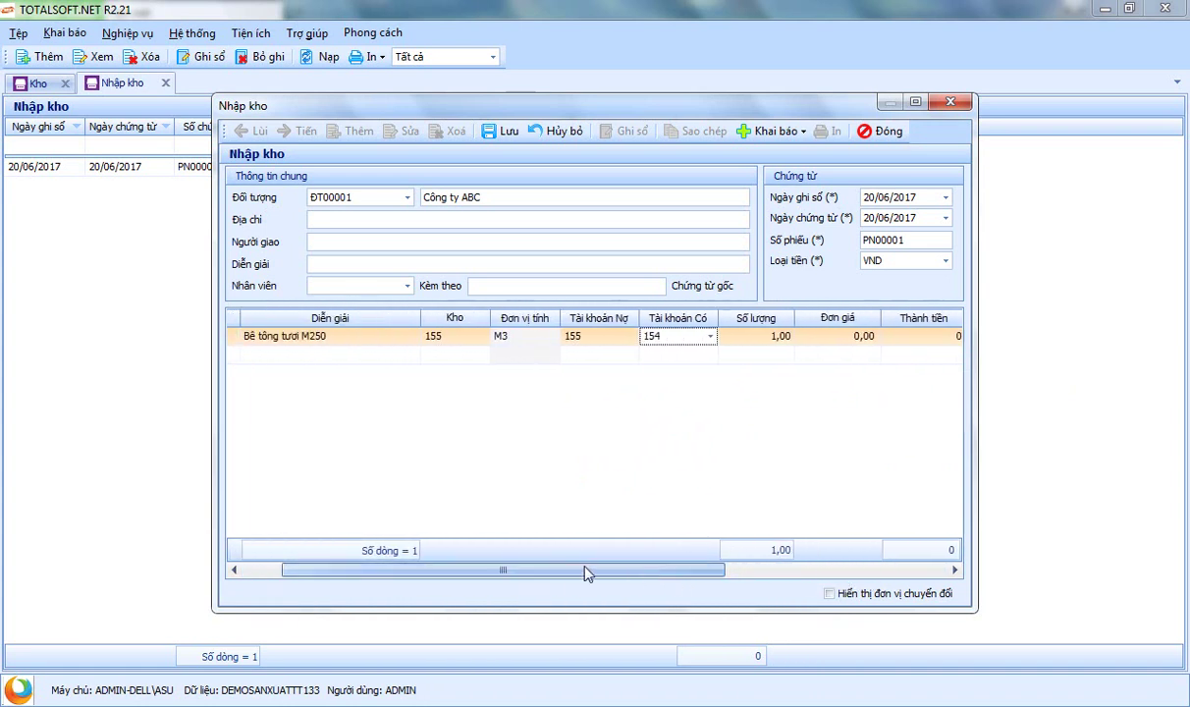
mouse_move(521, 573)
mouse_down()
mouse_move(545, 576)
mouse_move(445, 573)
mouse_move(774, 581)
mouse_move(502, 570)
mouse_up()
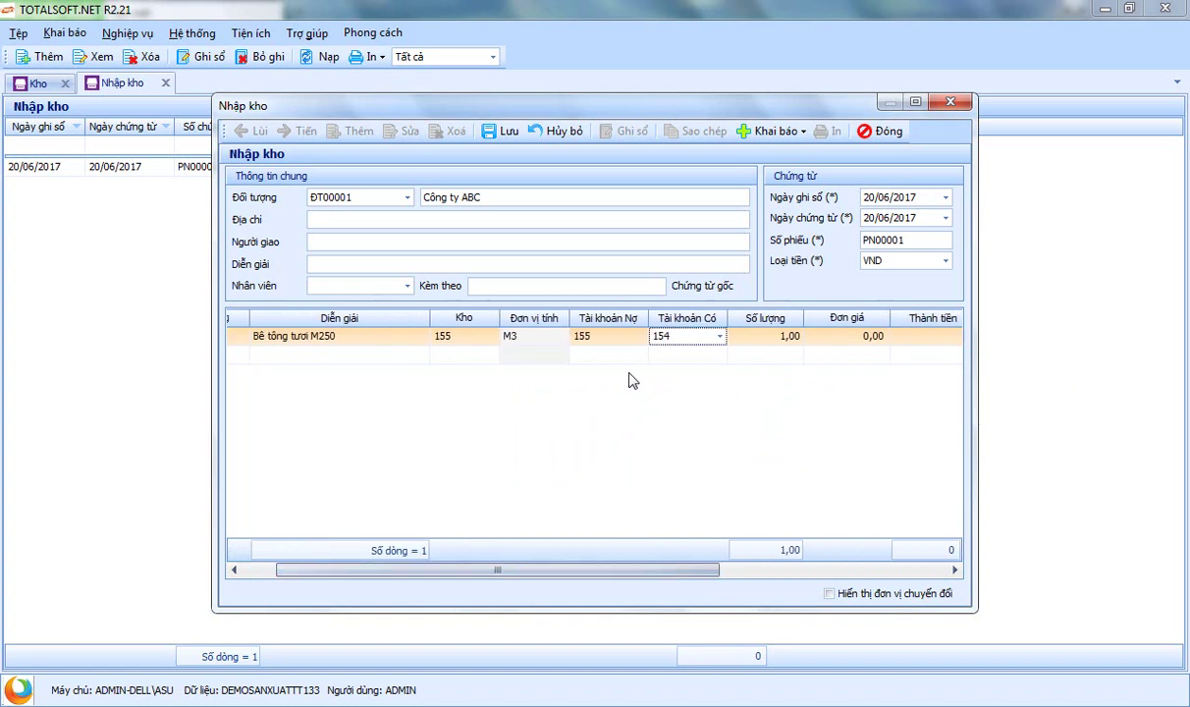
click(743, 337)
double_click(771, 334)
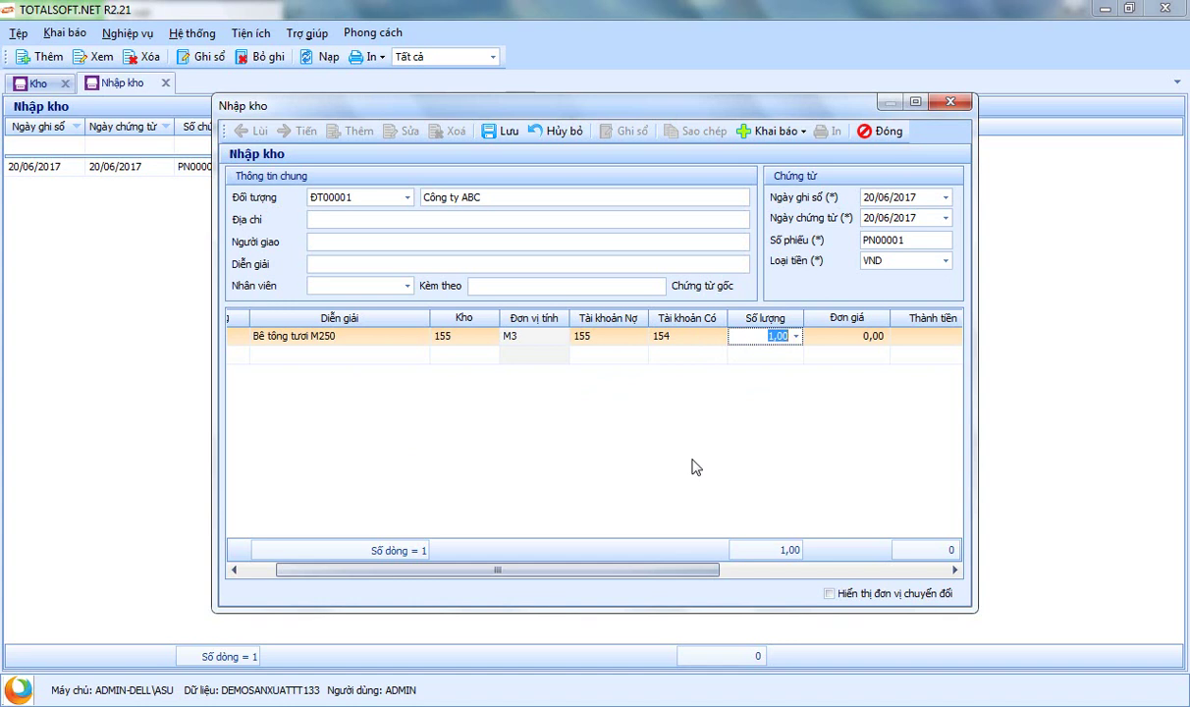
text(300)
key(Tab)
Add a second receipt line for product Tp002 (Bê tông M350) with credit account 154
drag(662, 569, 539, 584)
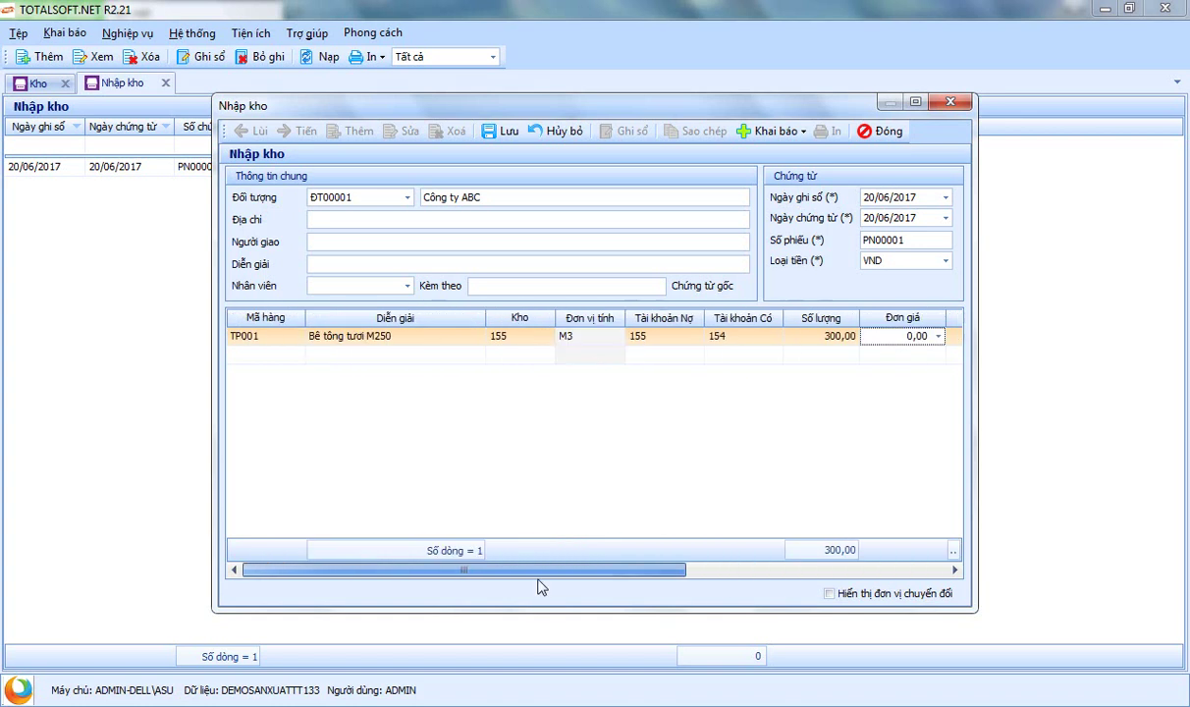
click(285, 354)
click(298, 355)
click(285, 431)
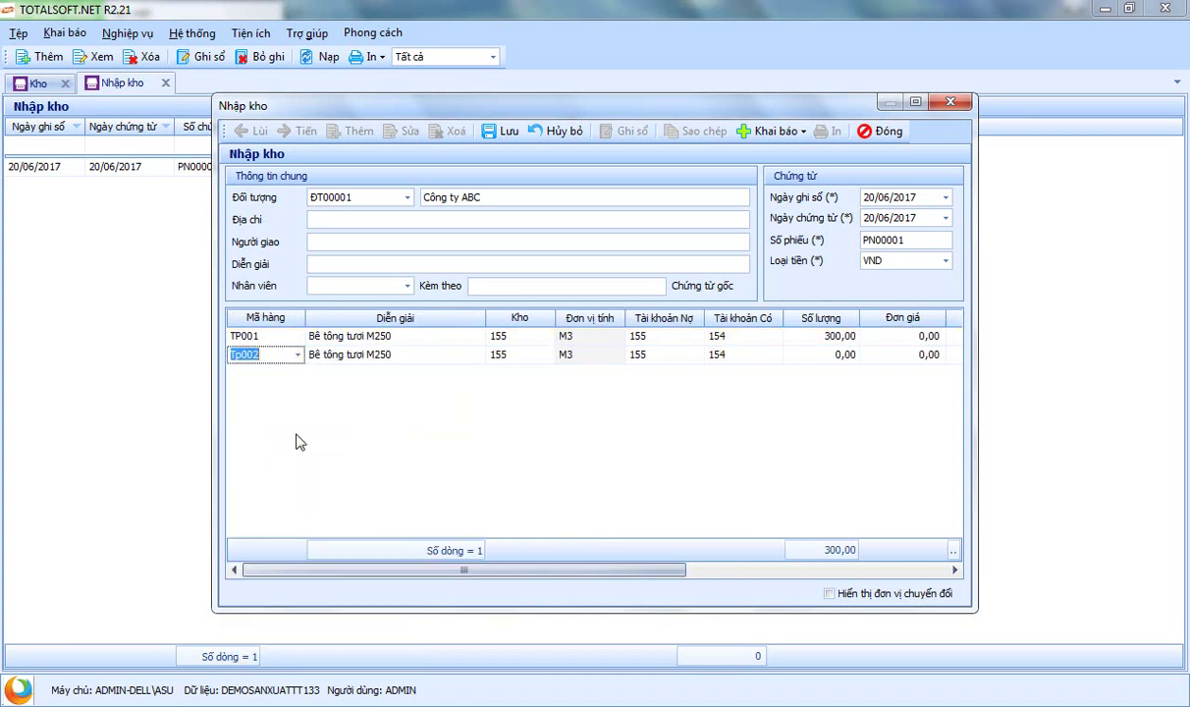
key(Tab)
key(Tab)
key(Tab)
key(Tab)
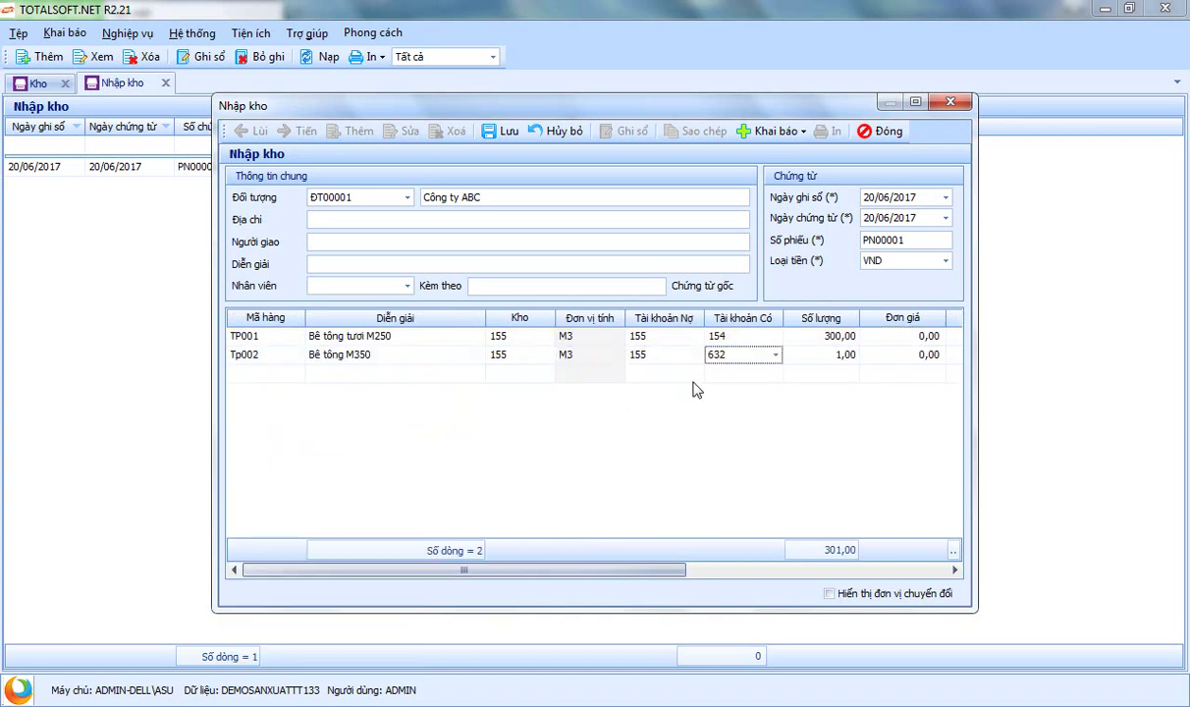
text(154)
key(Return)
key(Tab)
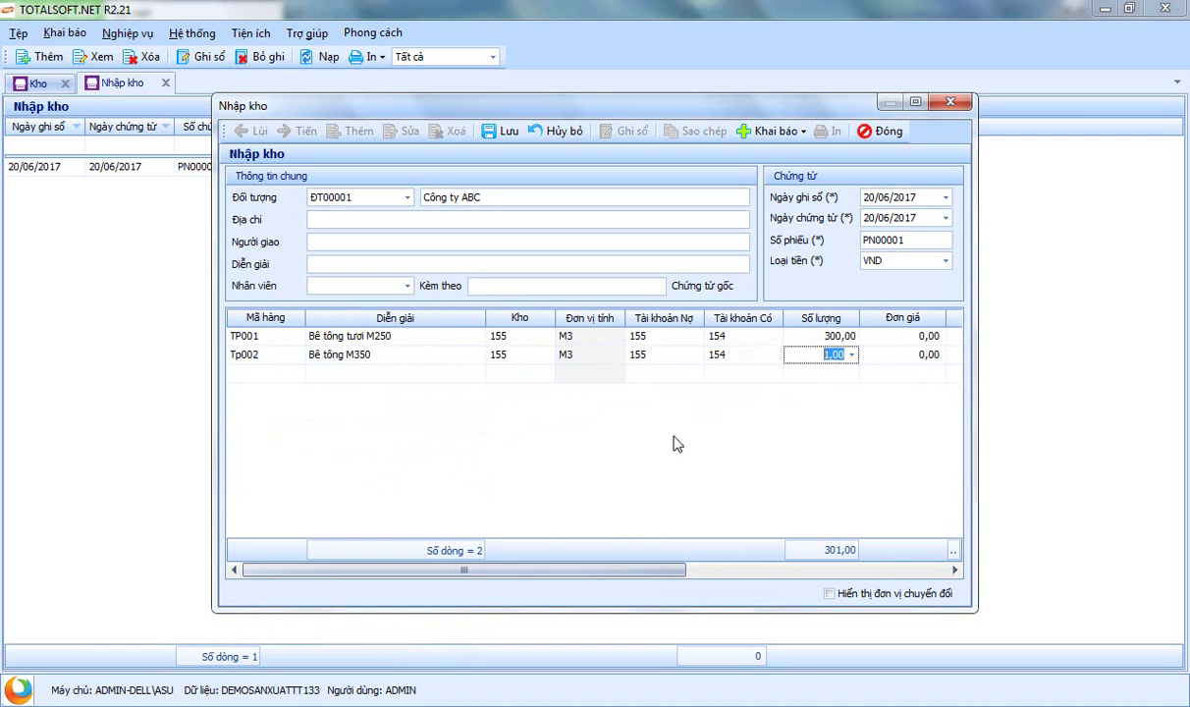
Set the received quantity of Tp002 to 350
text(3500)
key(BackSpace)
key(Tab)
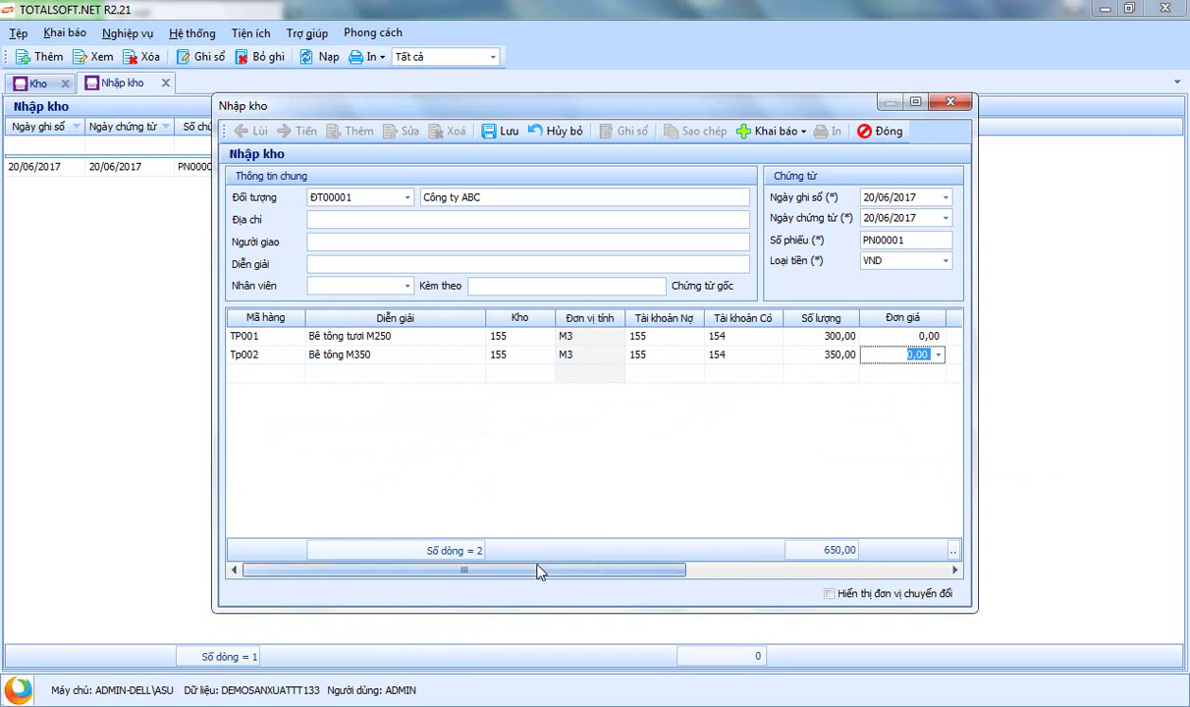
Check the cost objects (Đối tượng THCP) of both receipt lines, then save the receipt and close the warehouse module
drag(474, 573, 742, 585)
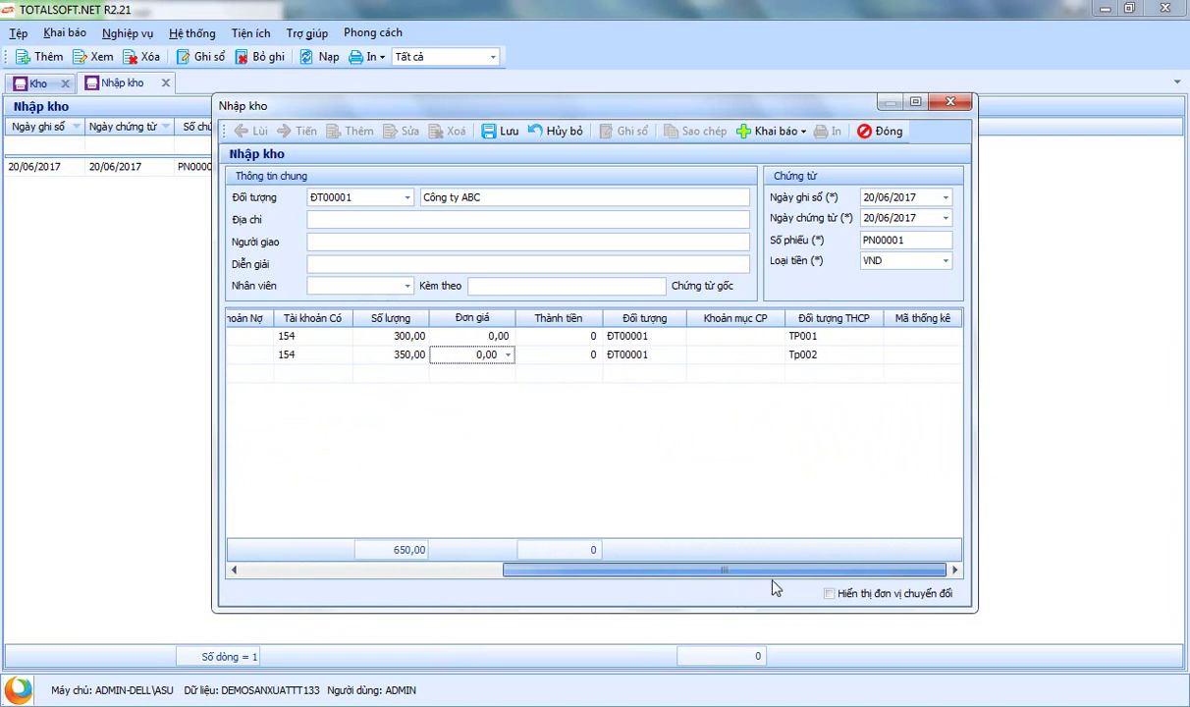
click(836, 336)
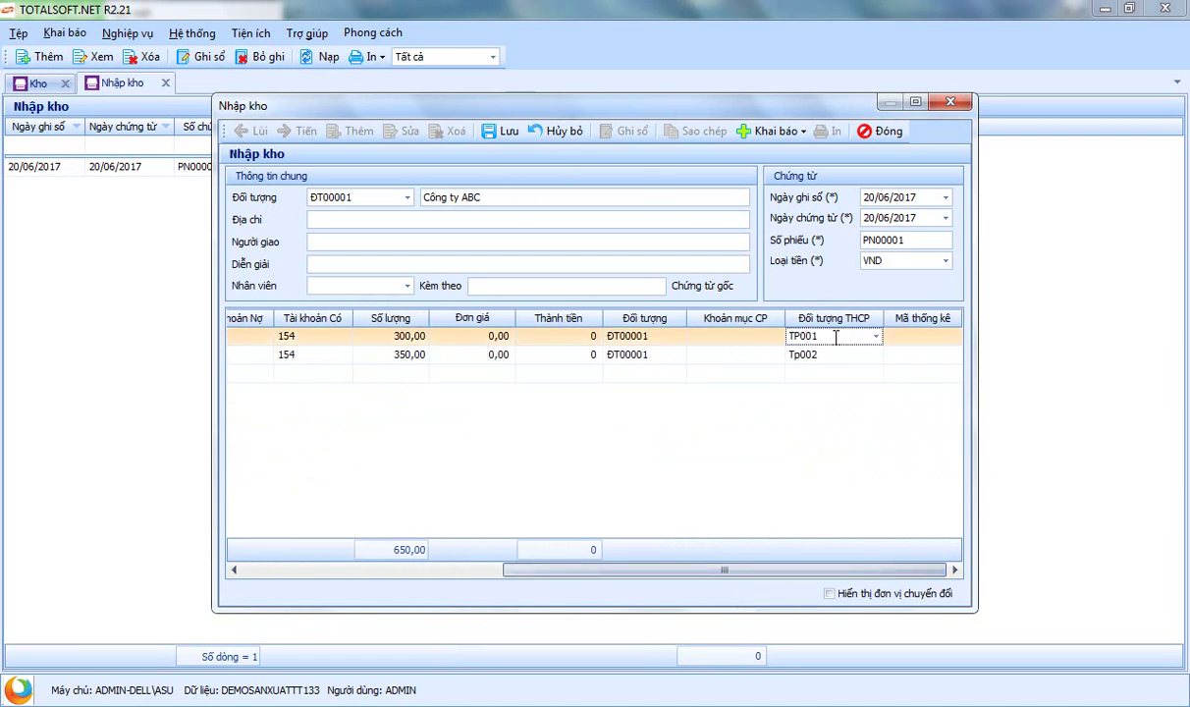
drag(698, 574, 815, 650)
click(506, 131)
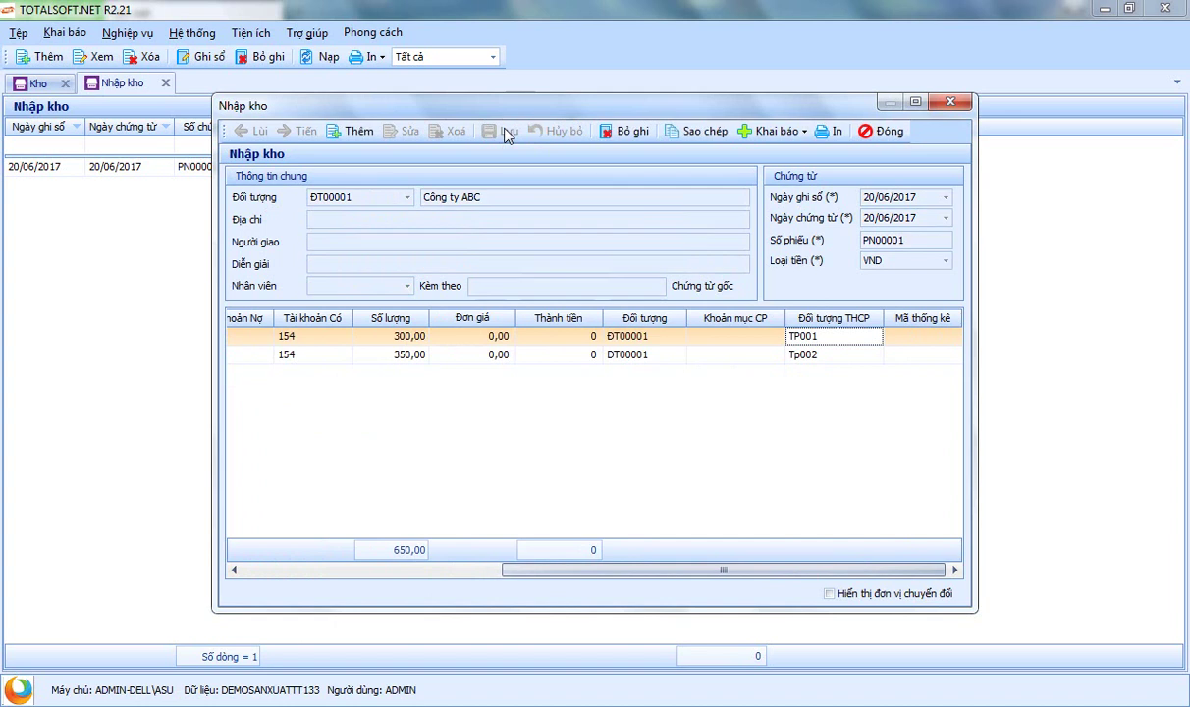
click(868, 134)
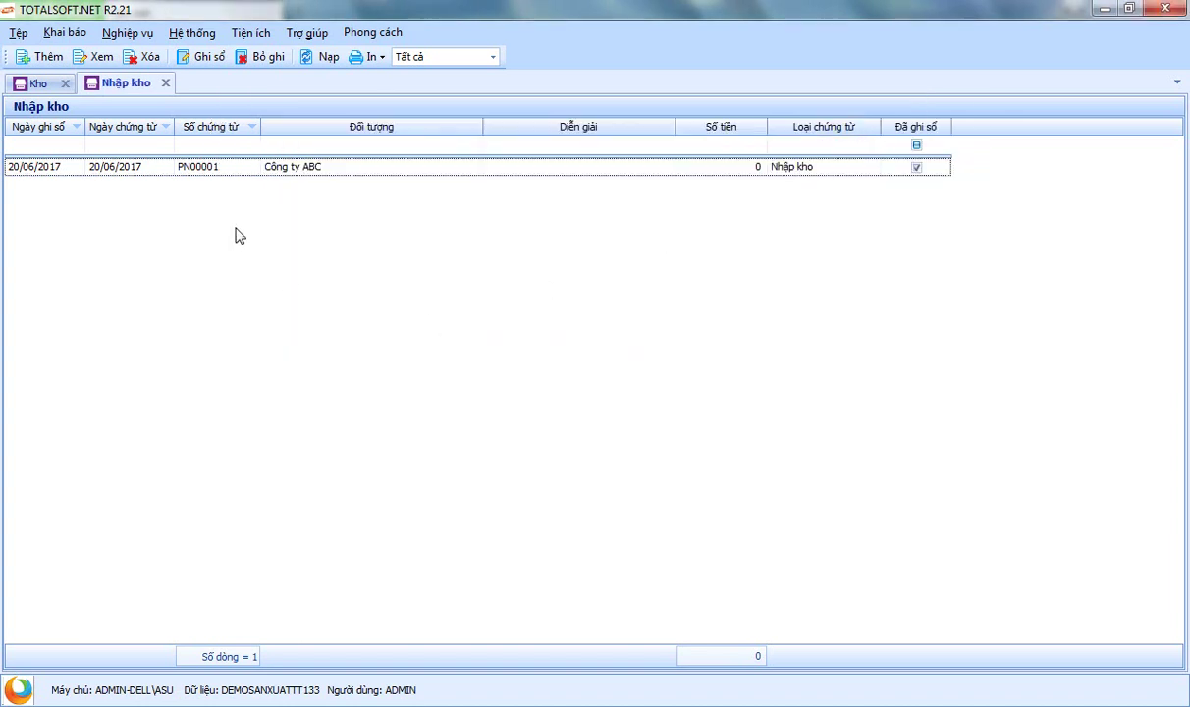
click(165, 82)
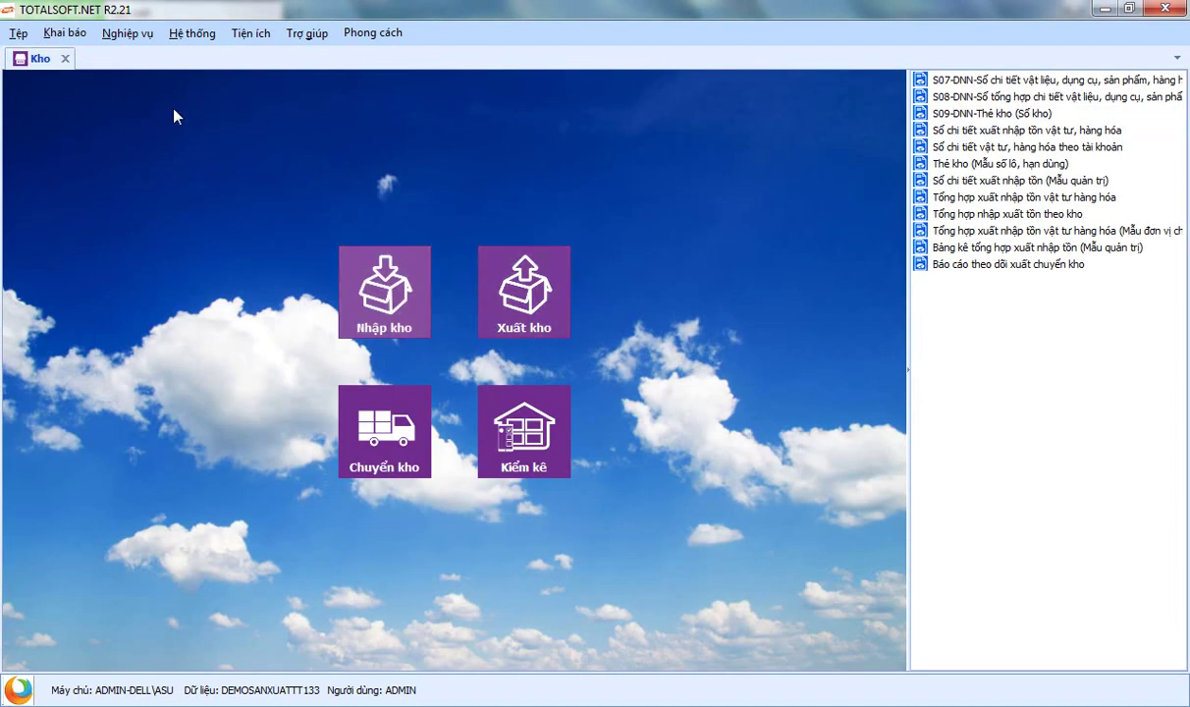
click(64, 58)
Run the production cost analysis report by cost object (Đối tượng THCP) for June 2017, account 154
click(657, 406)
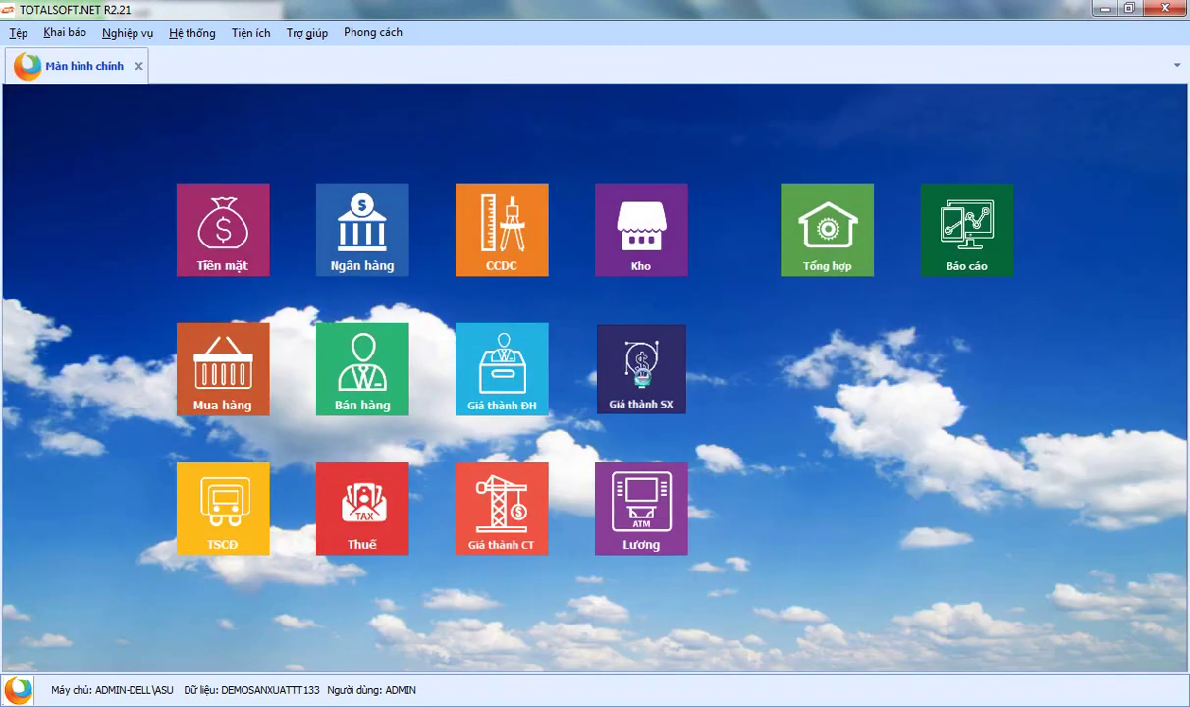
double_click(1041, 314)
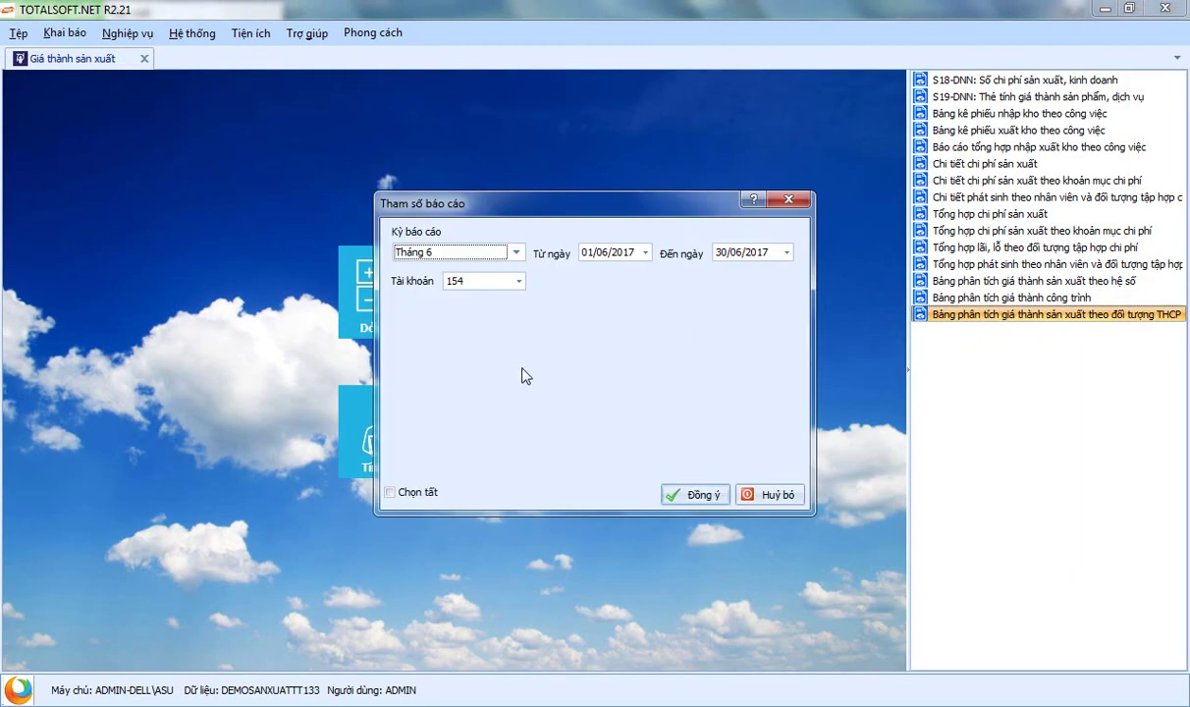
click(692, 495)
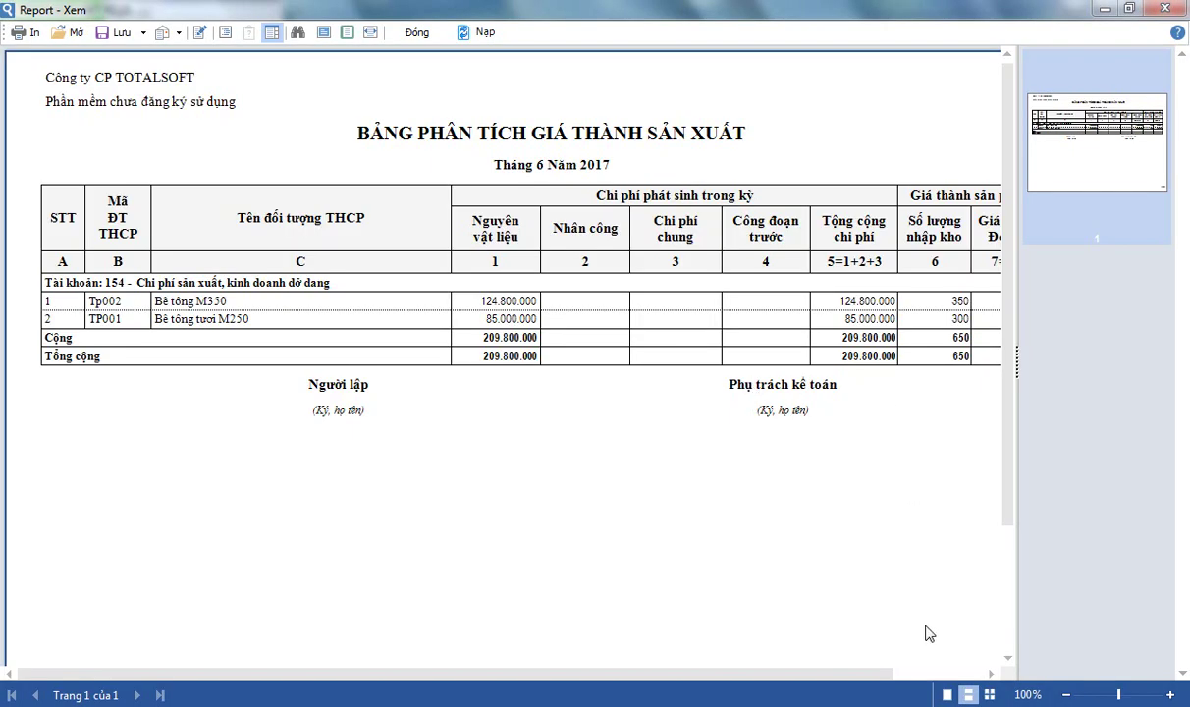
Check the unit-cost column and close the report, then start a new cost allocation (Phân bổ chi phí) for June with account 154
drag(852, 674, 962, 677)
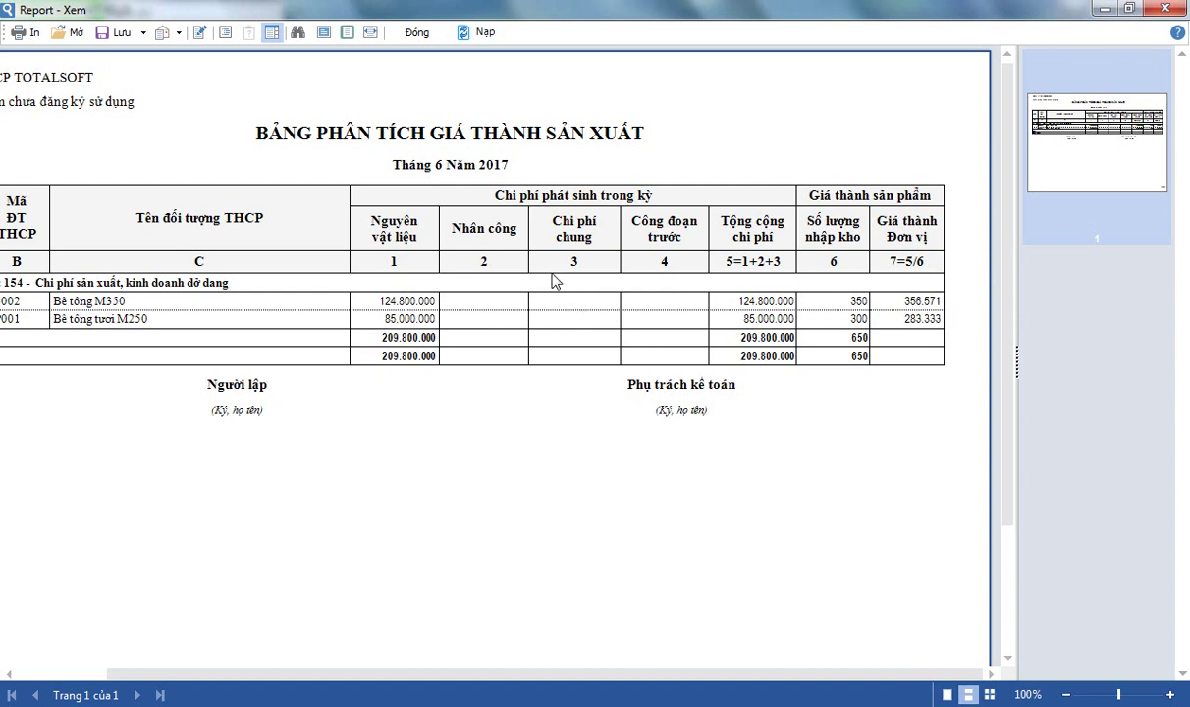
click(416, 34)
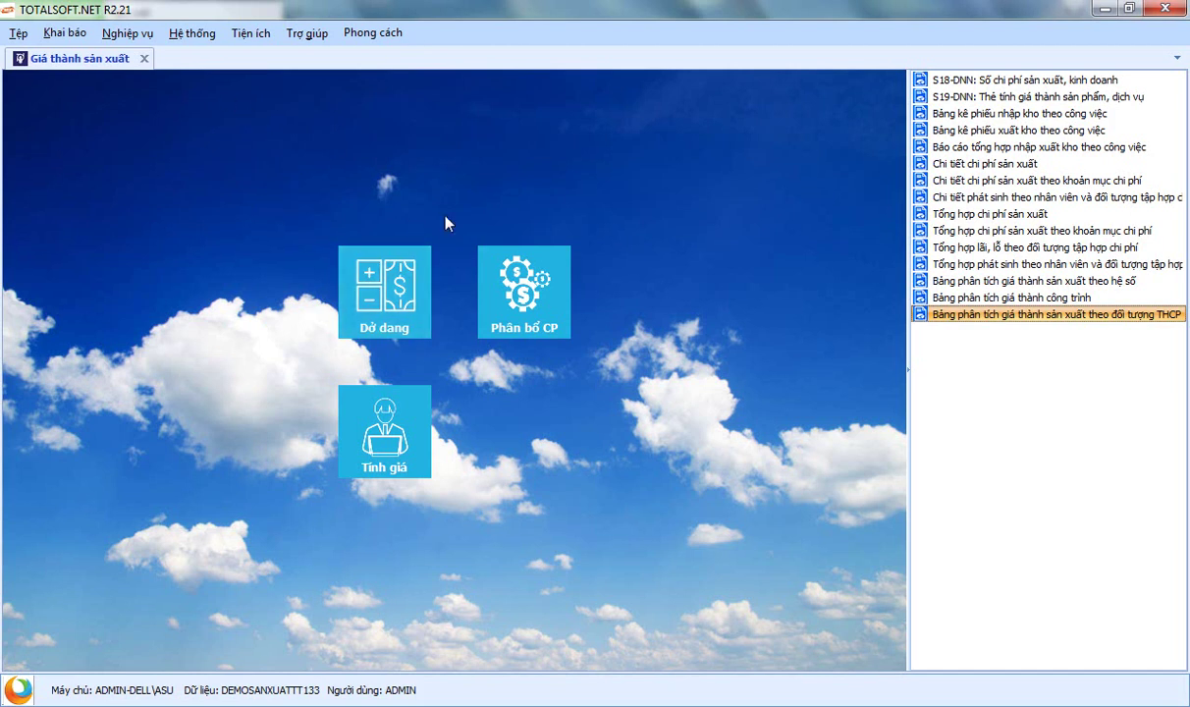
click(542, 299)
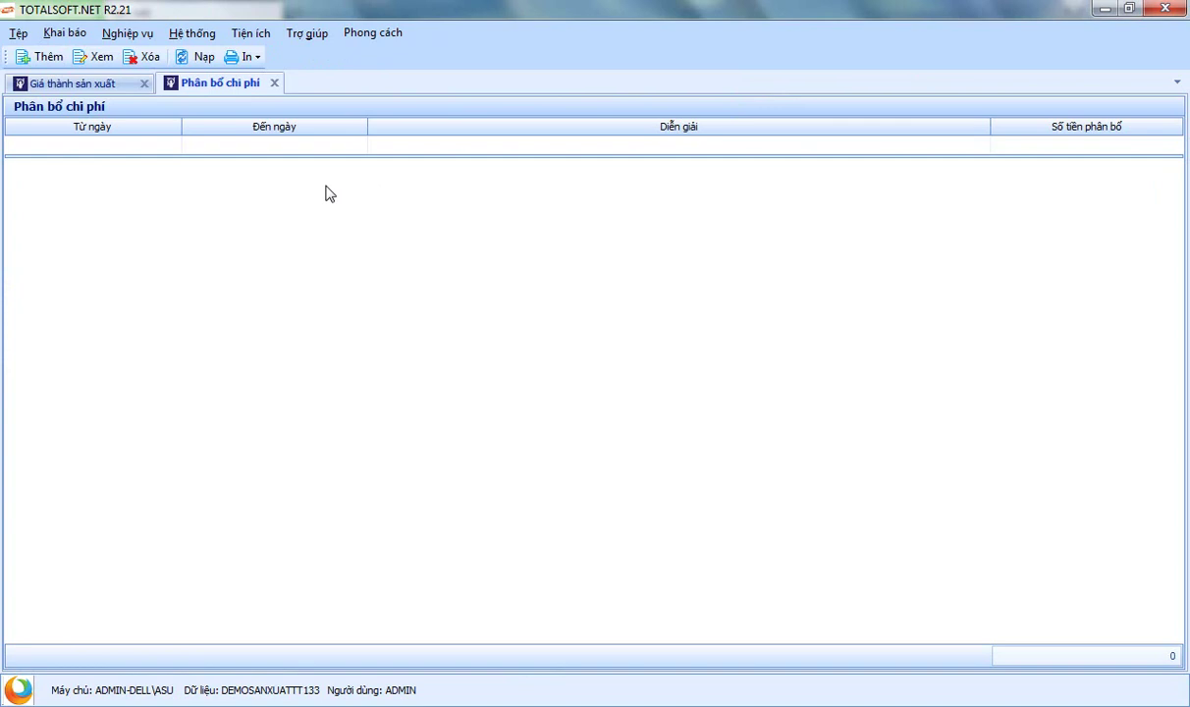
right_click(327, 191)
click(380, 199)
click(769, 201)
text(154)
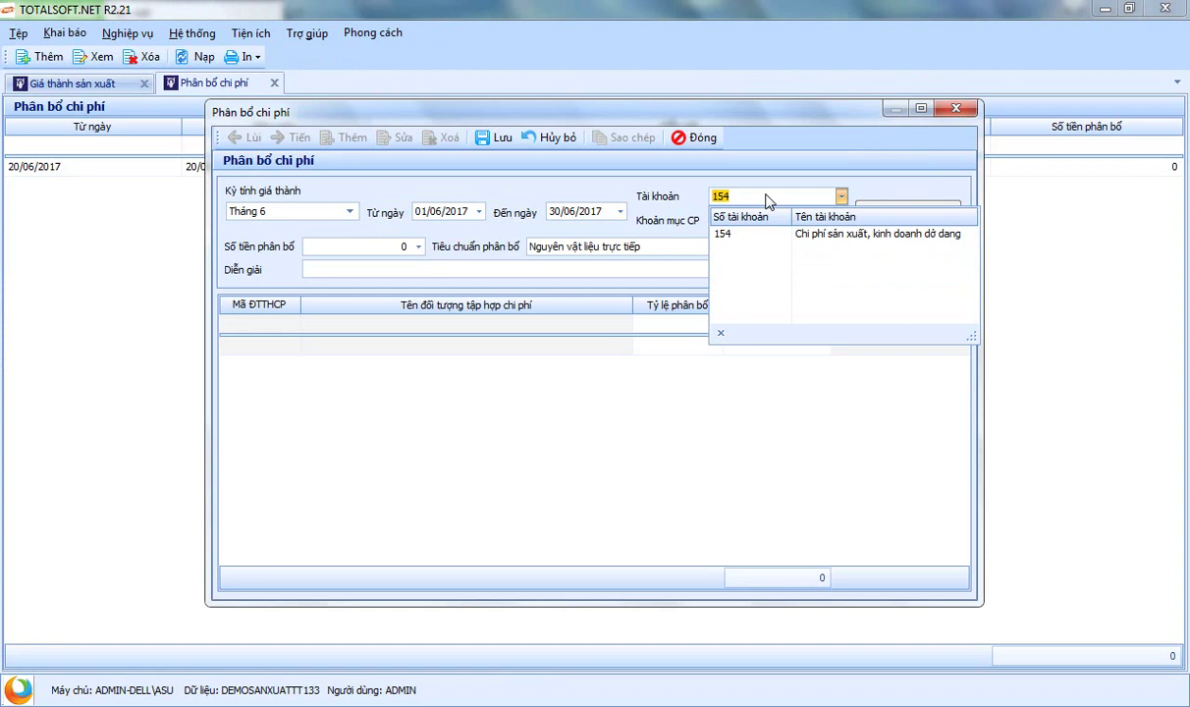
key(Return)
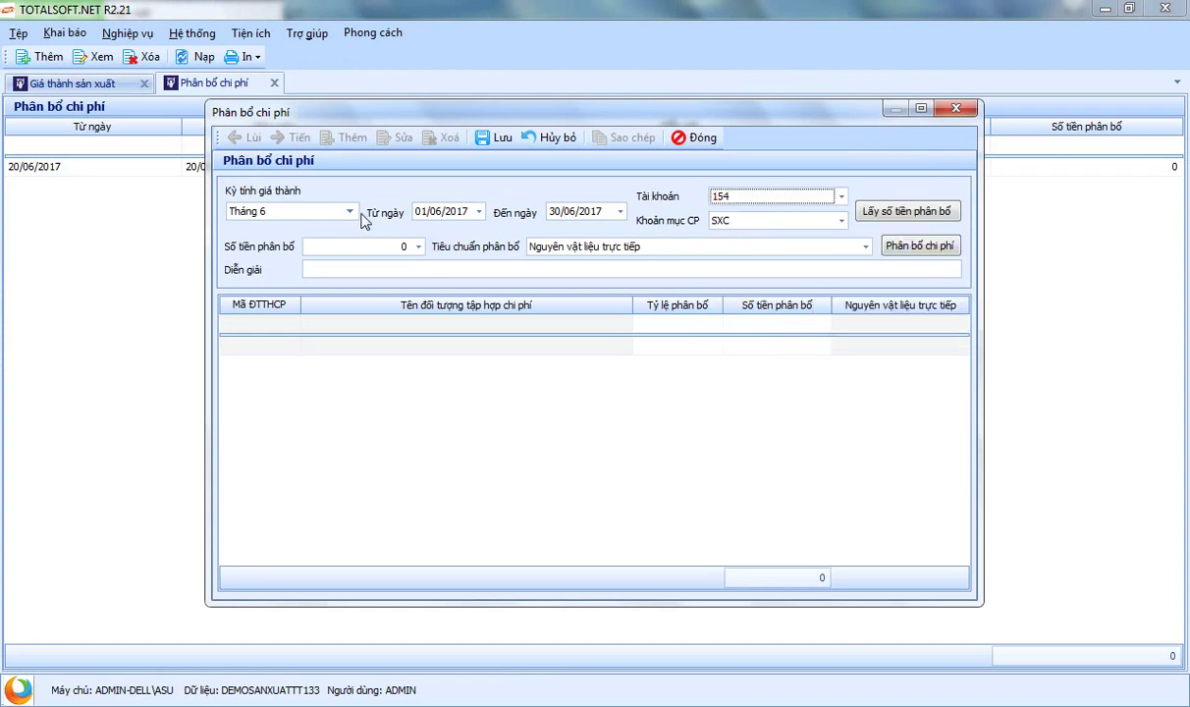
Set the allocation's cost item to NVLTT (direct materials) and retrieve the amount to allocate
click(756, 221)
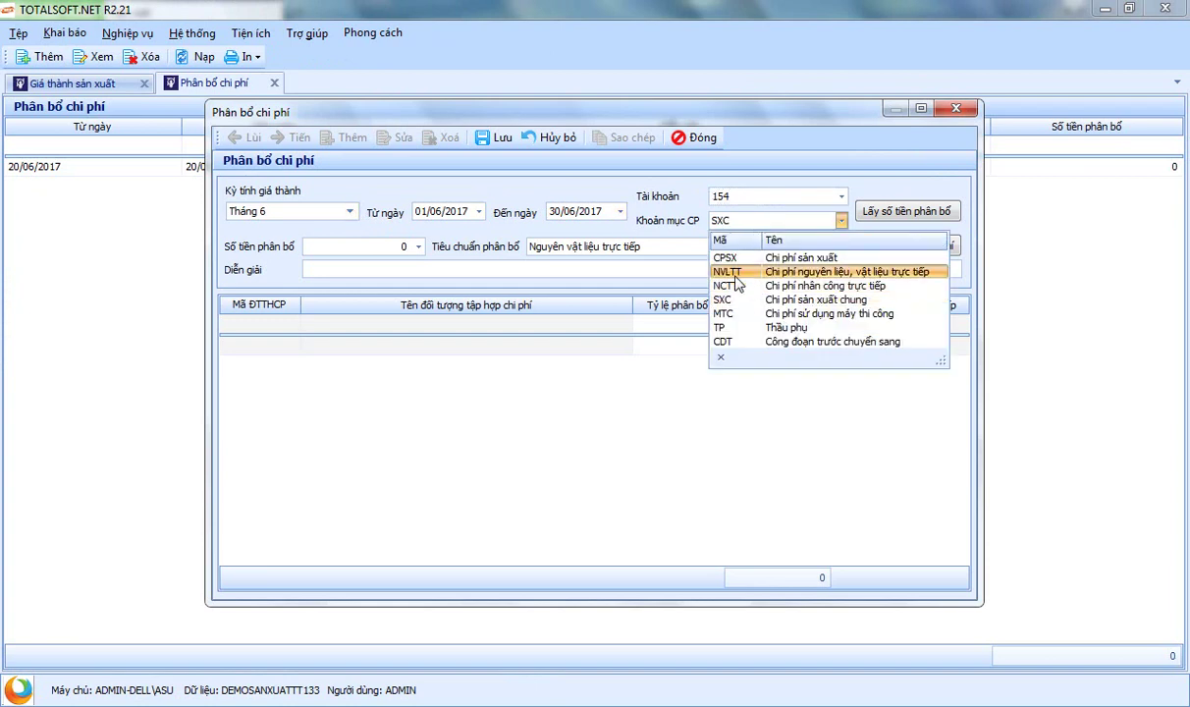
click(736, 275)
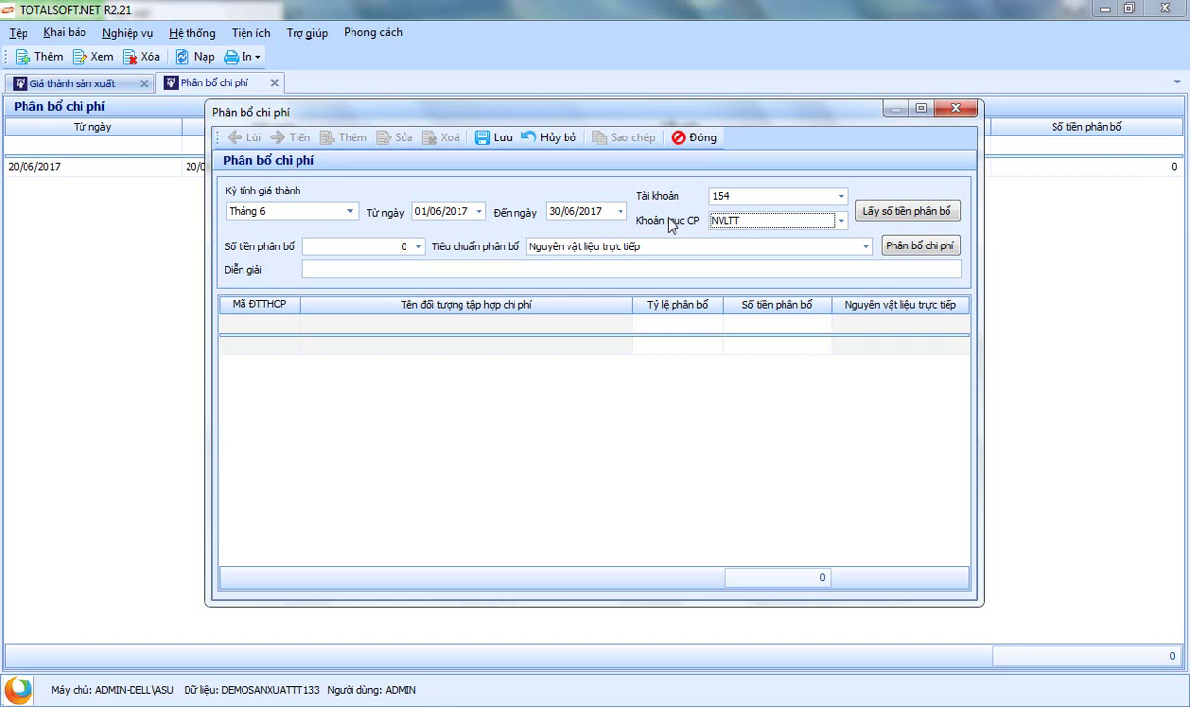
click(905, 214)
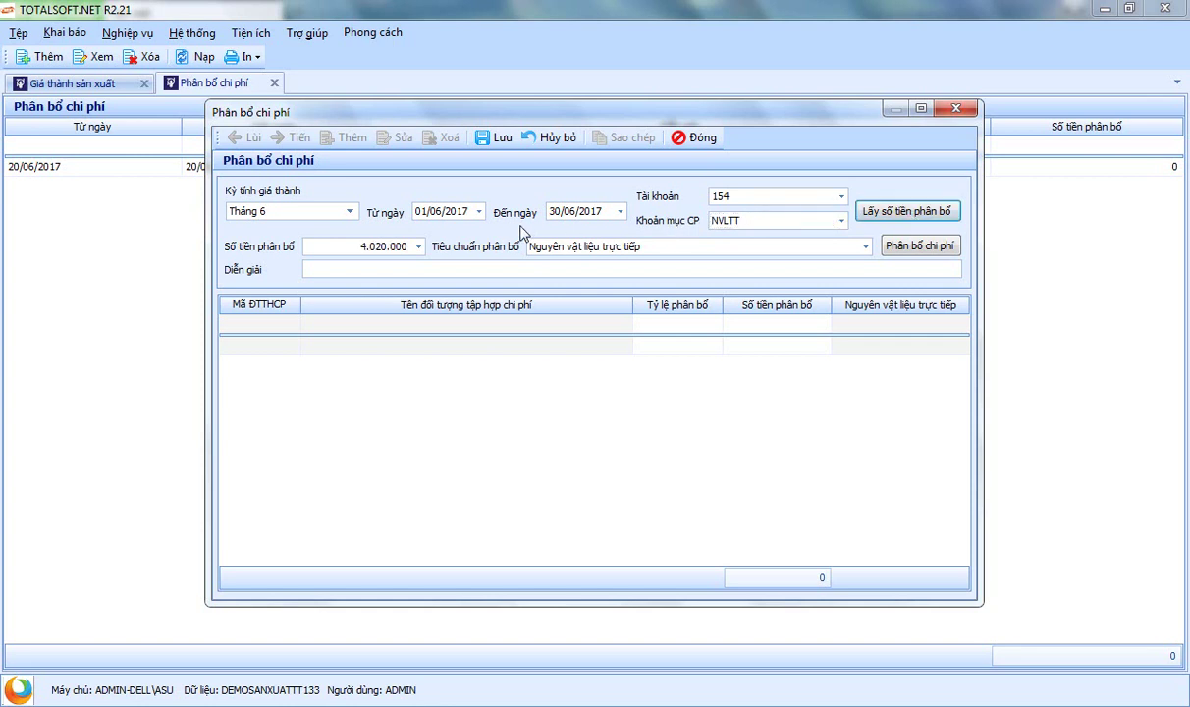
drag(329, 245, 428, 251)
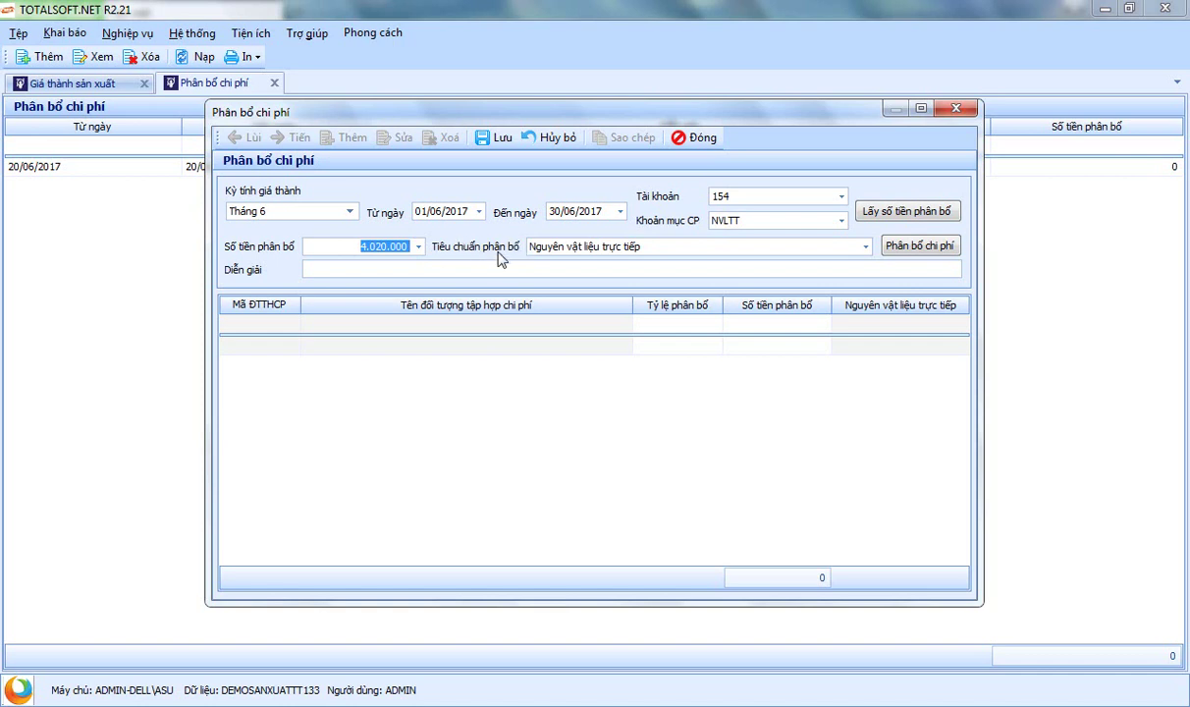
Review the allocation criteria, keep Nguyên vật liệu trực tiếp, then allocate the NVLTT cost to the products and save
click(570, 253)
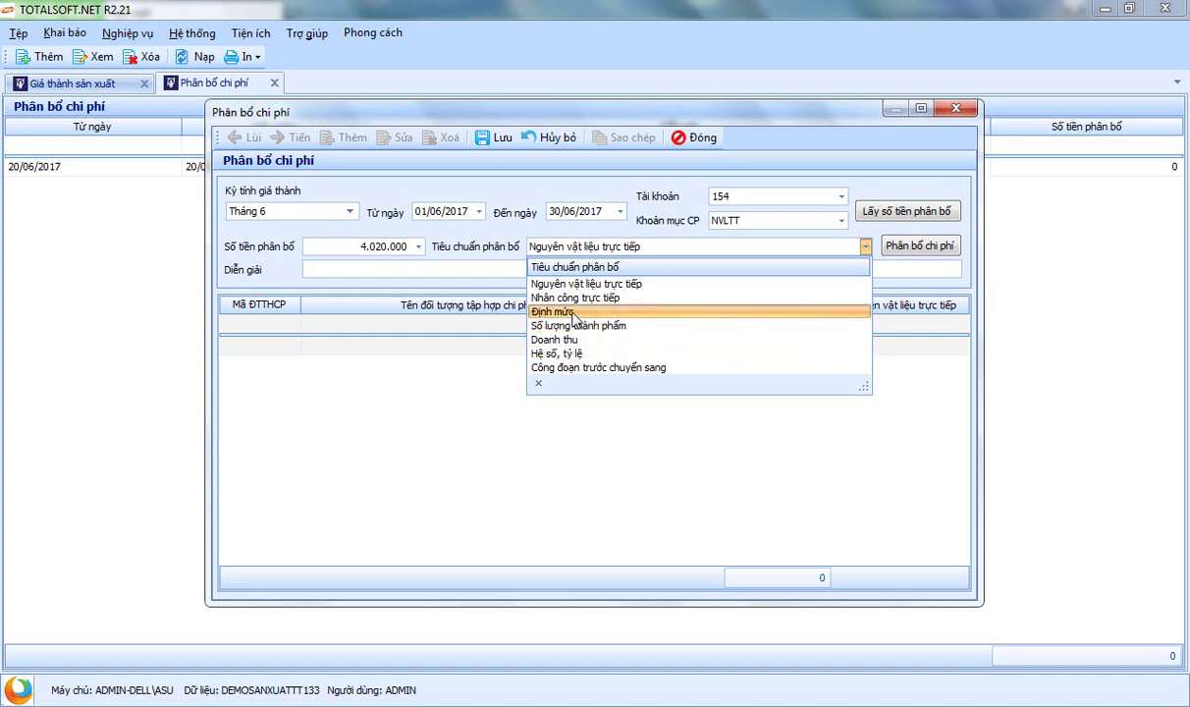
click(498, 252)
click(587, 251)
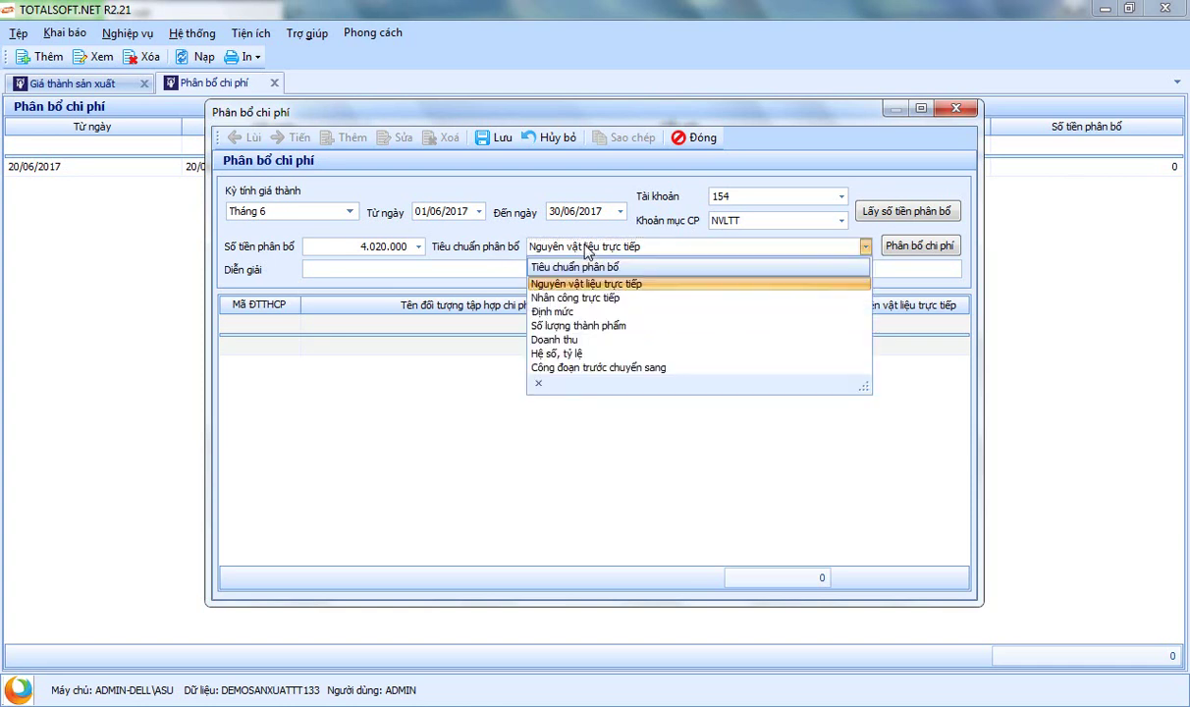
key(Down)
key(Down)
key(Down)
key(Down)
key(Up)
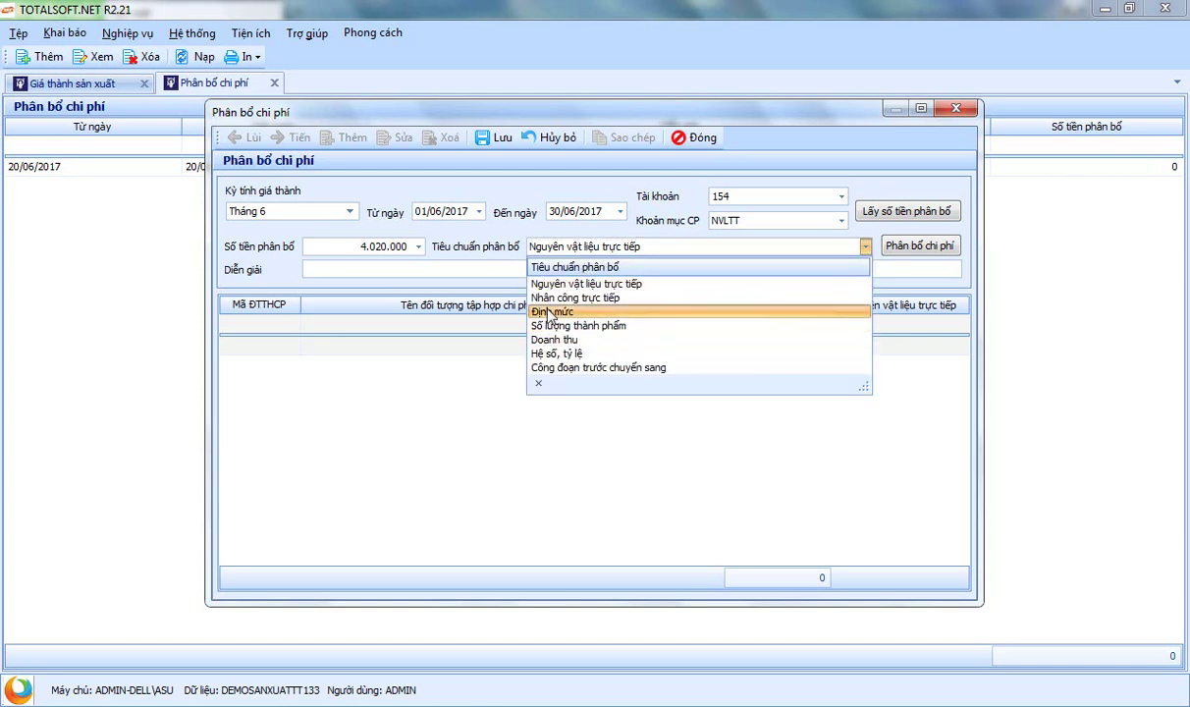
key(Up)
key(Up)
key(Escape)
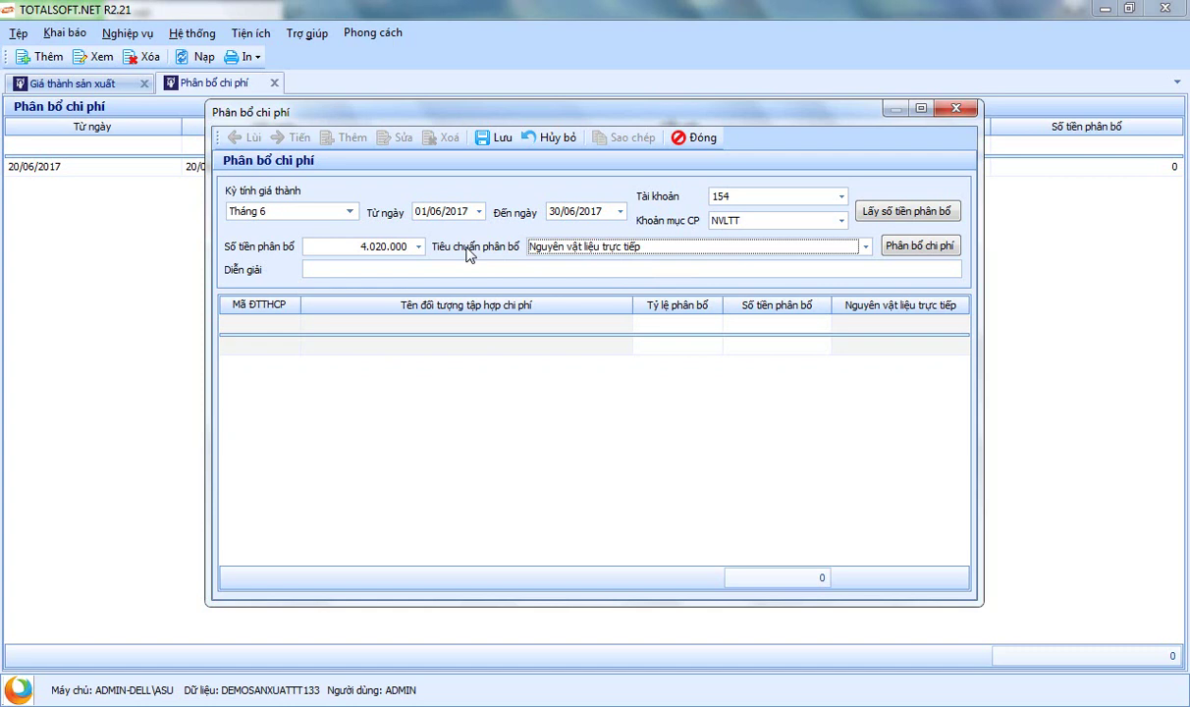
click(919, 247)
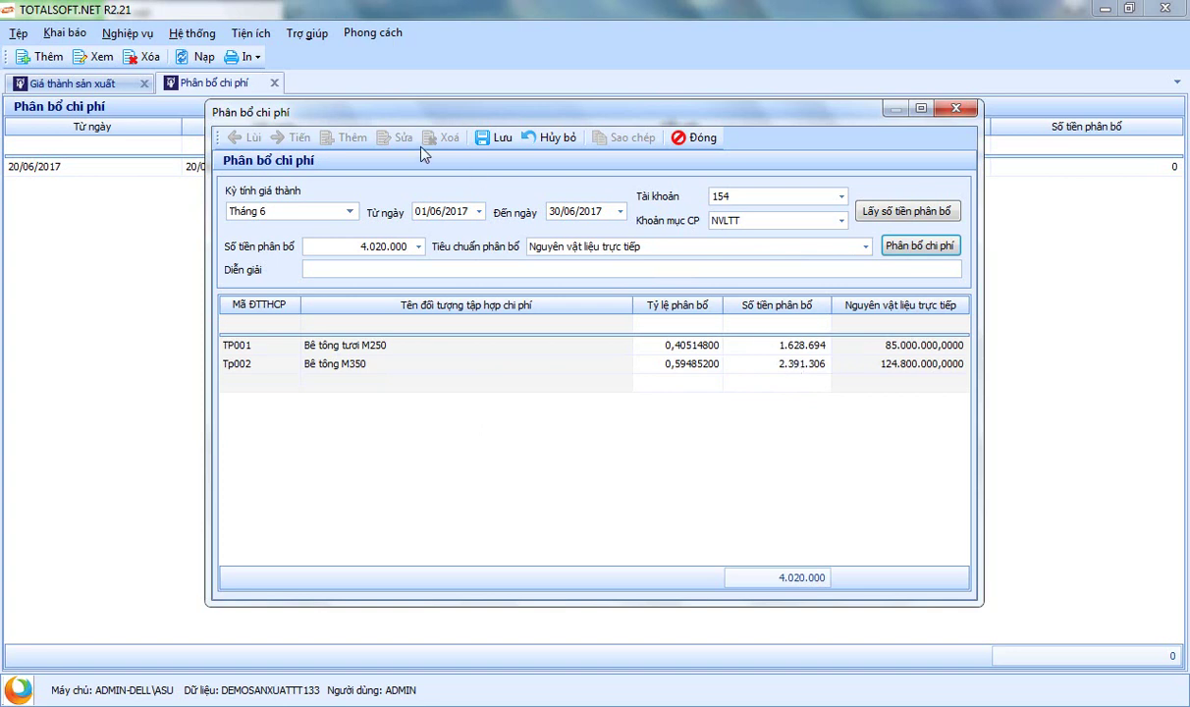
click(497, 139)
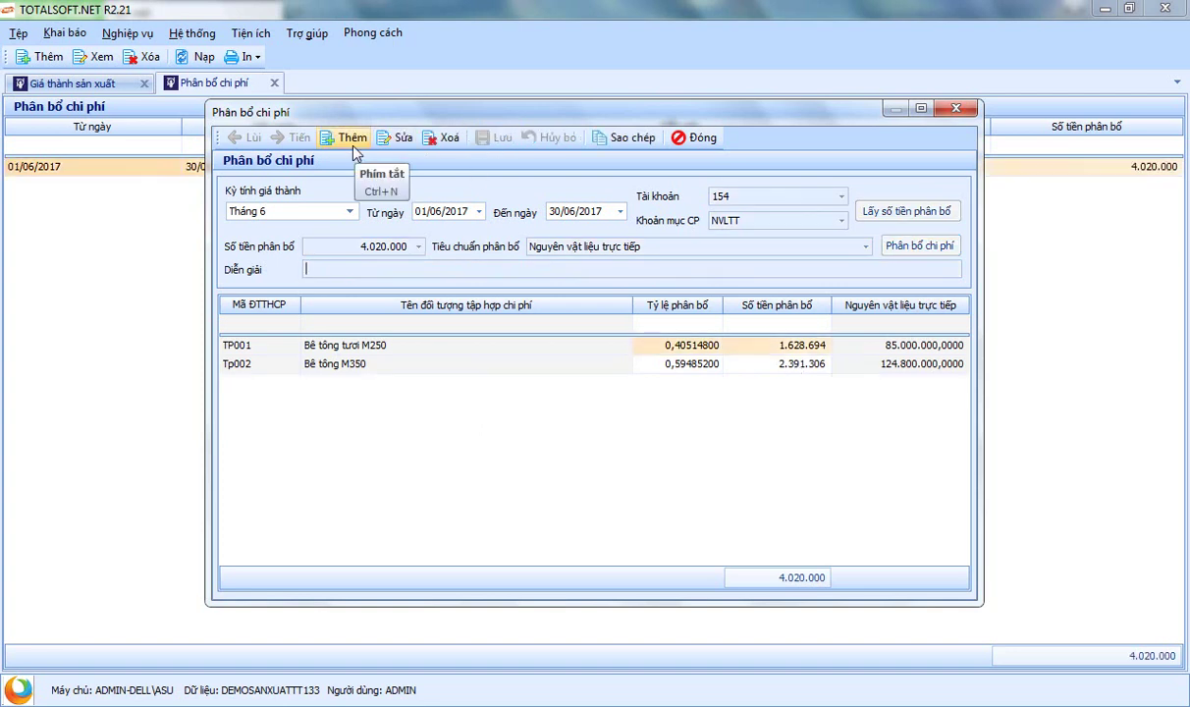
Add a June allocation for cost item NCTT on account 154, retrieve its amount, allocate it by direct materials and save
click(353, 146)
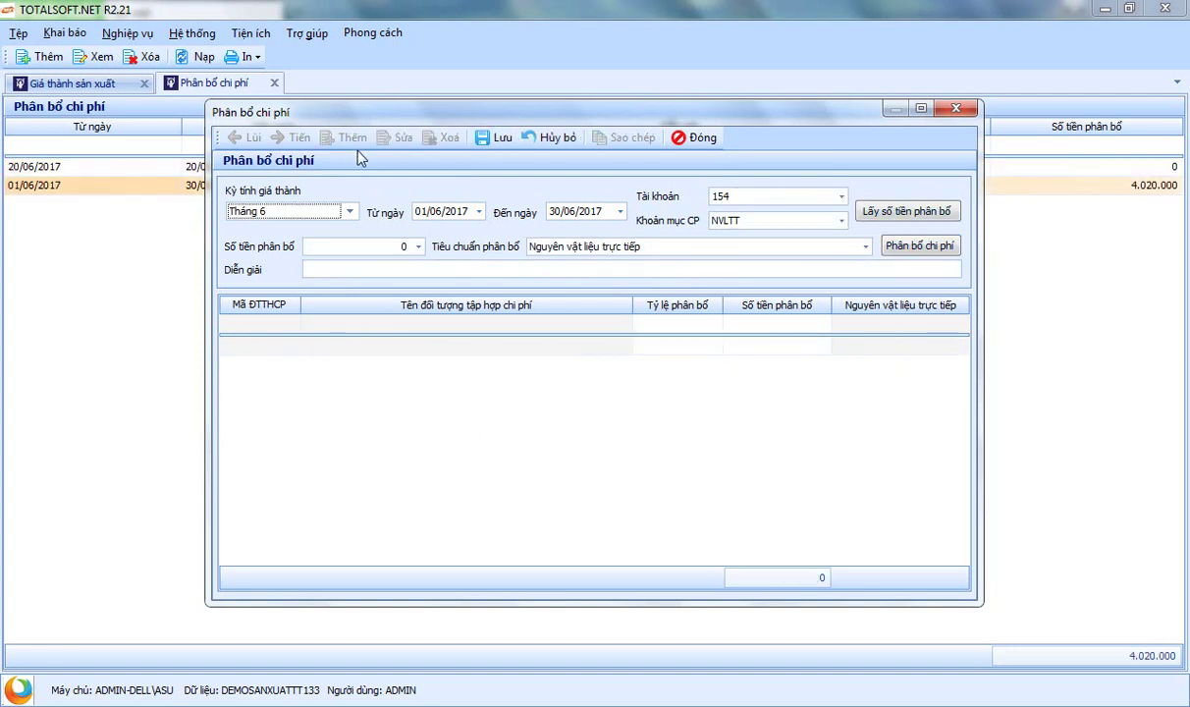
click(744, 225)
click(701, 273)
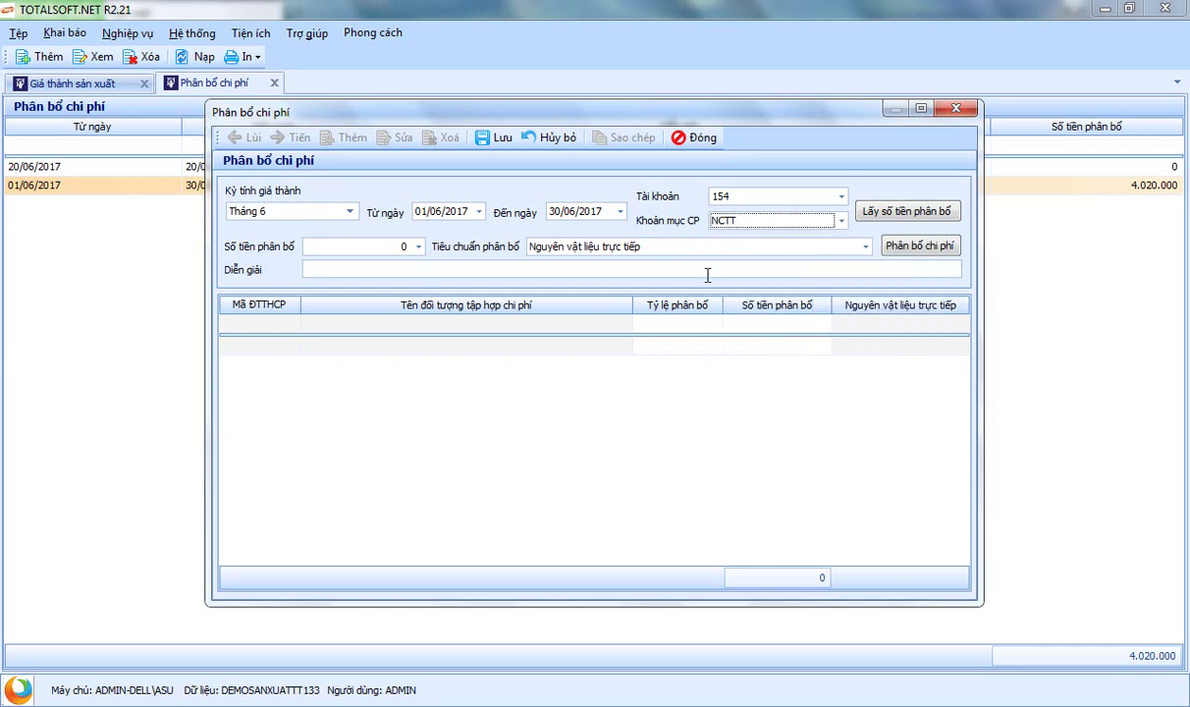
click(879, 218)
drag(335, 247, 419, 247)
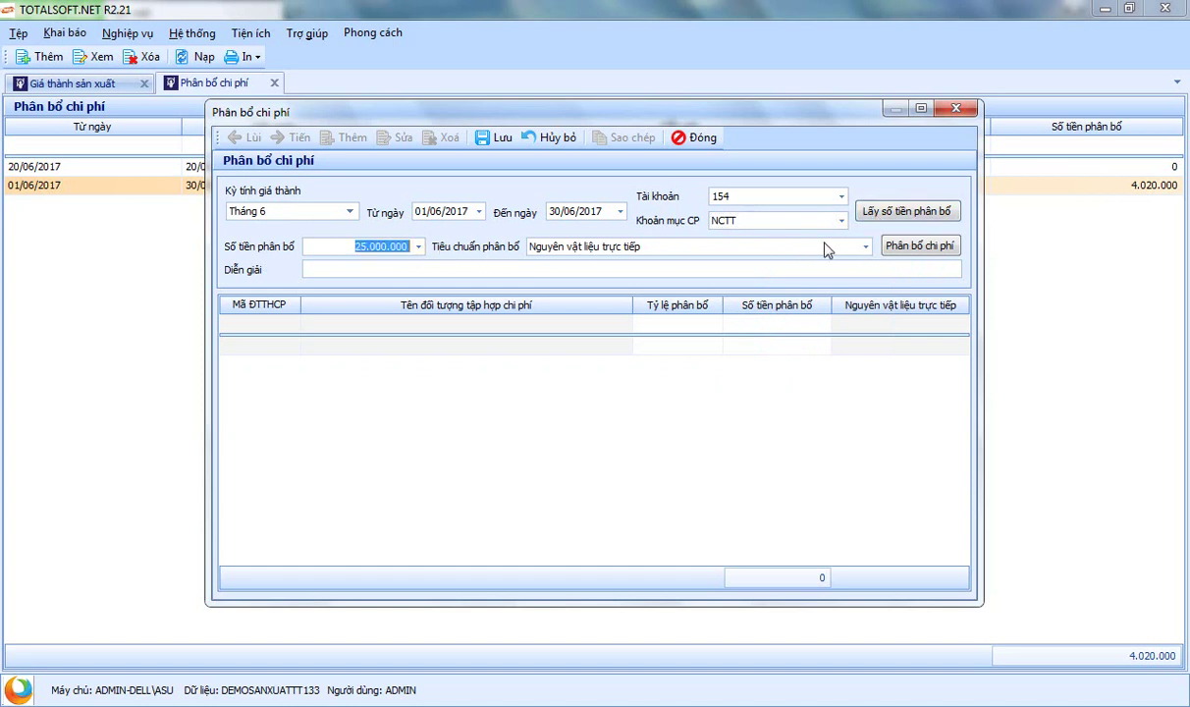
click(918, 247)
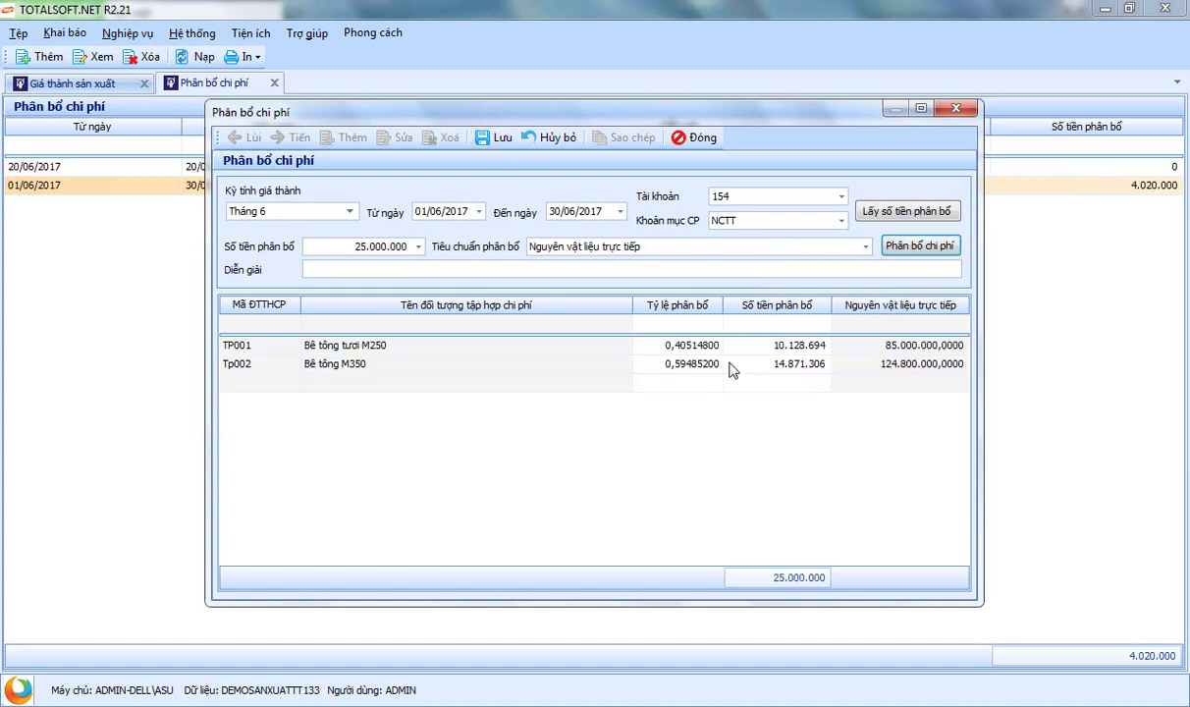
click(787, 364)
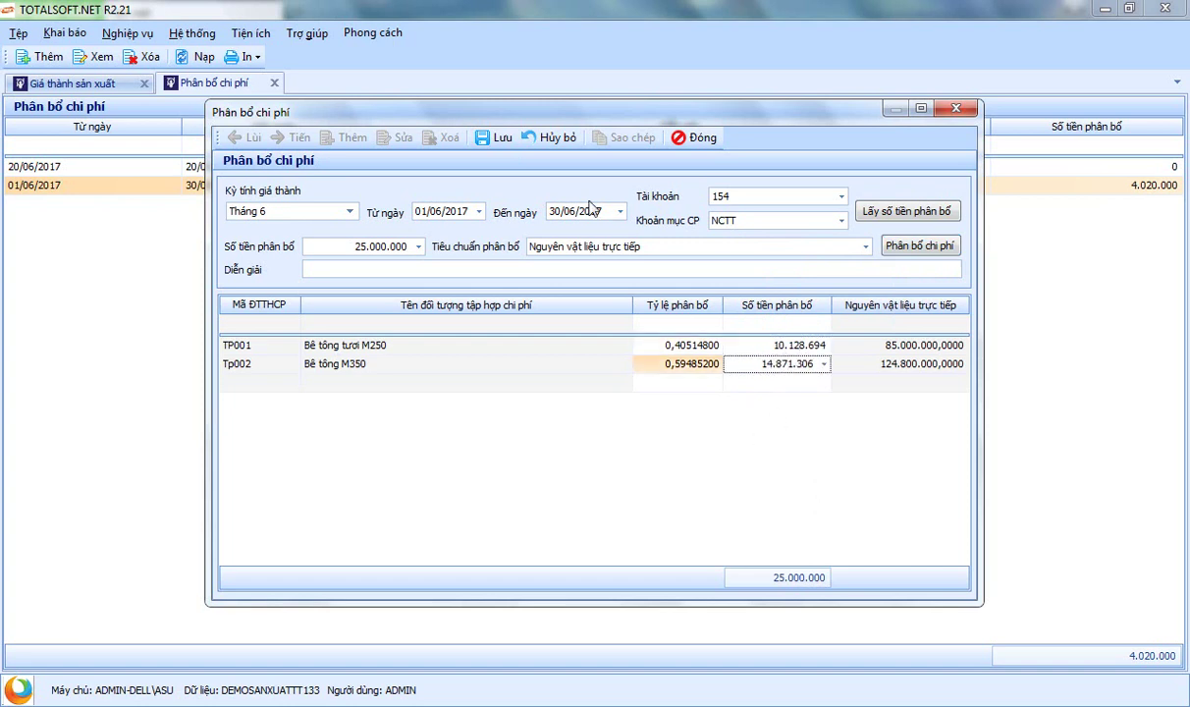
click(491, 138)
Add a June allocation for cost item SXC, retrieve its amount, allocate it by direct materials, then save and close the form
click(346, 138)
click(774, 225)
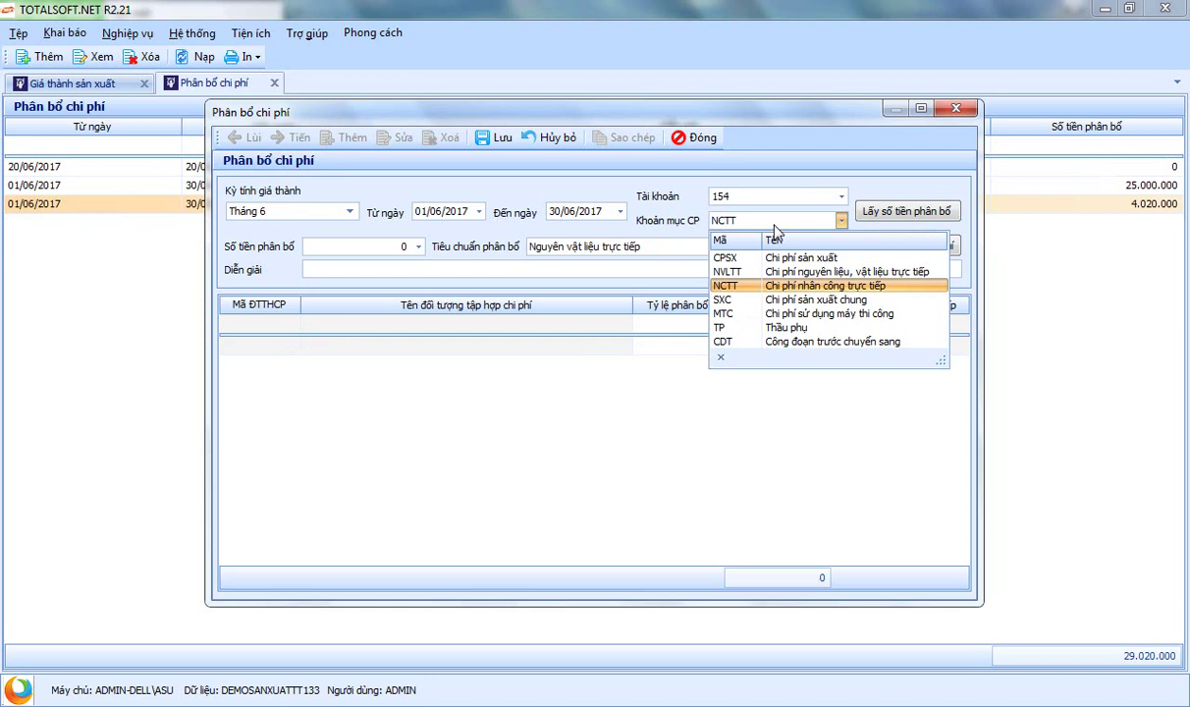
click(762, 306)
click(864, 208)
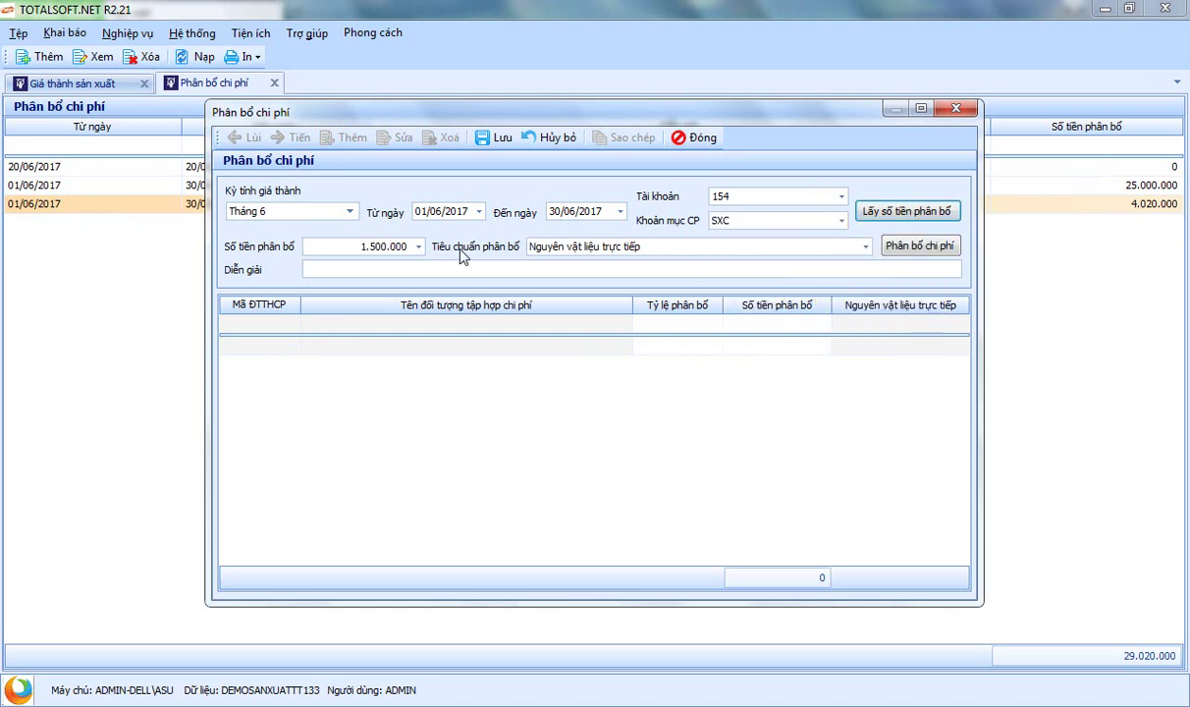
click(905, 248)
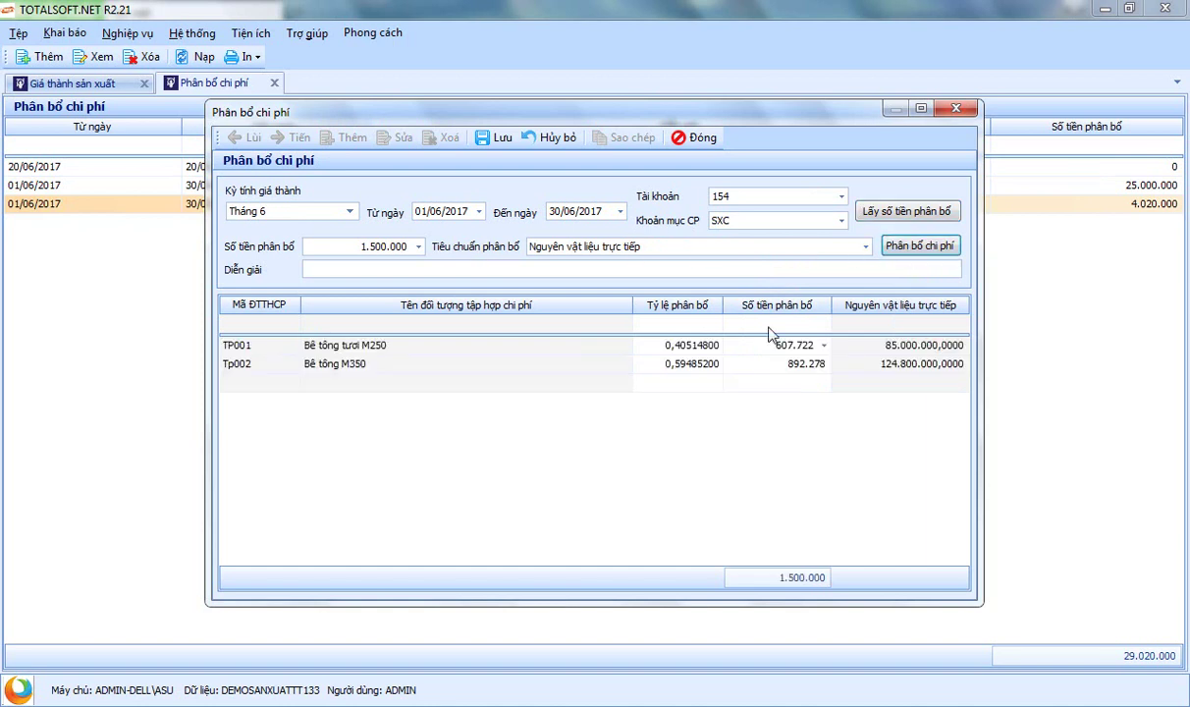
click(492, 140)
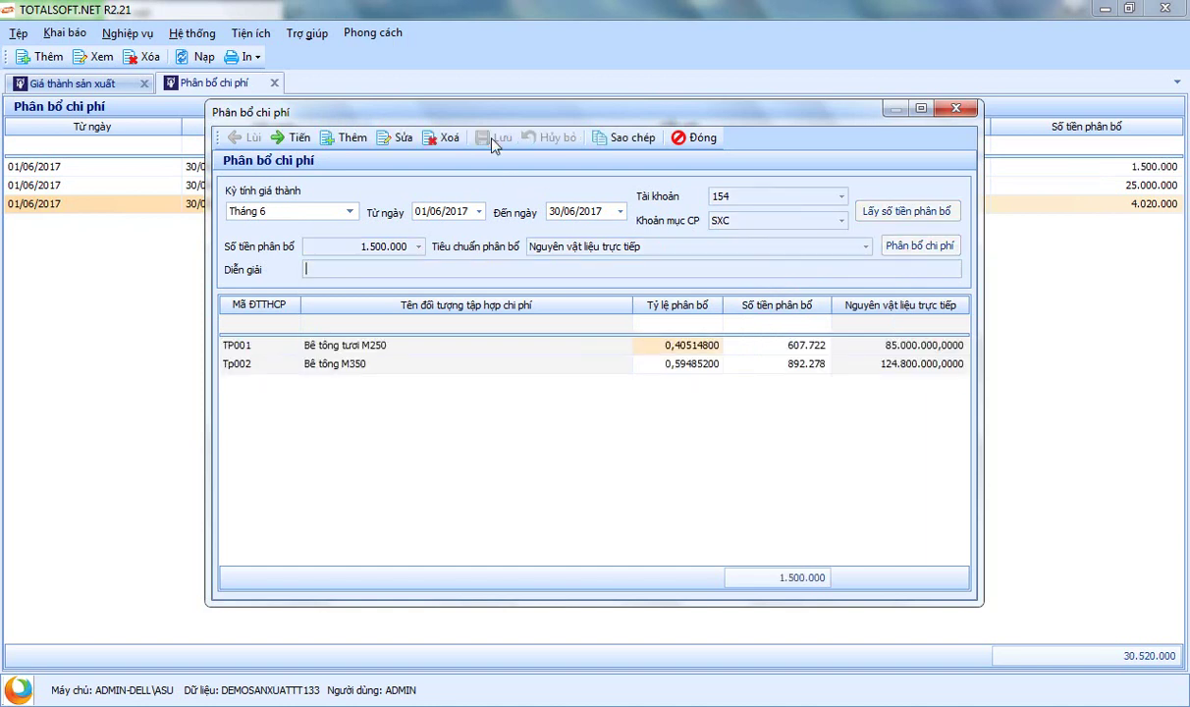
click(703, 139)
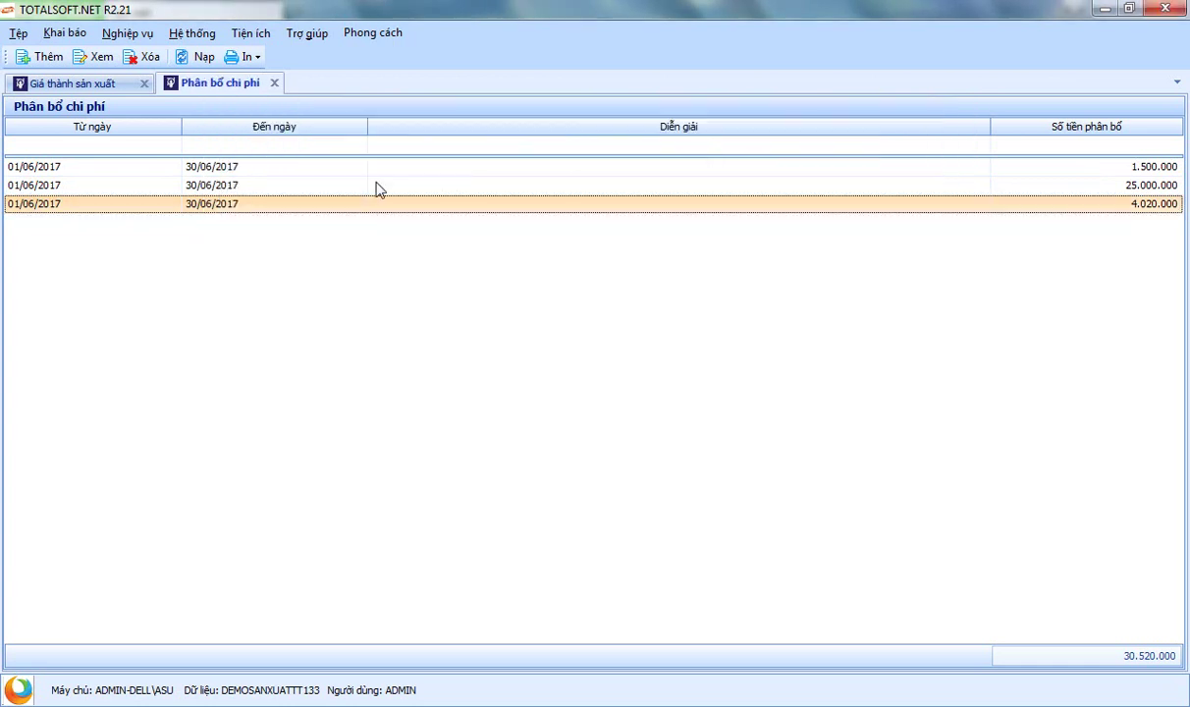
Close the allocation list and rerun the production cost analysis by cost object for June 2017, account 154, to check unit costs
click(236, 166)
click(234, 203)
click(230, 187)
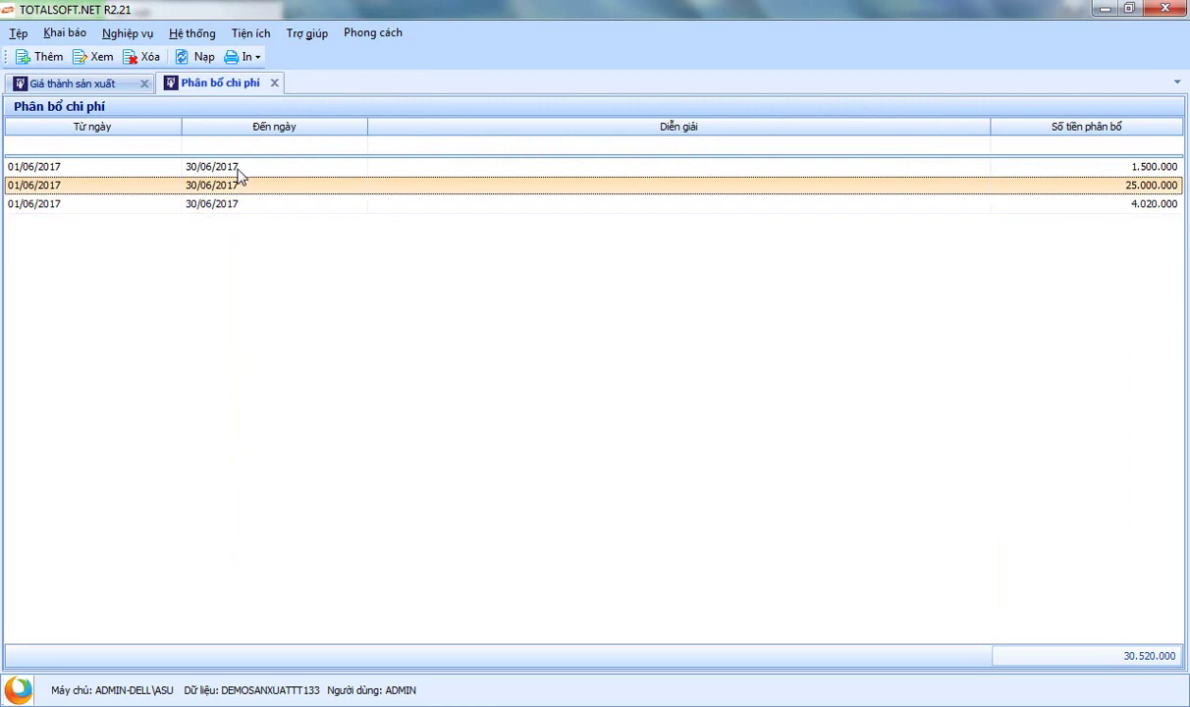
click(274, 83)
double_click(1062, 316)
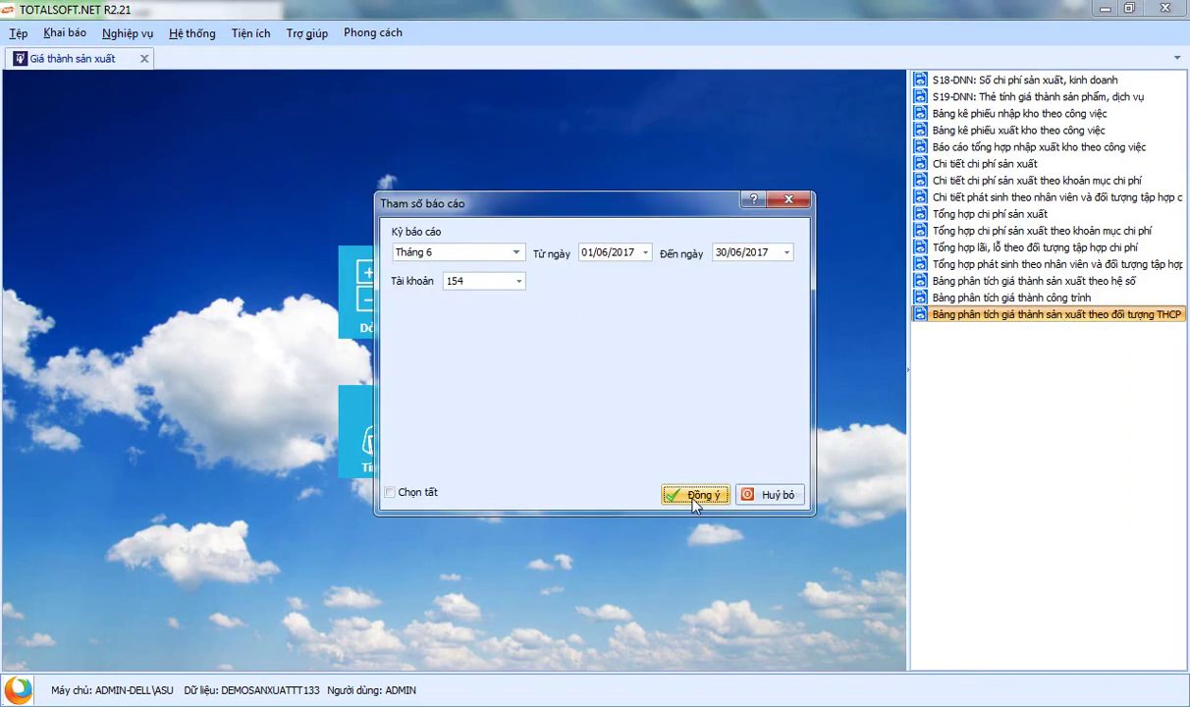
click(697, 495)
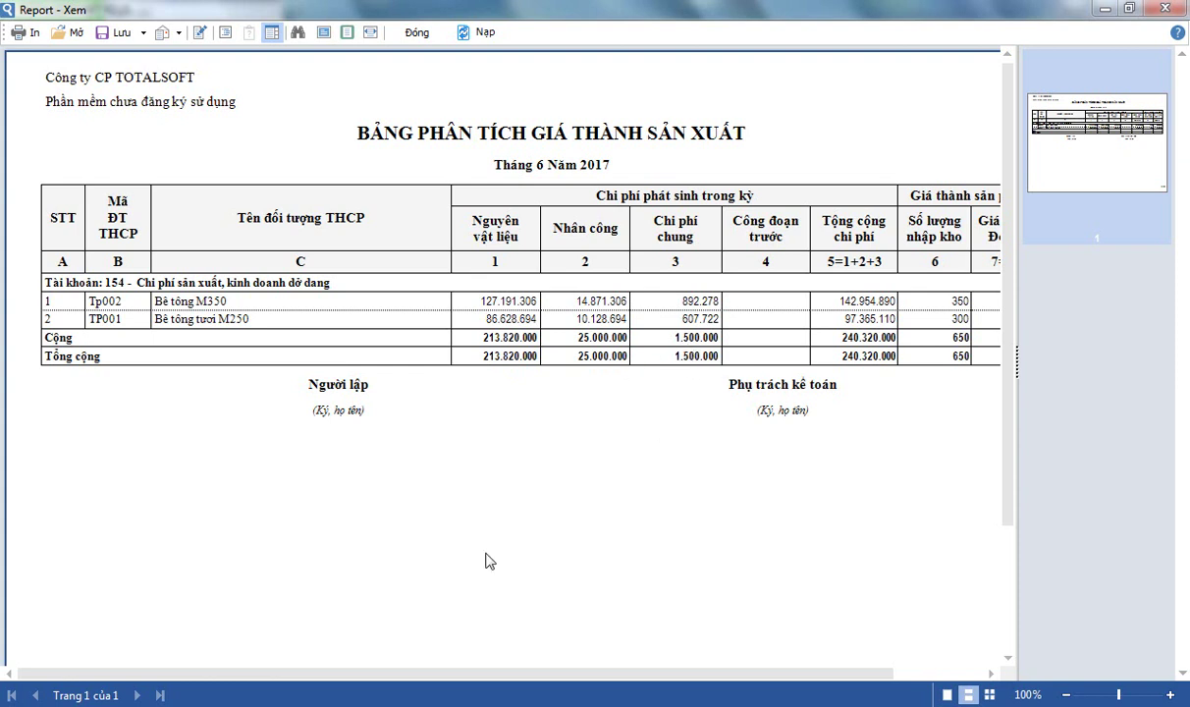
drag(334, 677, 589, 608)
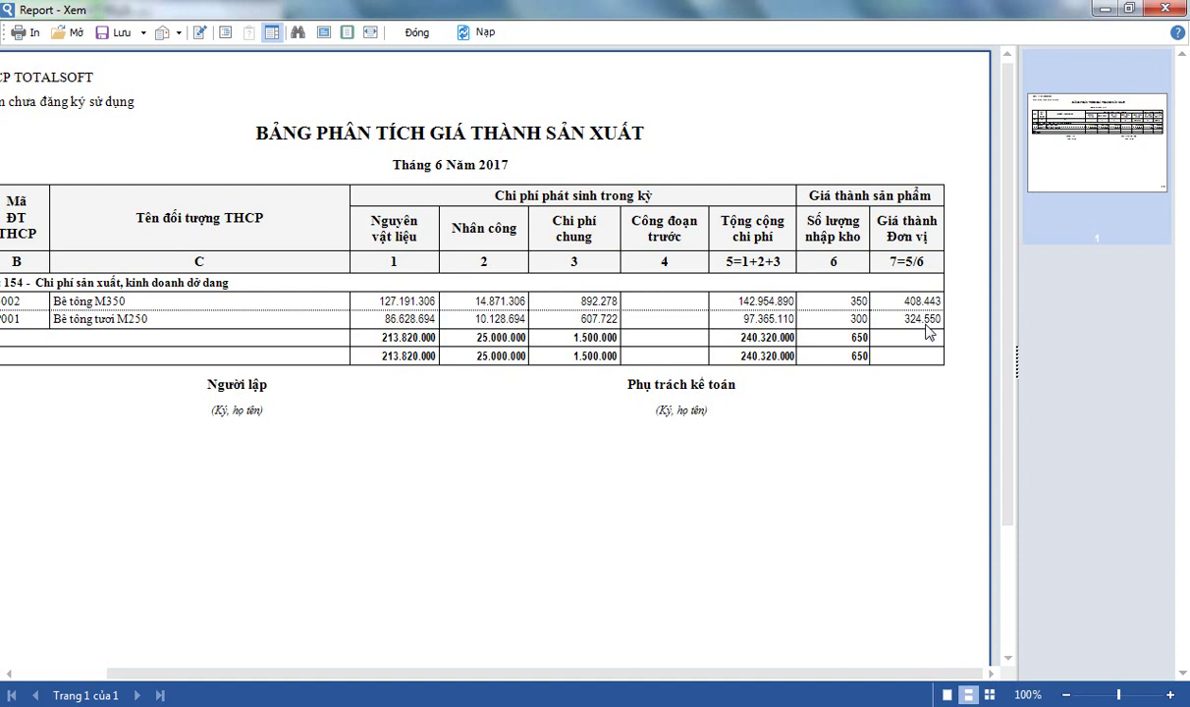
click(416, 32)
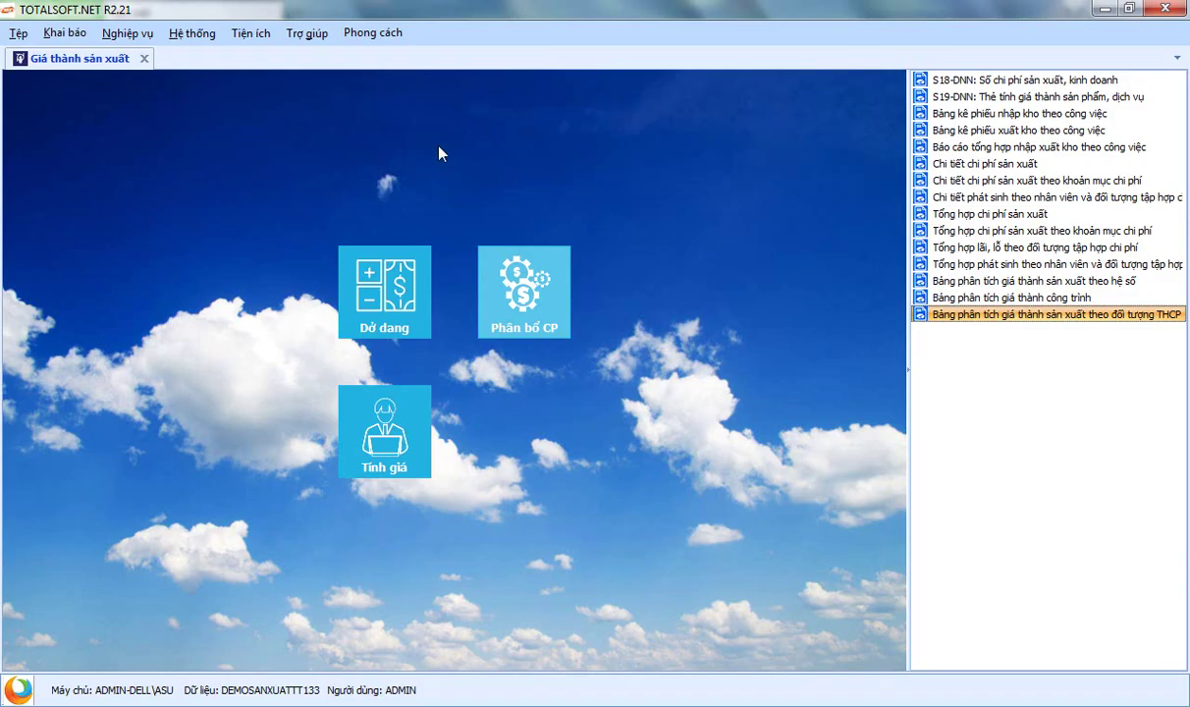
Calculate June product costs (Tính giá thành) for account 154, update the unit prices on the vouchers, and close the production costing module
click(392, 454)
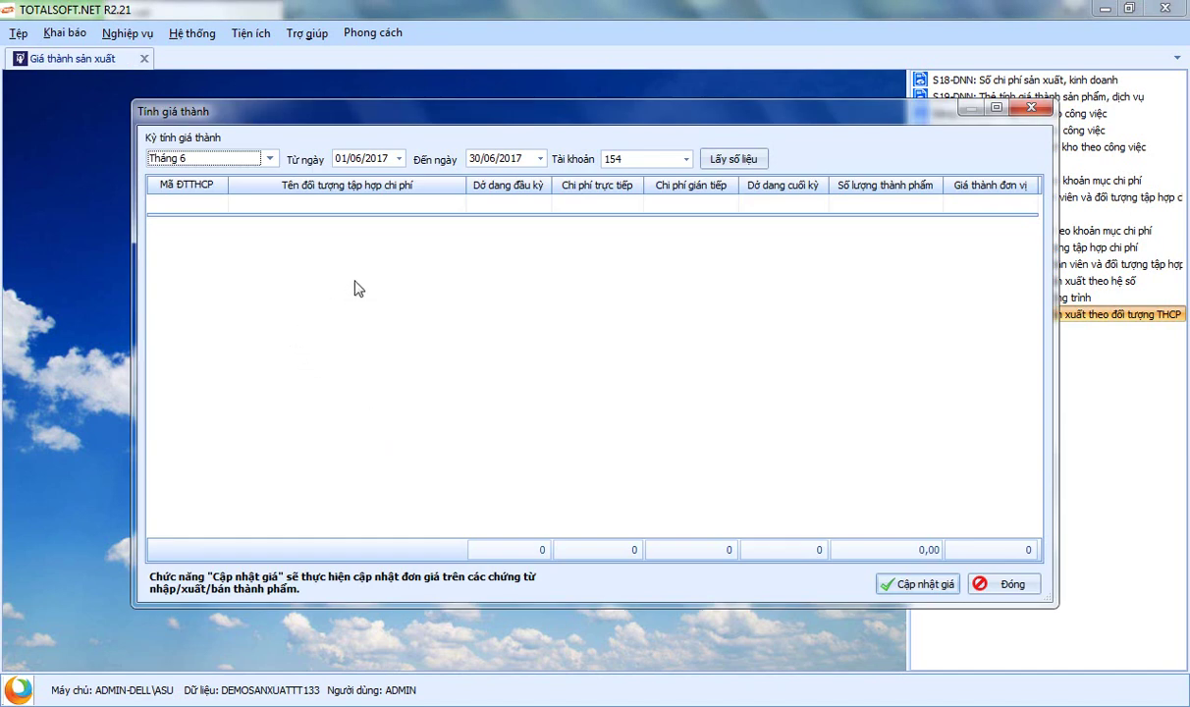
click(742, 161)
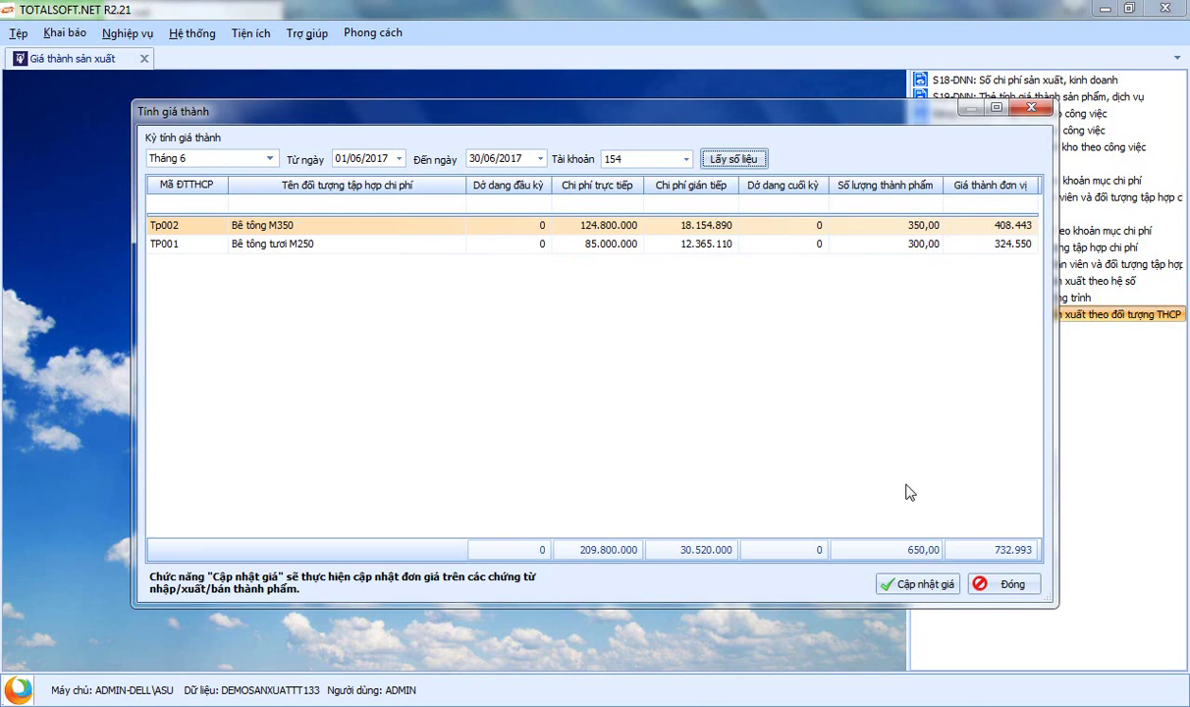
click(922, 590)
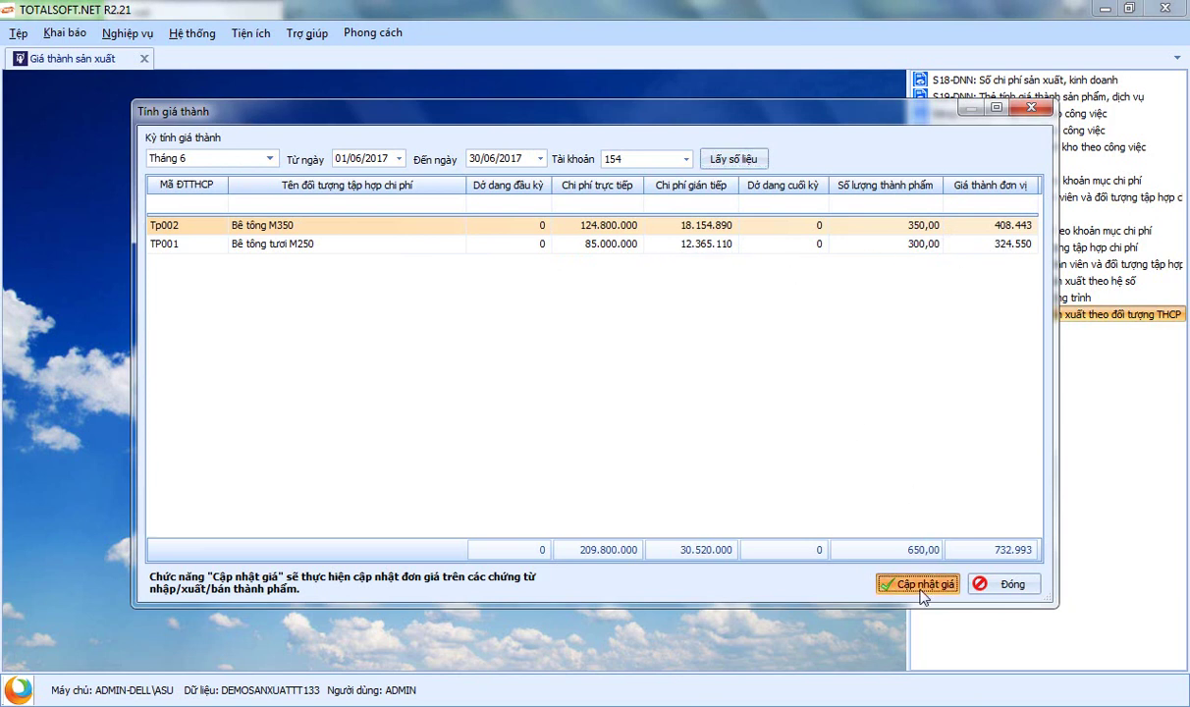
click(690, 428)
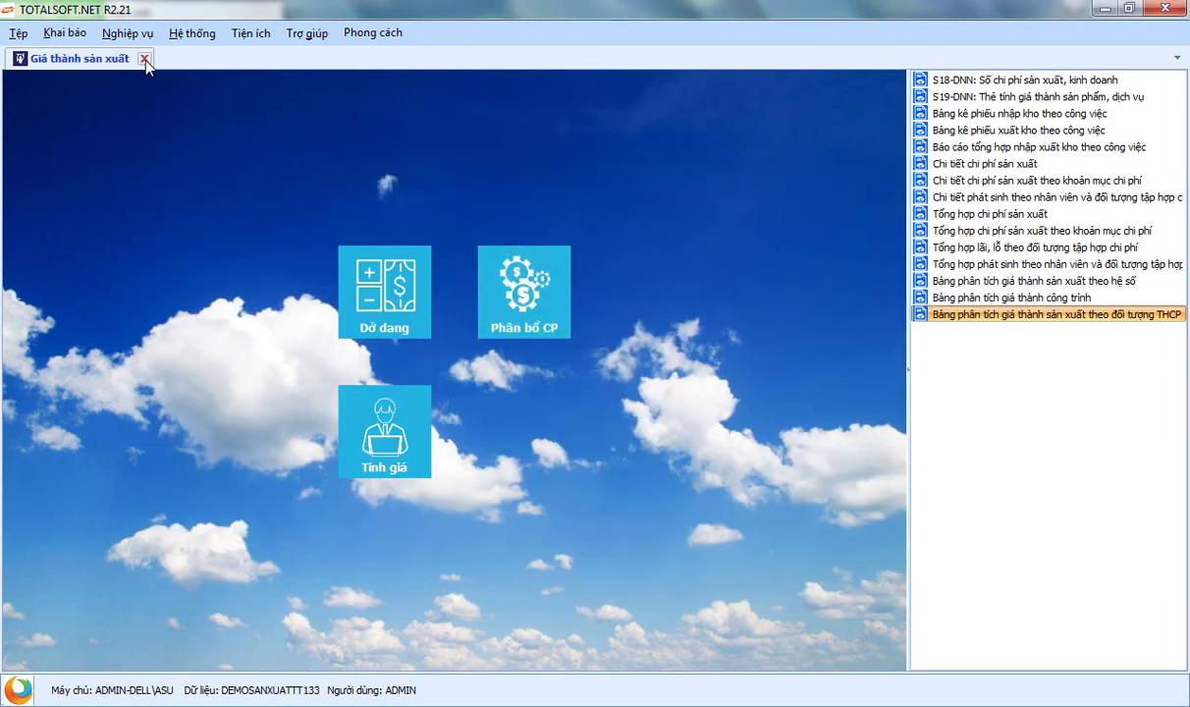
click(145, 59)
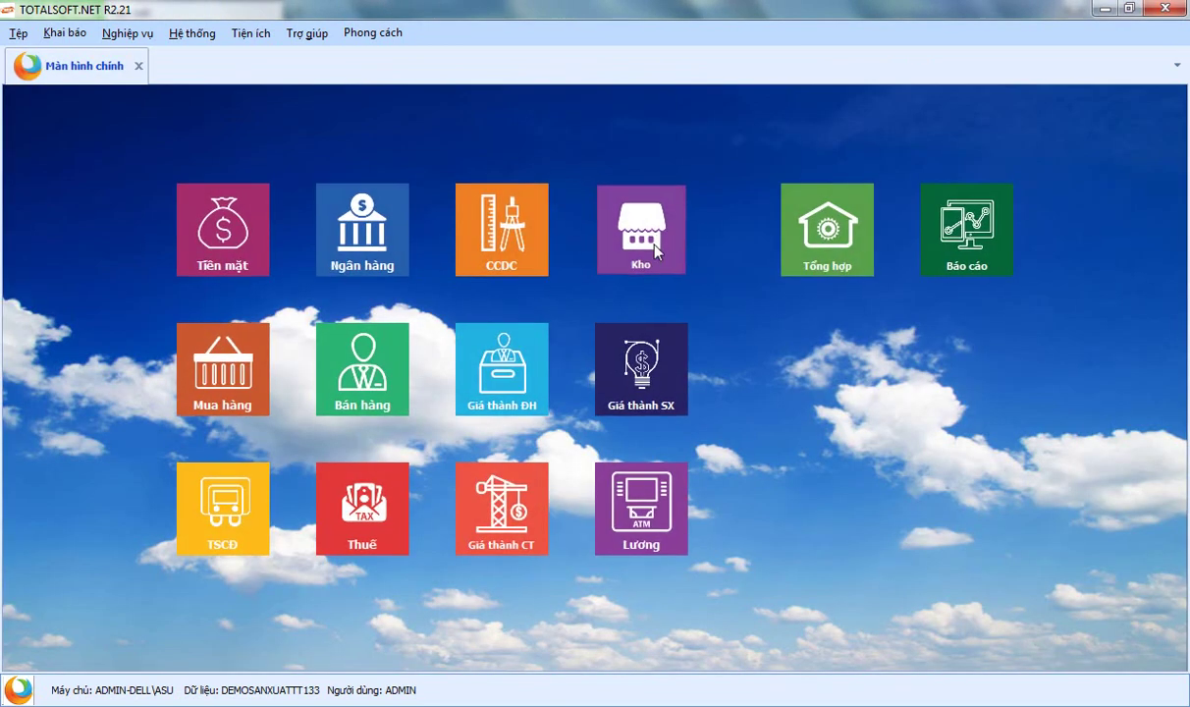
Open goods receipt voucher PN00001 in the warehouse module, check the unit prices and amounts of TP001 and Tp002, and close the module
click(619, 232)
click(363, 276)
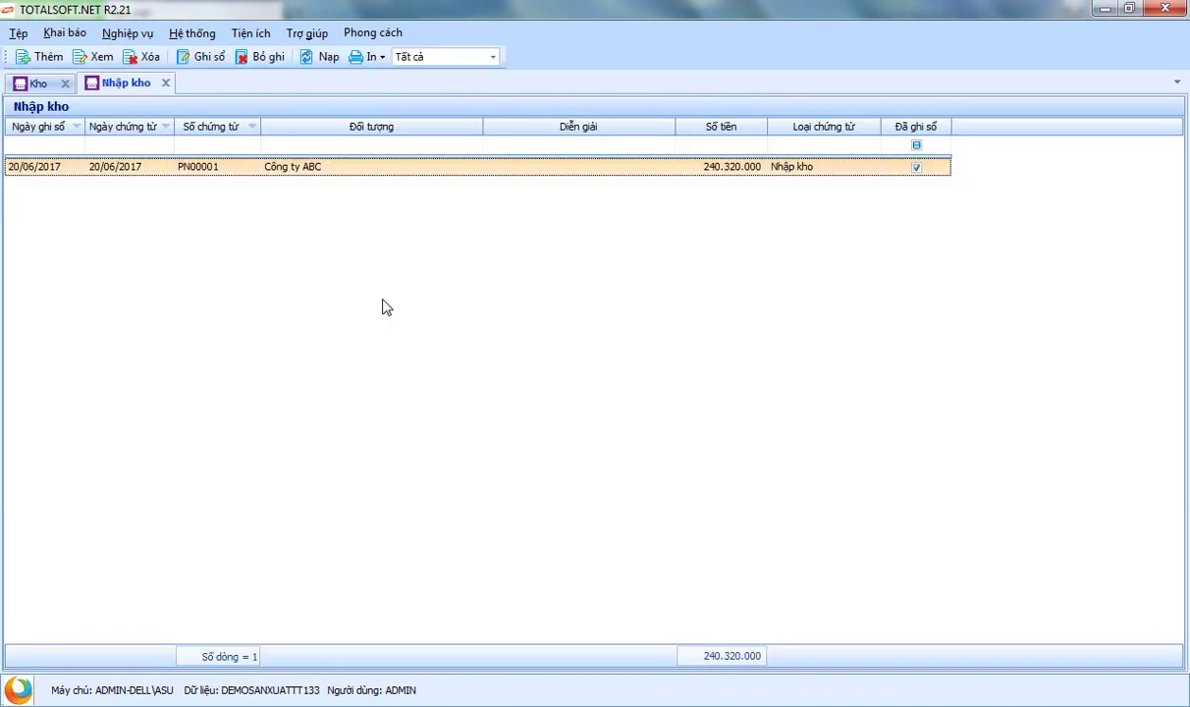
double_click(713, 170)
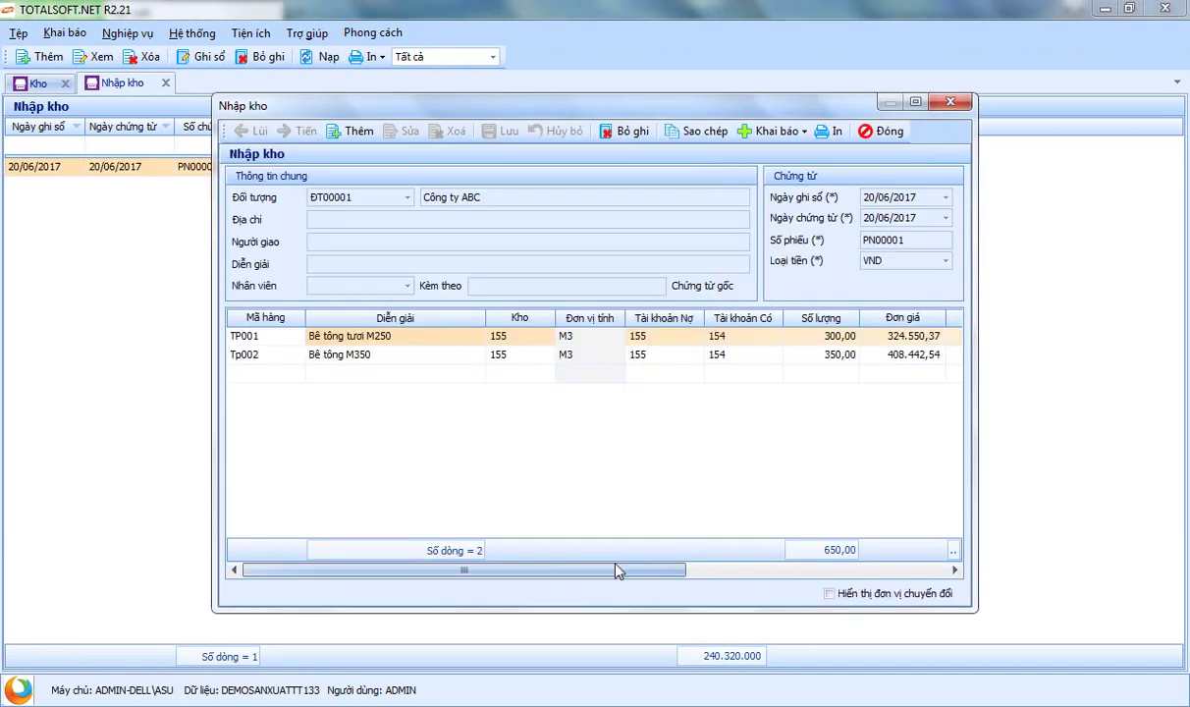
drag(607, 567, 787, 577)
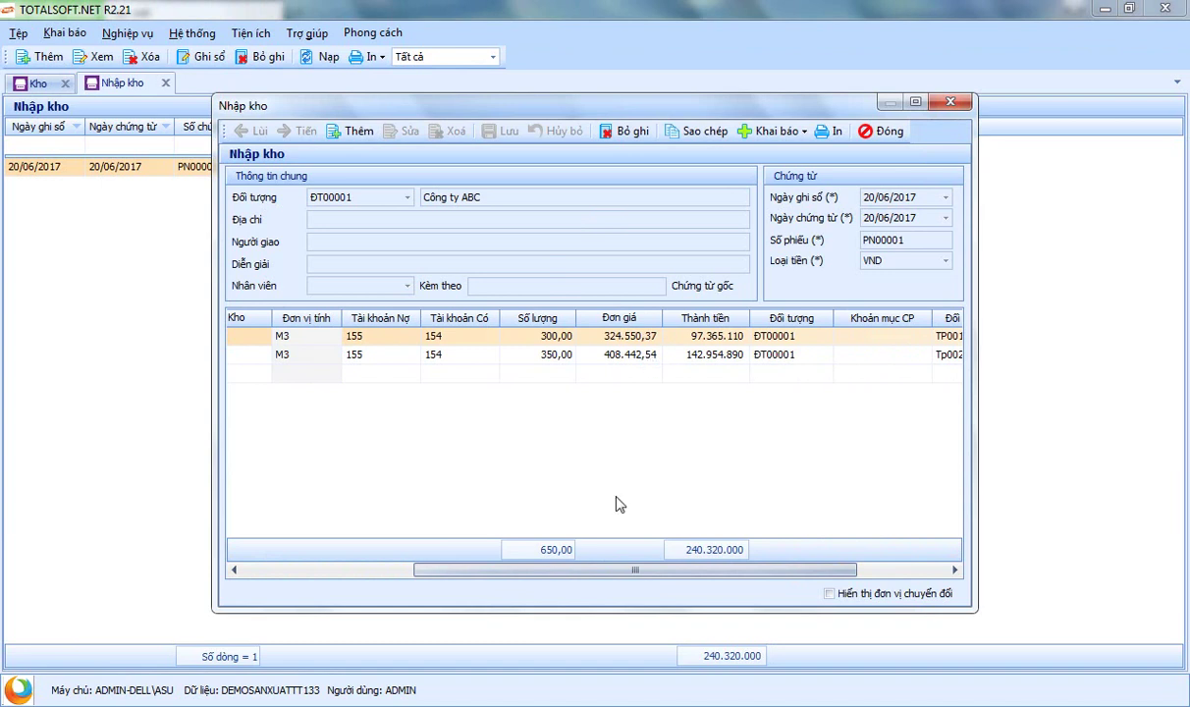
drag(630, 571, 436, 572)
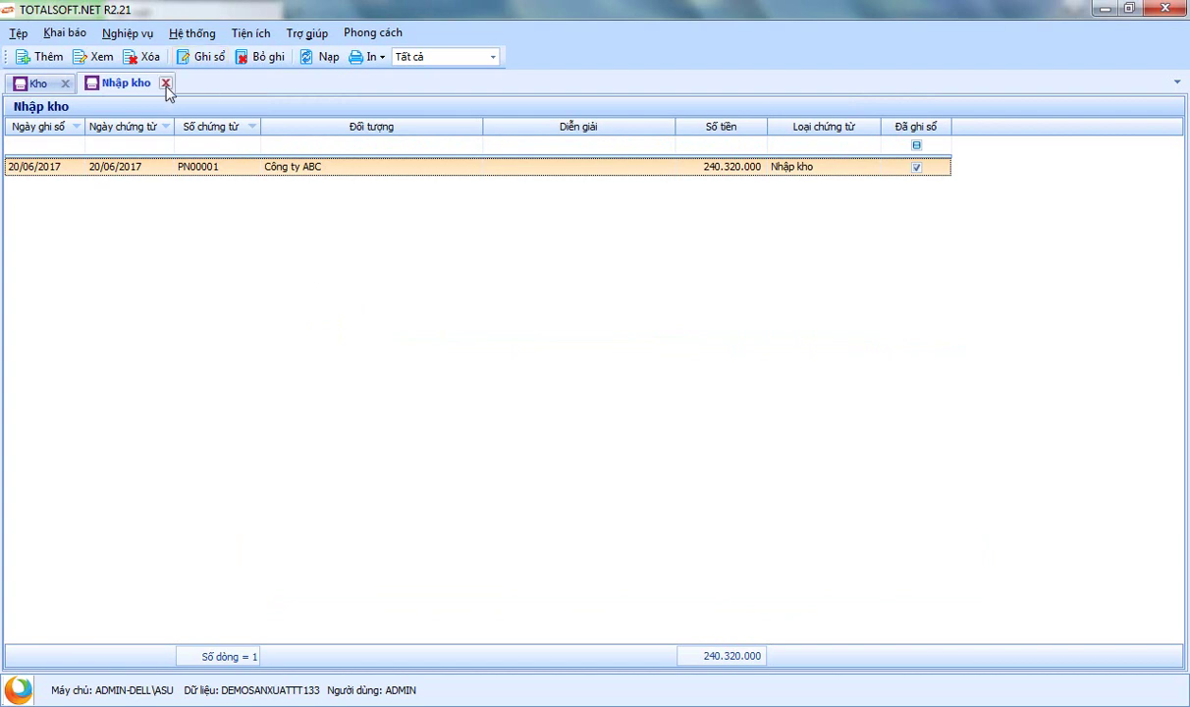
click(166, 84)
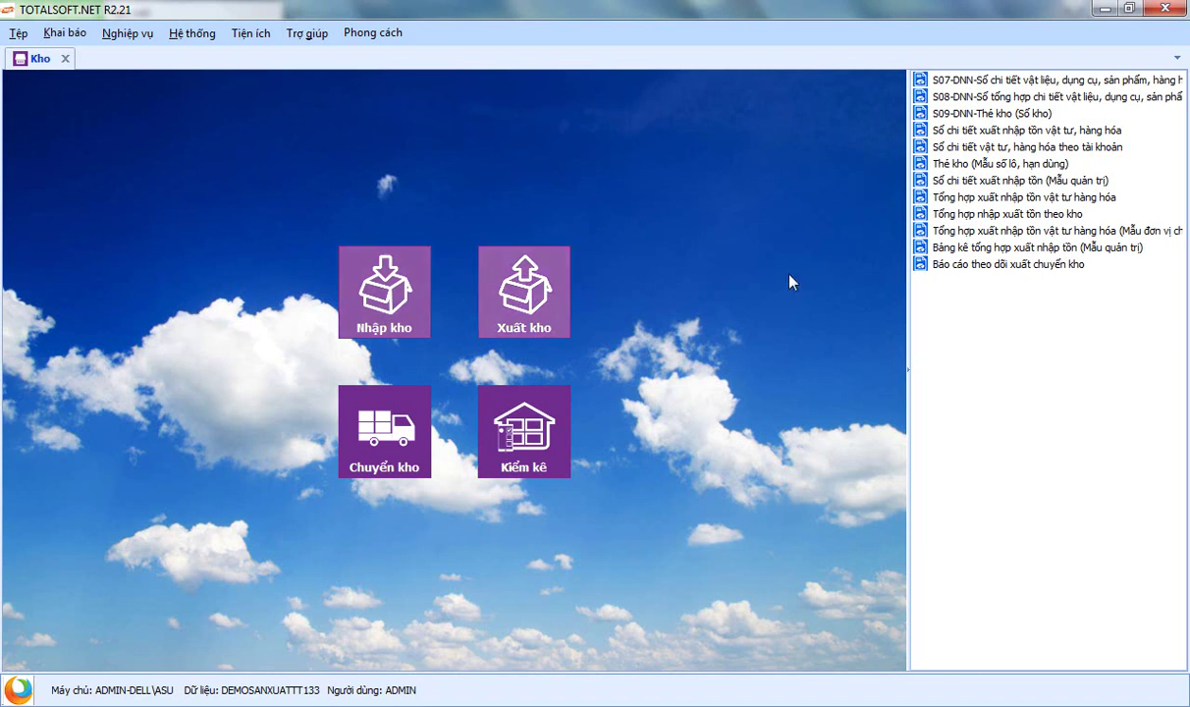
click(64, 59)
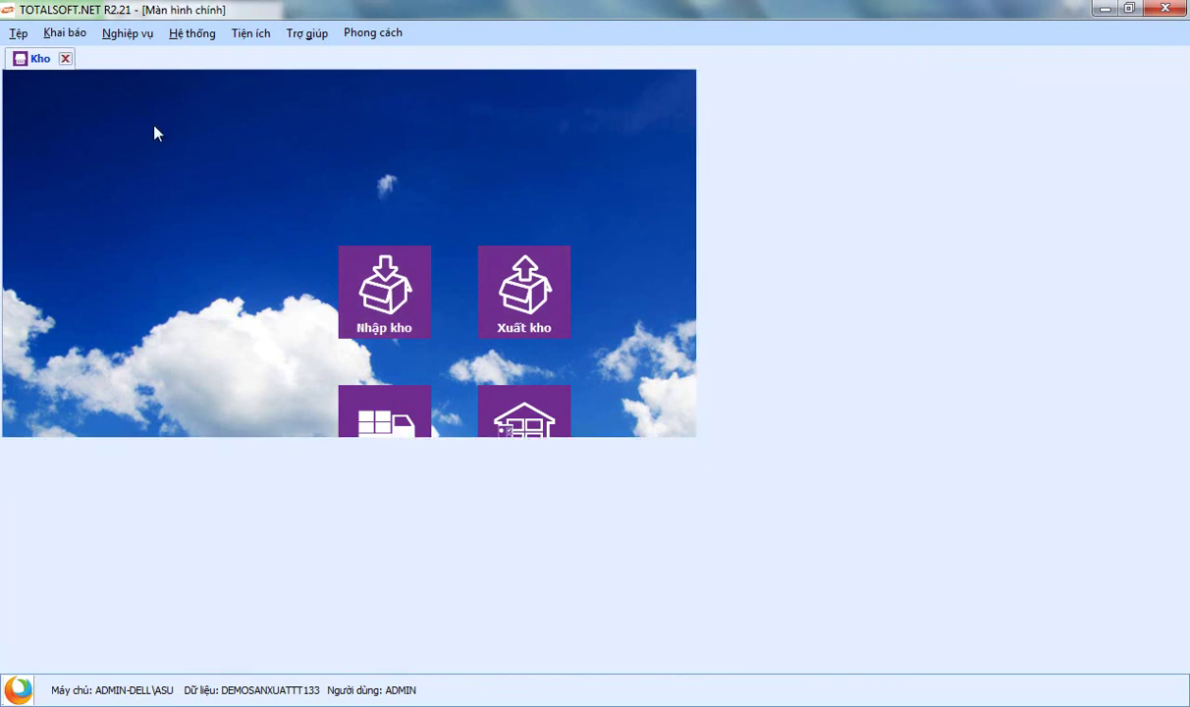
Run the production cost analysis by cost object for June 2017 again, review the product costs, and close the report
click(633, 364)
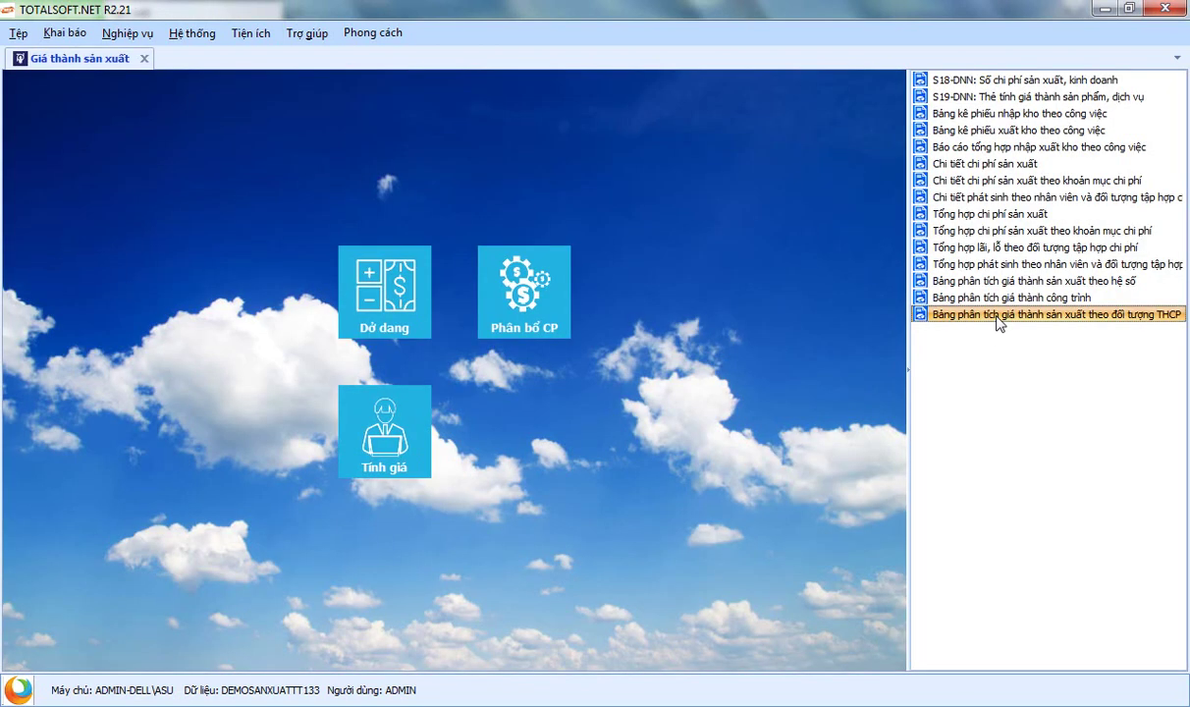
double_click(992, 314)
click(703, 496)
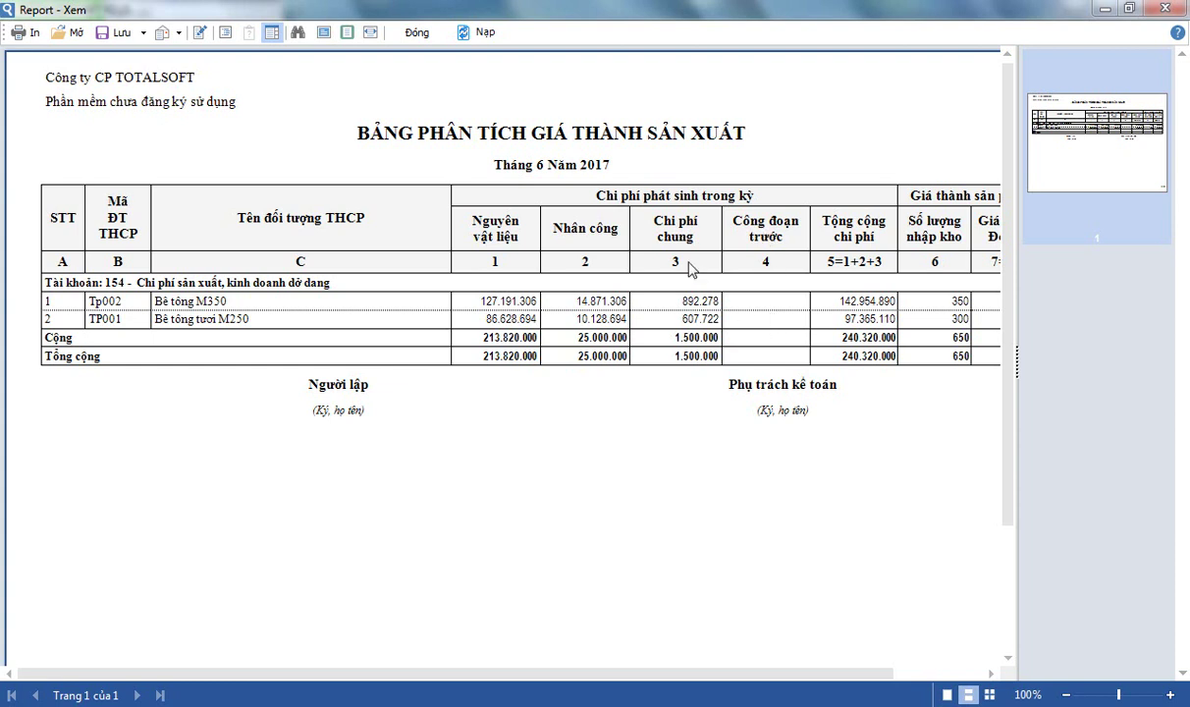
click(415, 34)
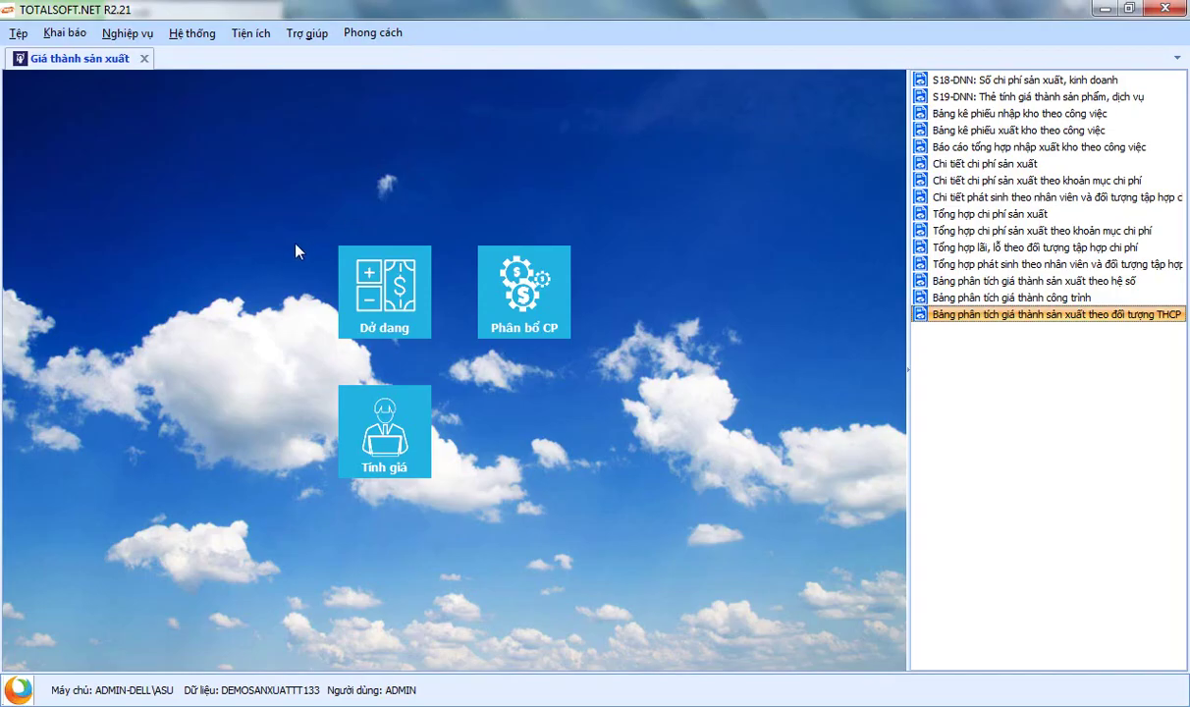